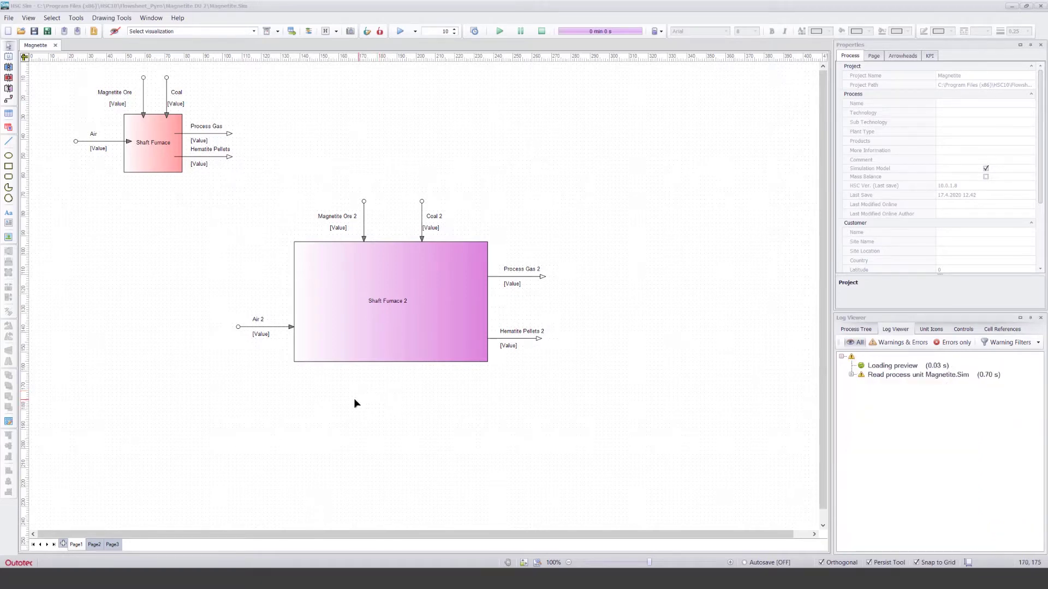
Step: Delete the small Shaft Furnace unit together with all of its connected streams and labels
left_click_drag(66, 75, 237, 203)
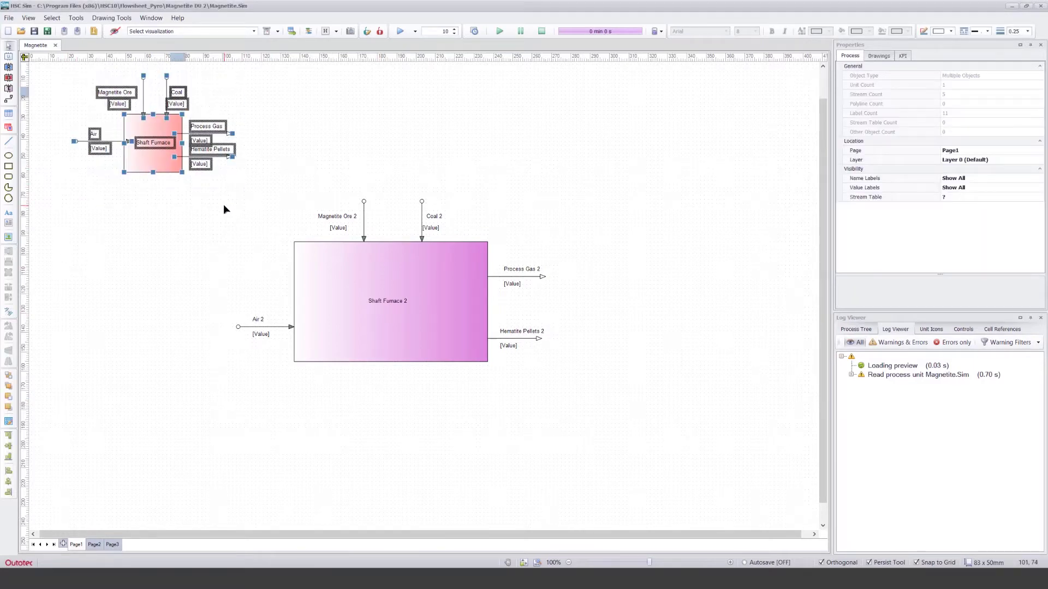
key("Delete")
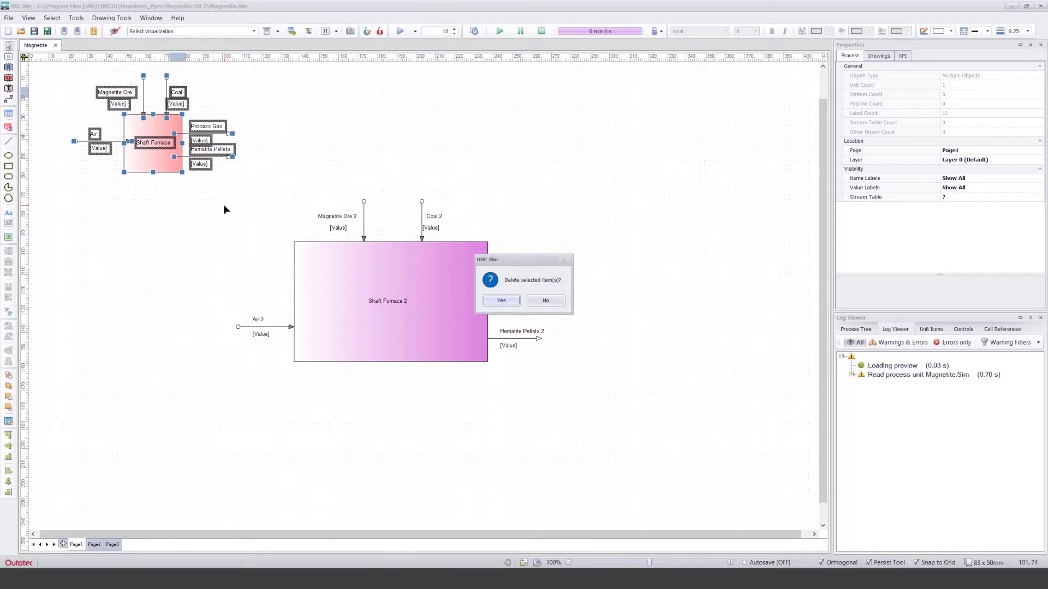
key("Return")
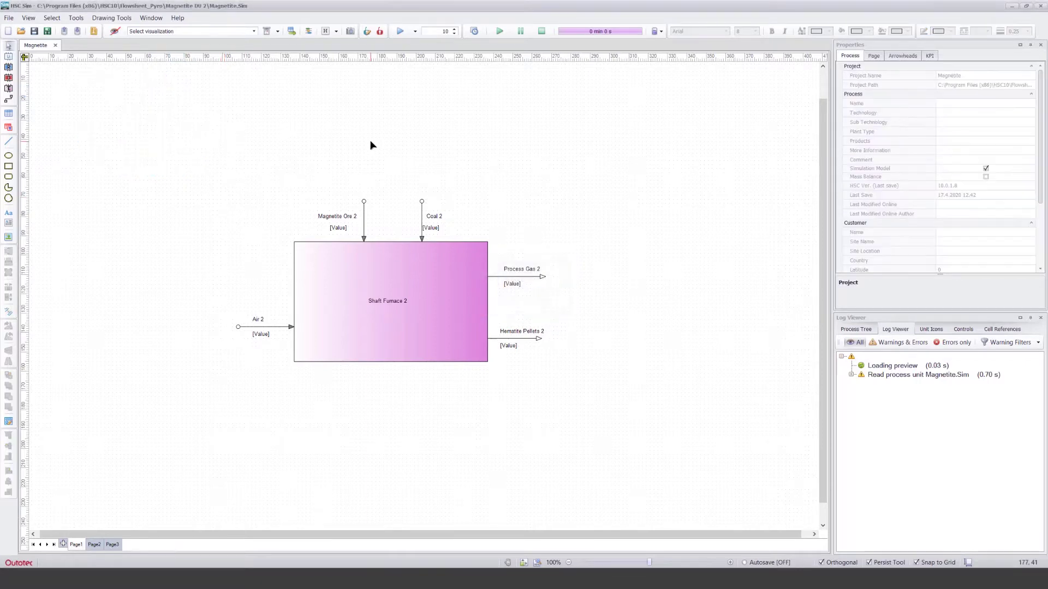
Step: Run and stop the flowsheet simulation, and filter the log to warnings and errors
left_click(500, 33)
left_click(542, 31)
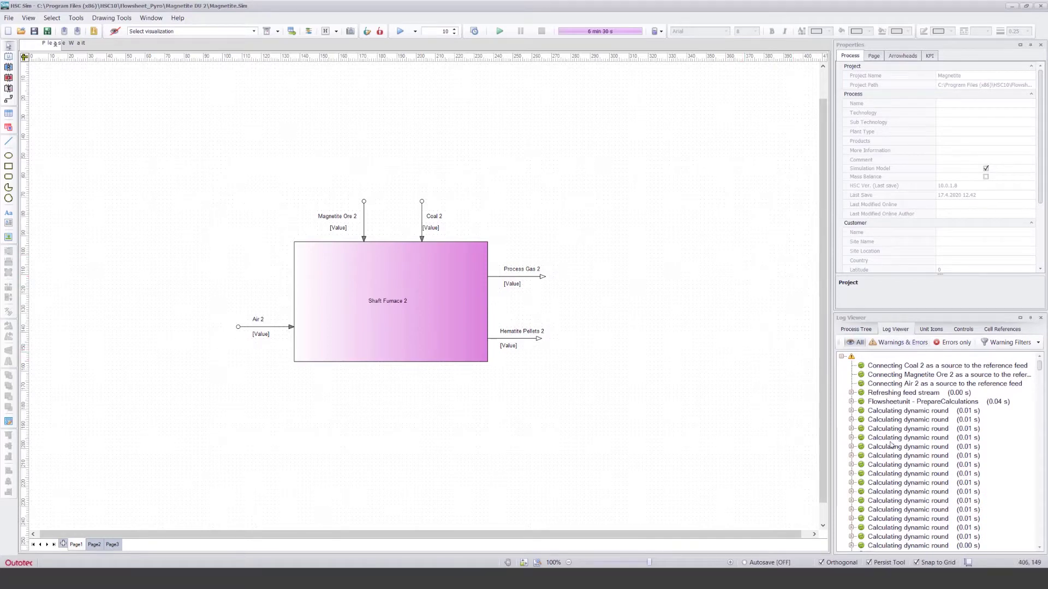
left_click(894, 342)
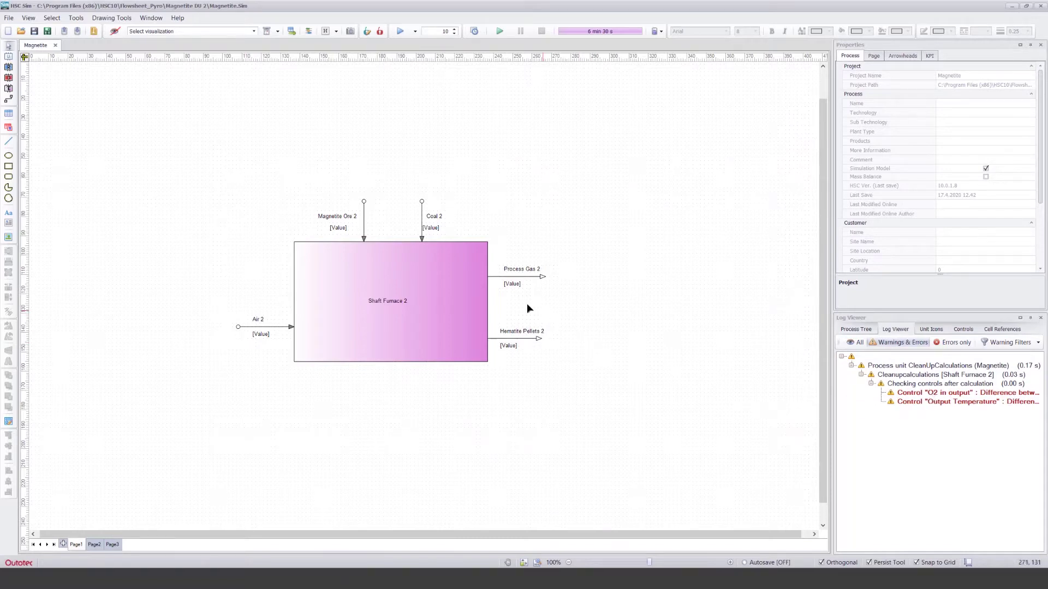
Step: Open Shaft Furnace 2 in the unit editor and compare the measured values with the set points of both controls
double_click(443, 275)
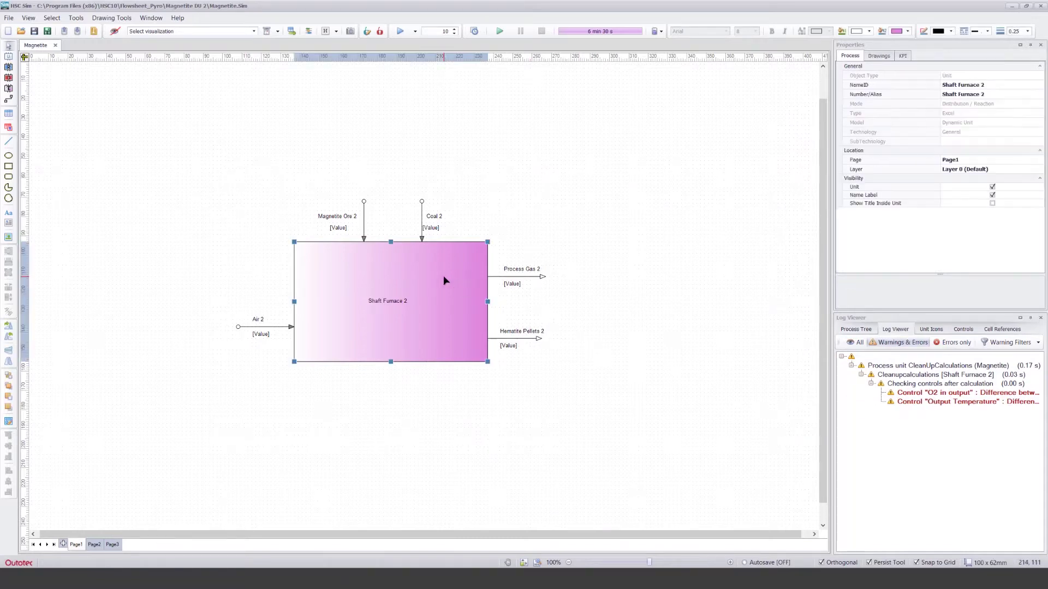
left_click(543, 291)
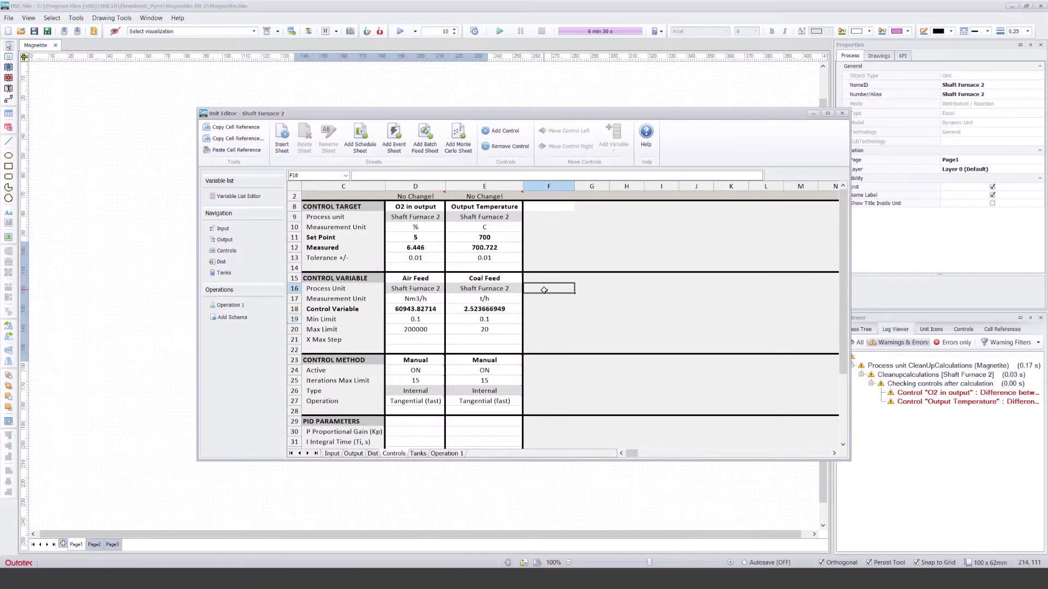
left_click(484, 248)
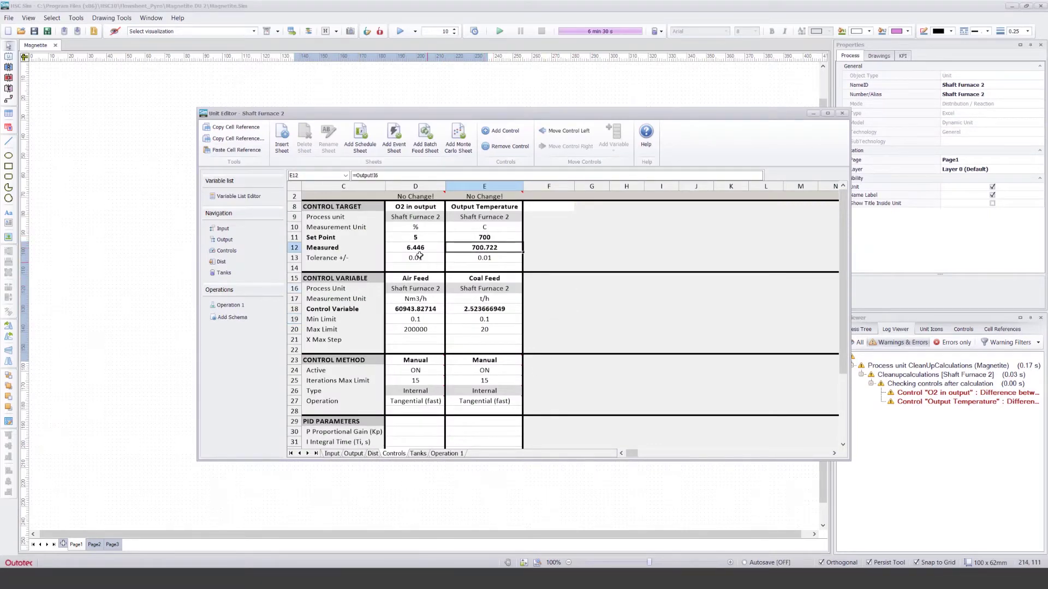
mouse_move(404, 249)
left_mouse_down()
mouse_move(397, 255)
mouse_move(407, 241)
left_mouse_up()
left_click(556, 250)
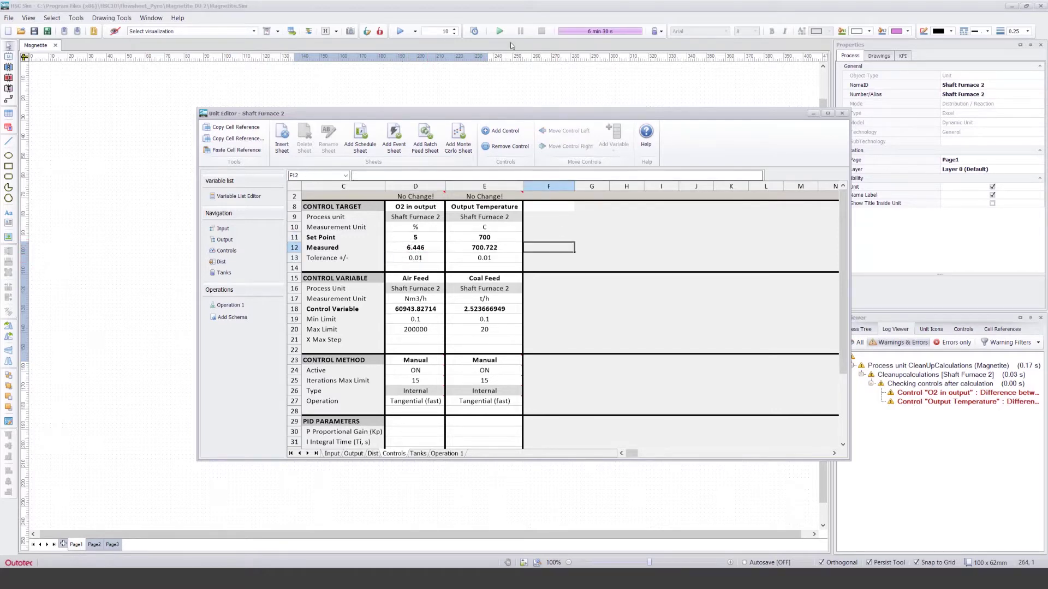
Step: Run the simulation again with the Controls sheet open, and stop it after observing the measured values
left_click(499, 32)
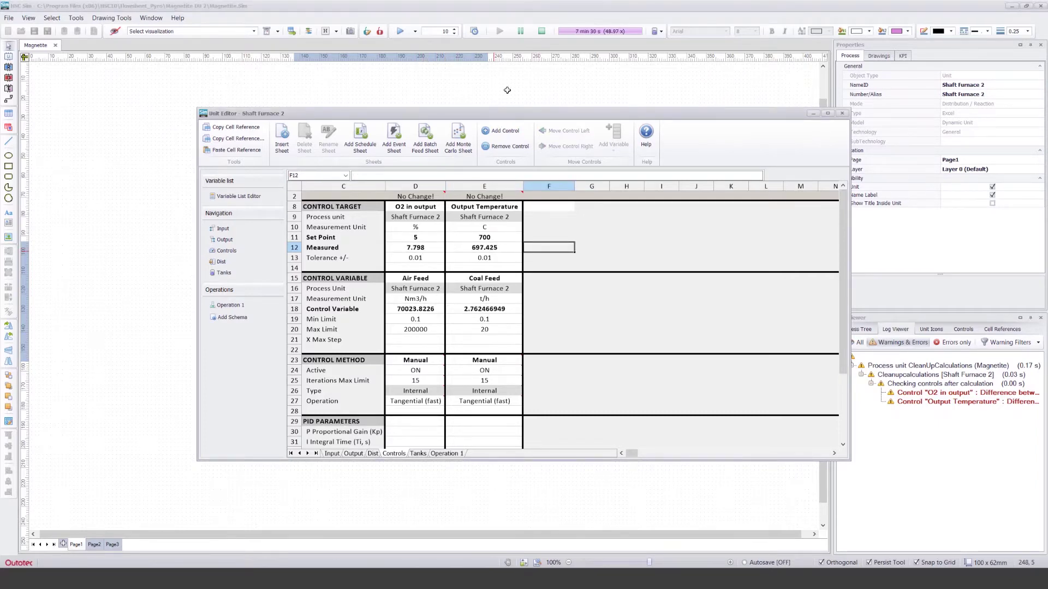
left_click(541, 31)
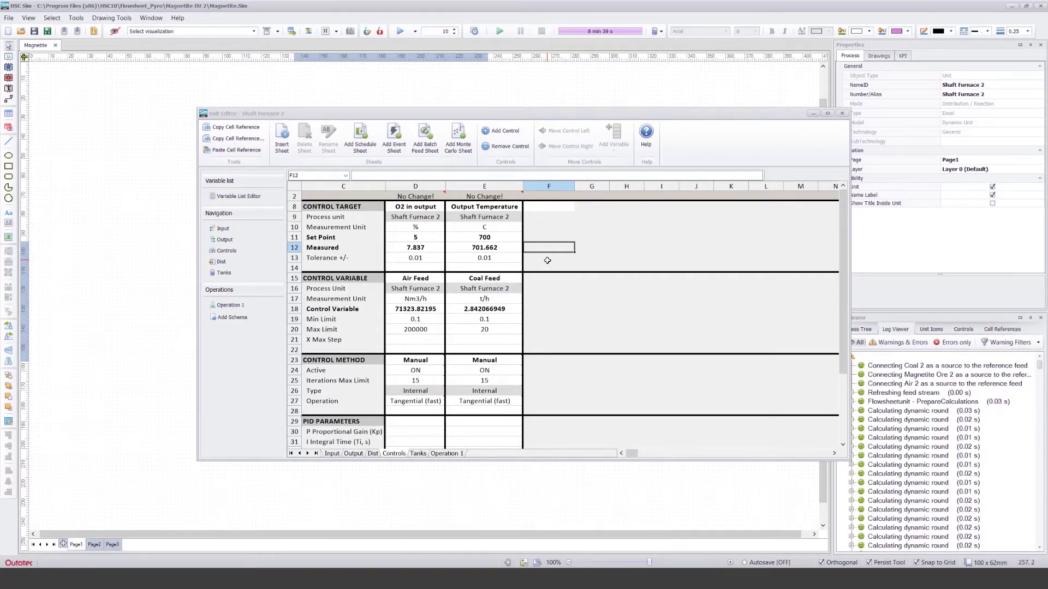
left_click(547, 286)
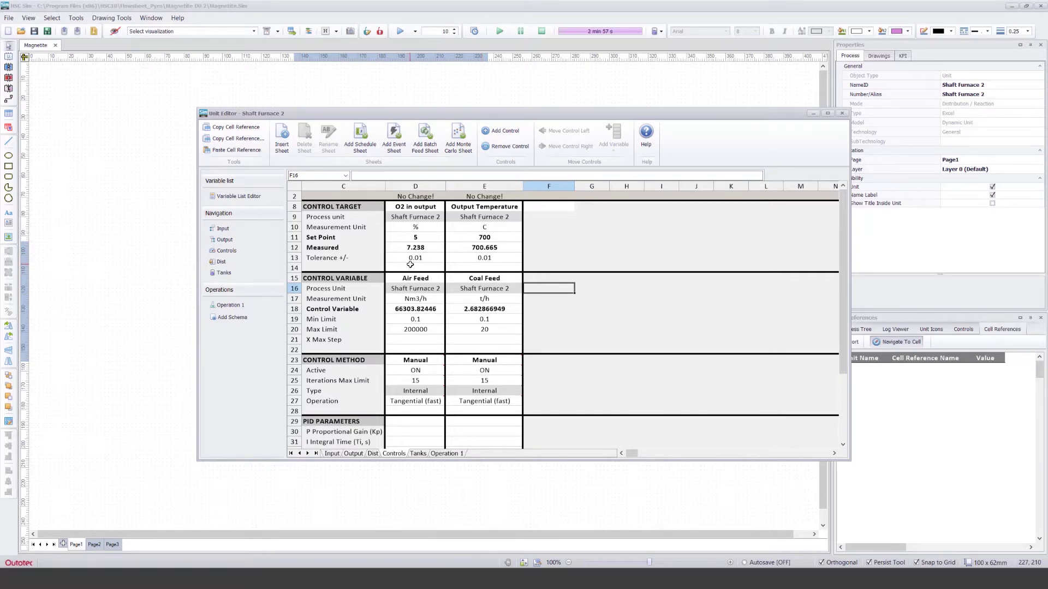
Step: Check the cell references behind the Air Feed control variable and the measured O2 in output
left_click(415, 308)
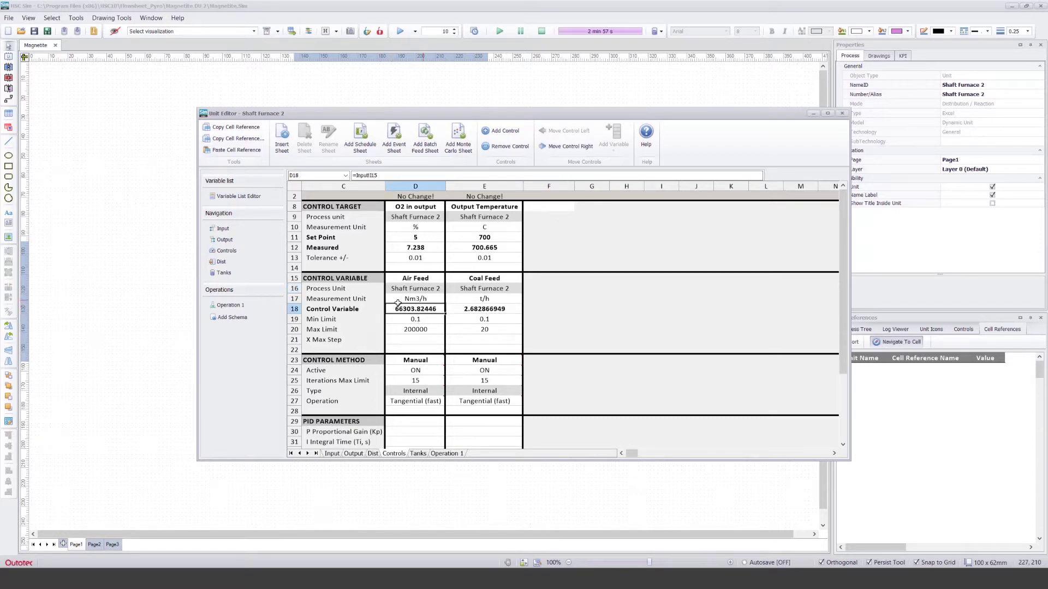
left_click(420, 248)
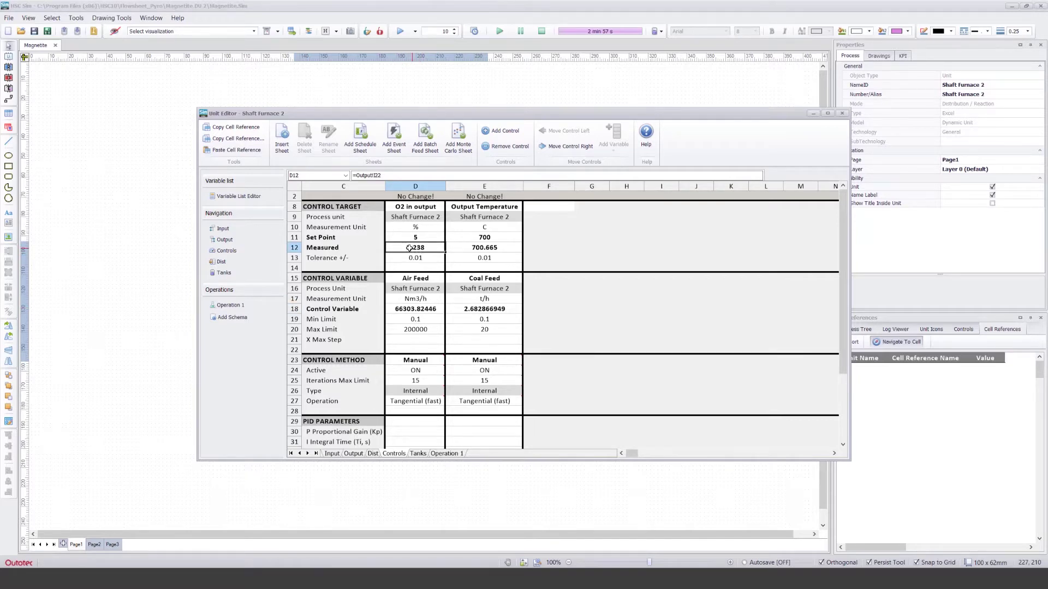
left_click(554, 255)
left_click(553, 349)
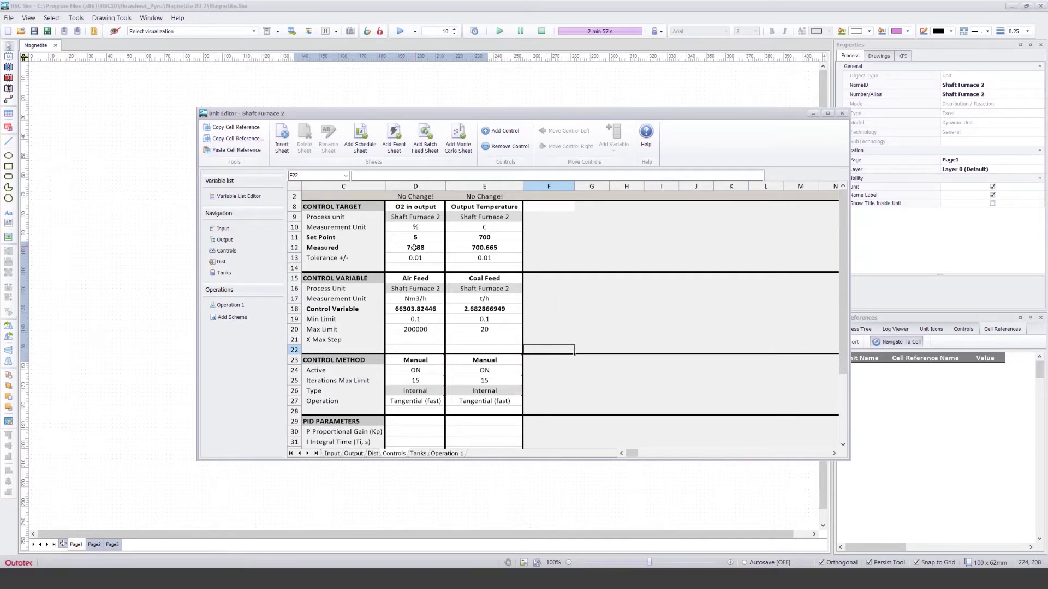
Step: Link the measured value of the O2 in output control to the gas-phase O2 vol-% on the Operation 1 sheet
left_click(416, 249)
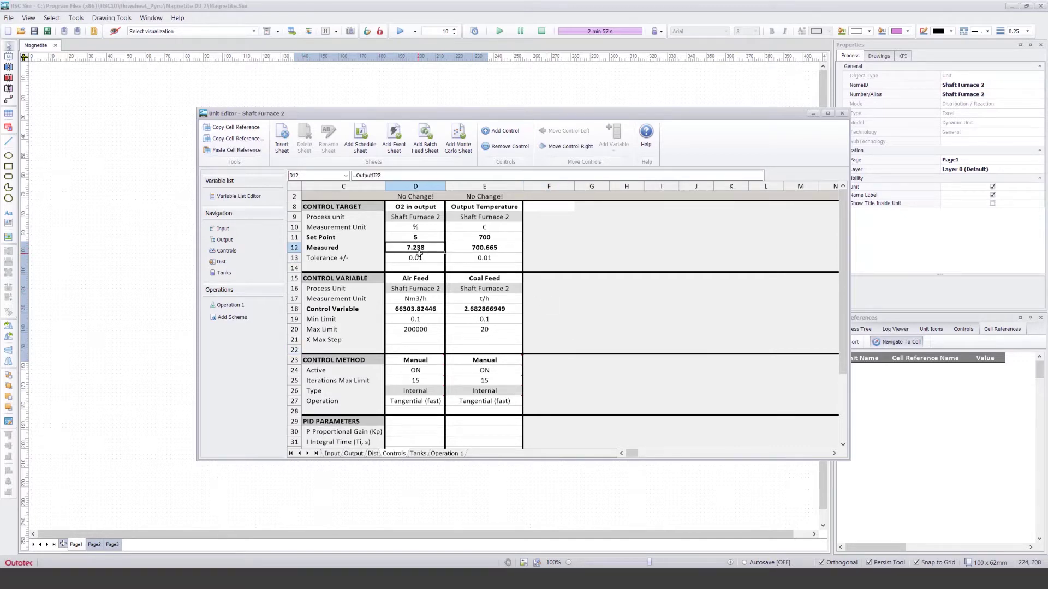
type("=")
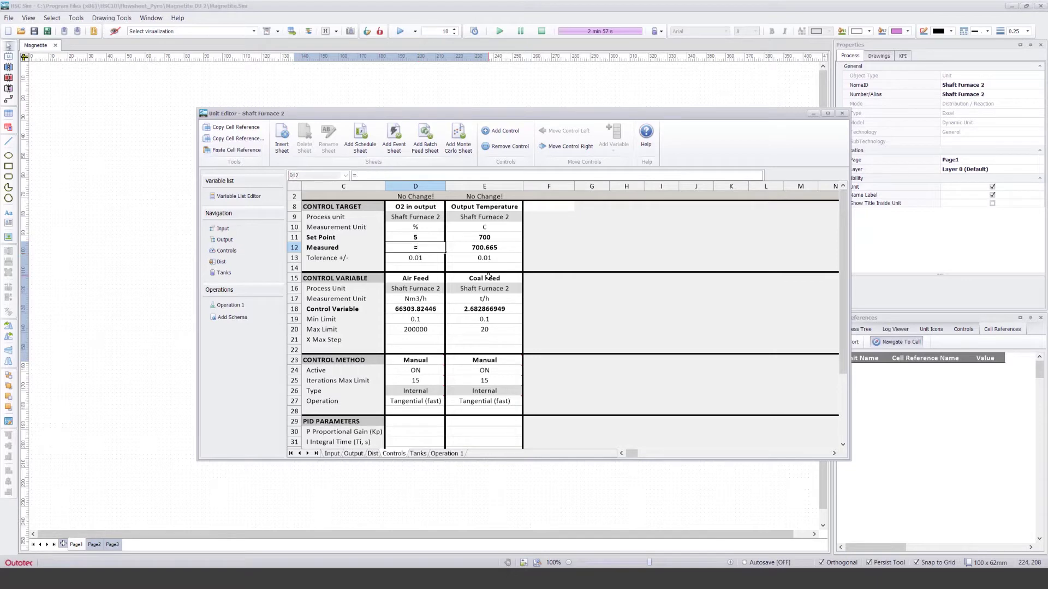
left_click(448, 454)
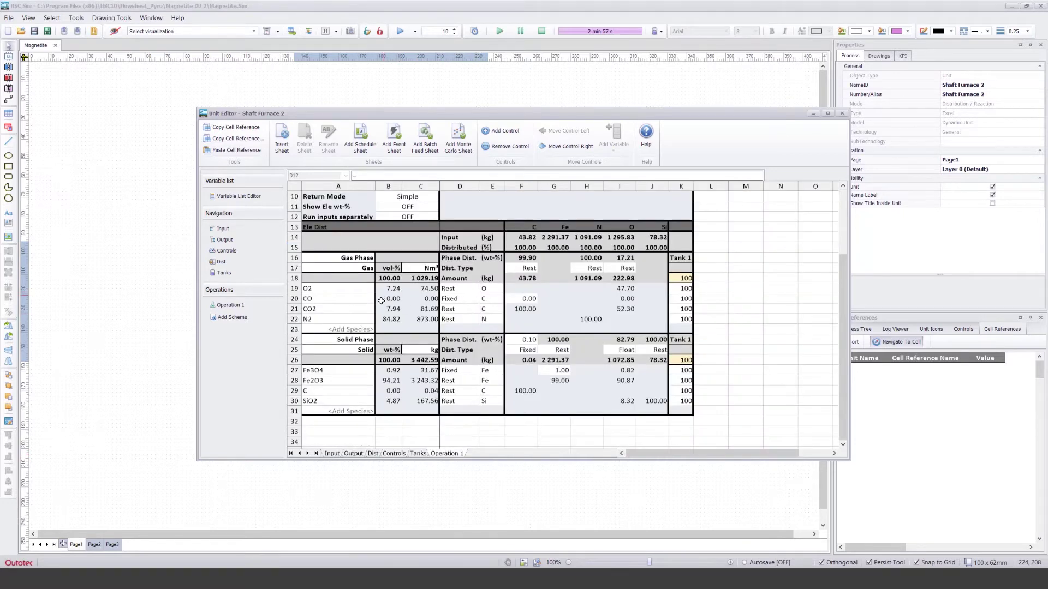
left_click(427, 289)
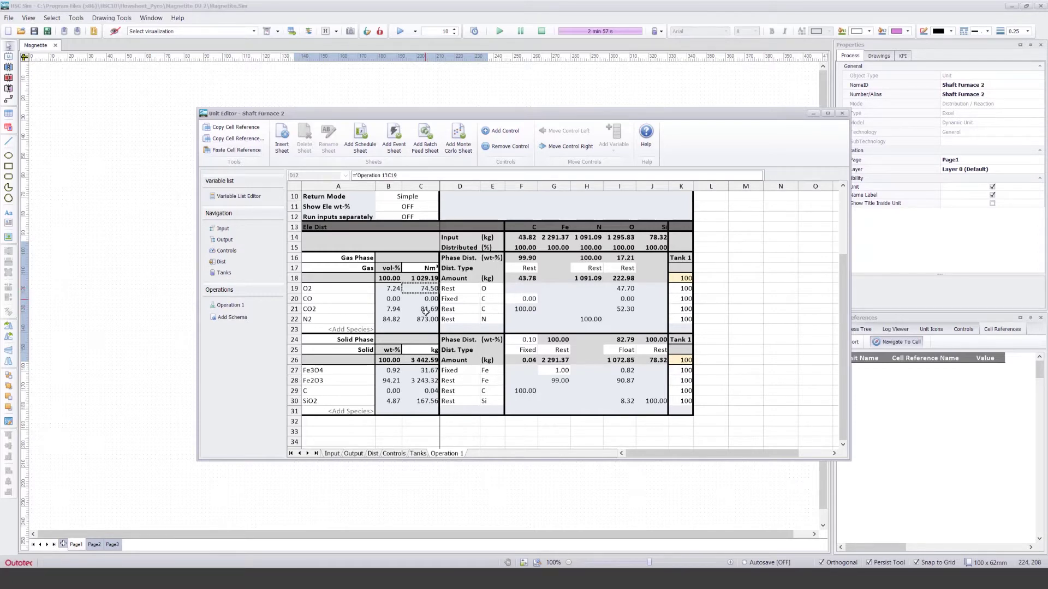
left_click(396, 289)
key("Return")
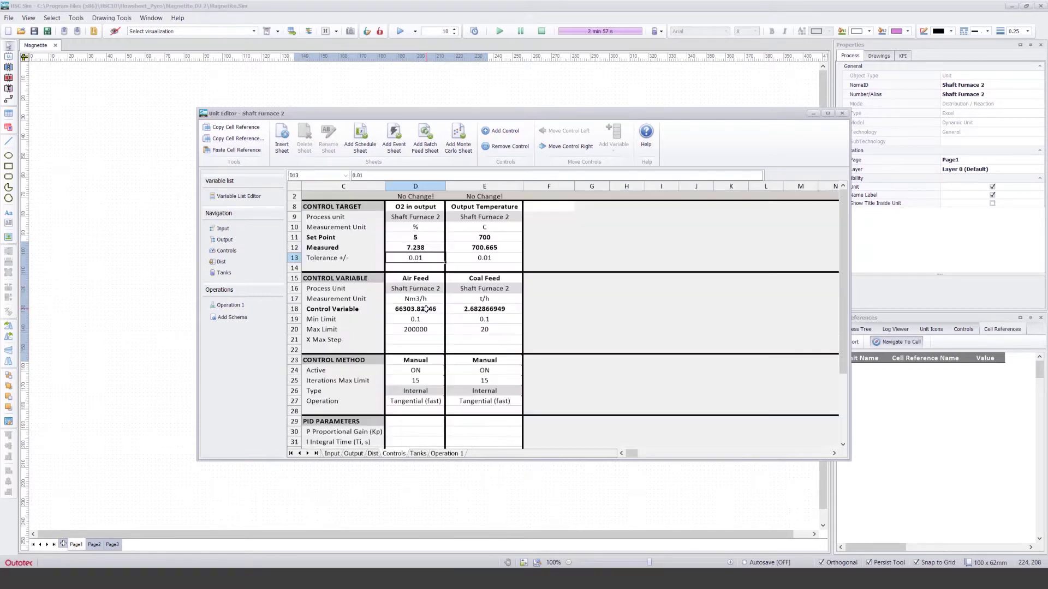
Step: Link the measured value of the Output Temperature control to the Temperature cell on the Operation 1 sheet
left_click(491, 248)
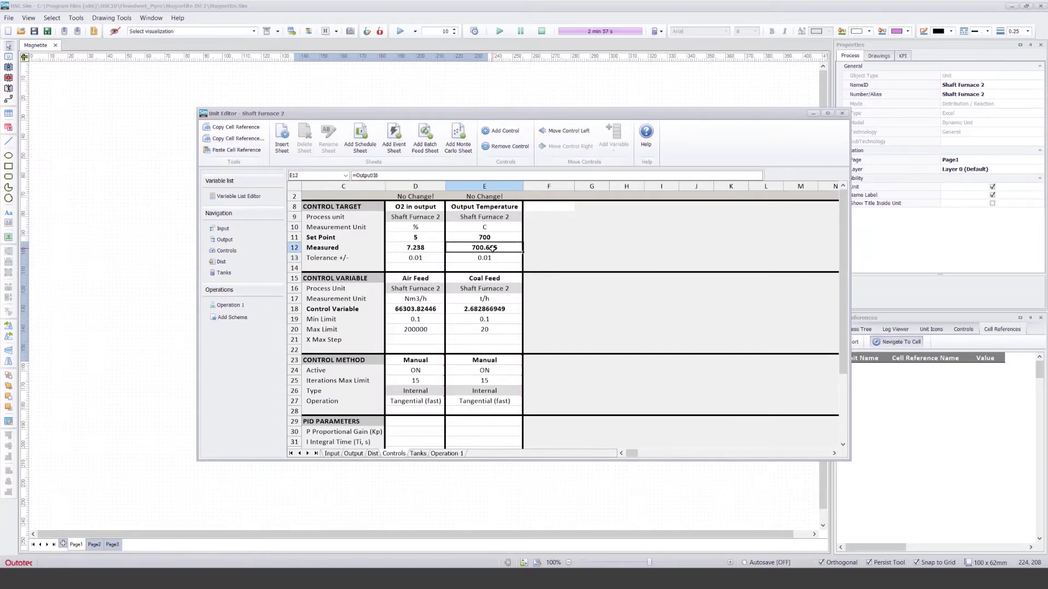
type("=")
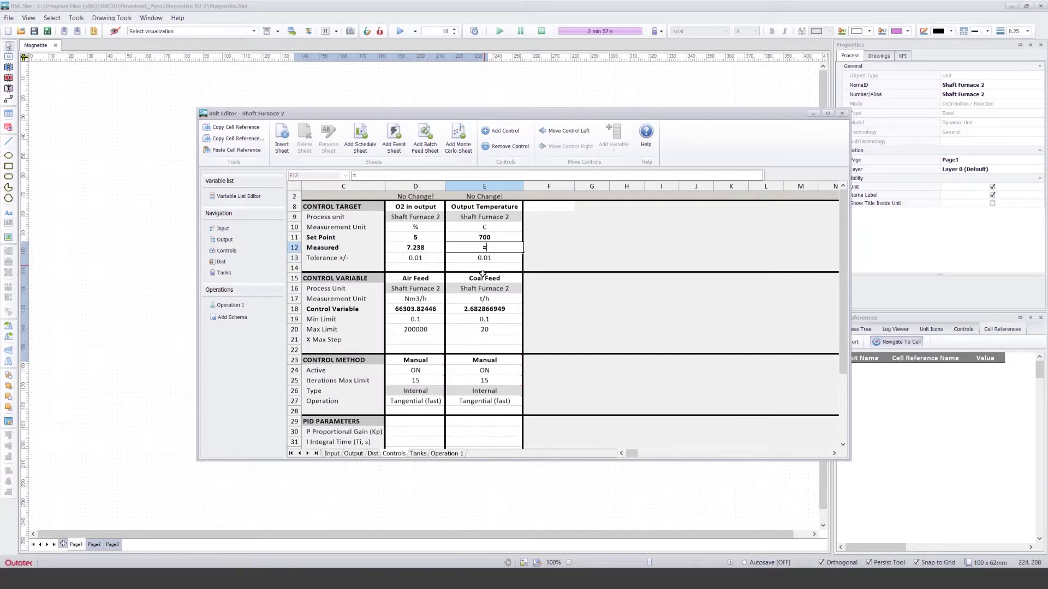
left_click(447, 453)
scroll(394, 339, "up", 3)
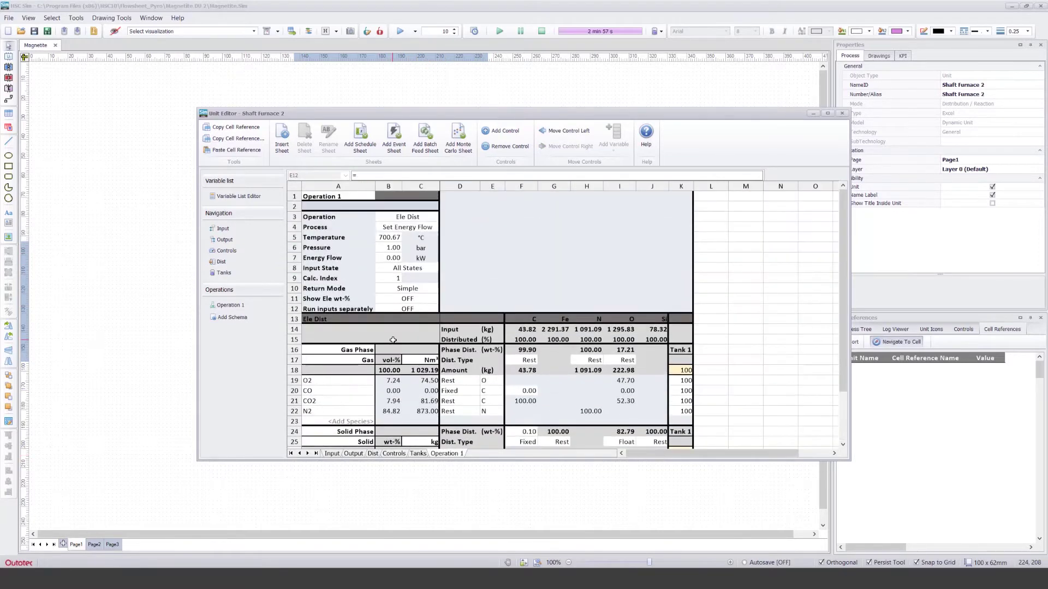
left_click(390, 238)
key("Return")
left_click(553, 246)
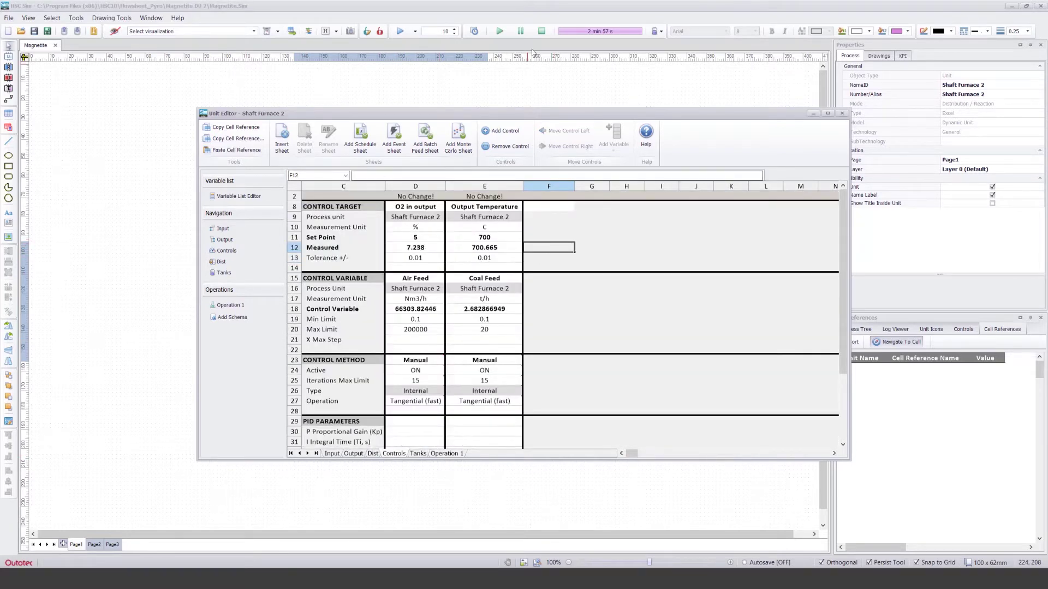
Step: Run the simulation with the relinked control measurements, and stop it once the controls have been checked
left_click(501, 32)
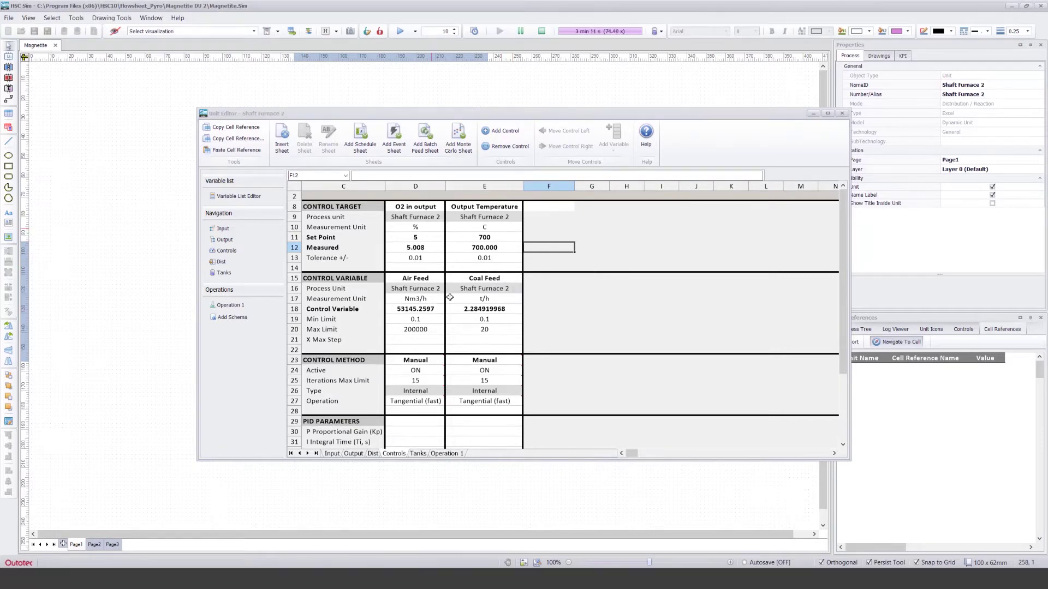
left_click(541, 32)
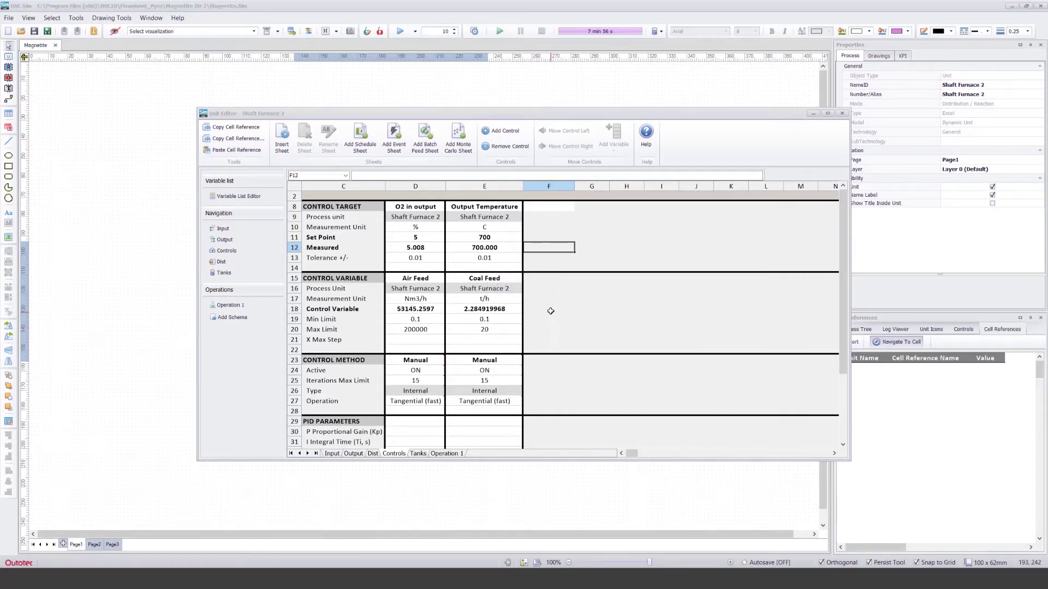
left_click(550, 286)
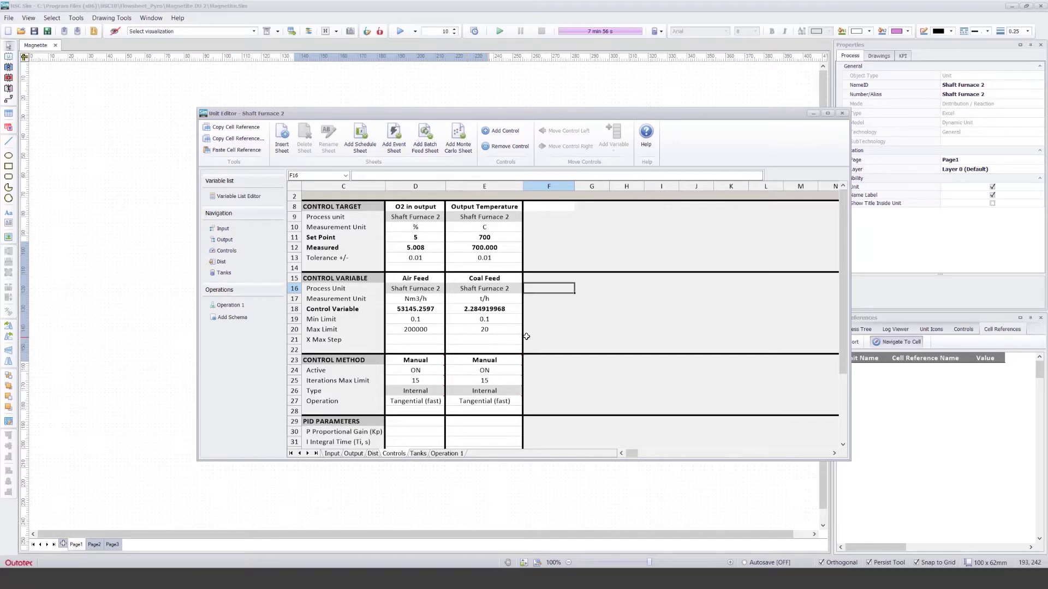
Step: Examine the Air Feed variable, measured O2 reference, X Max Step cells and the control method options for Output Temperature
left_click(423, 312)
left_click(416, 250)
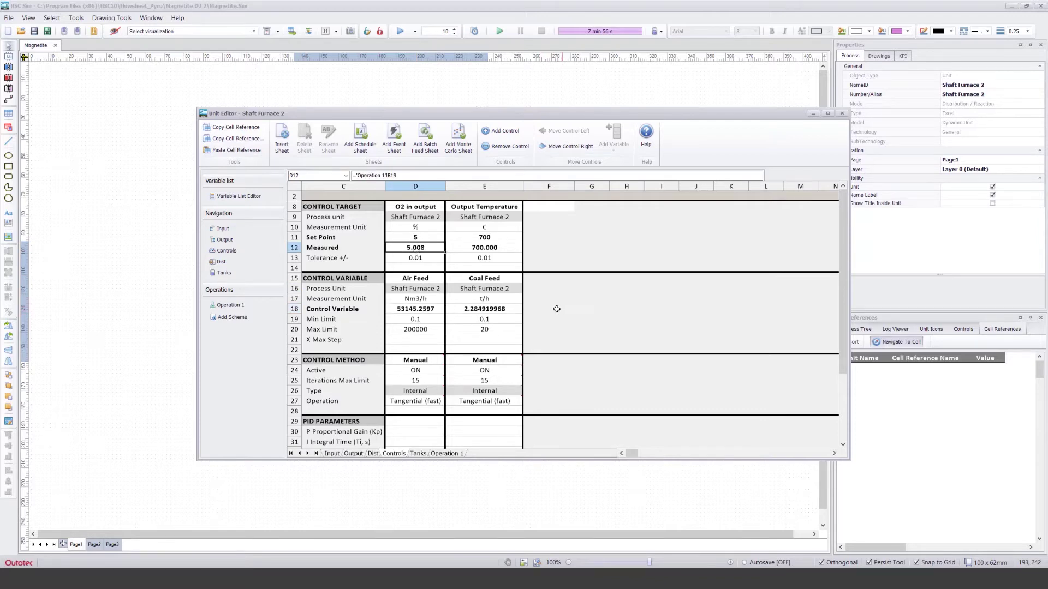
left_click(556, 309)
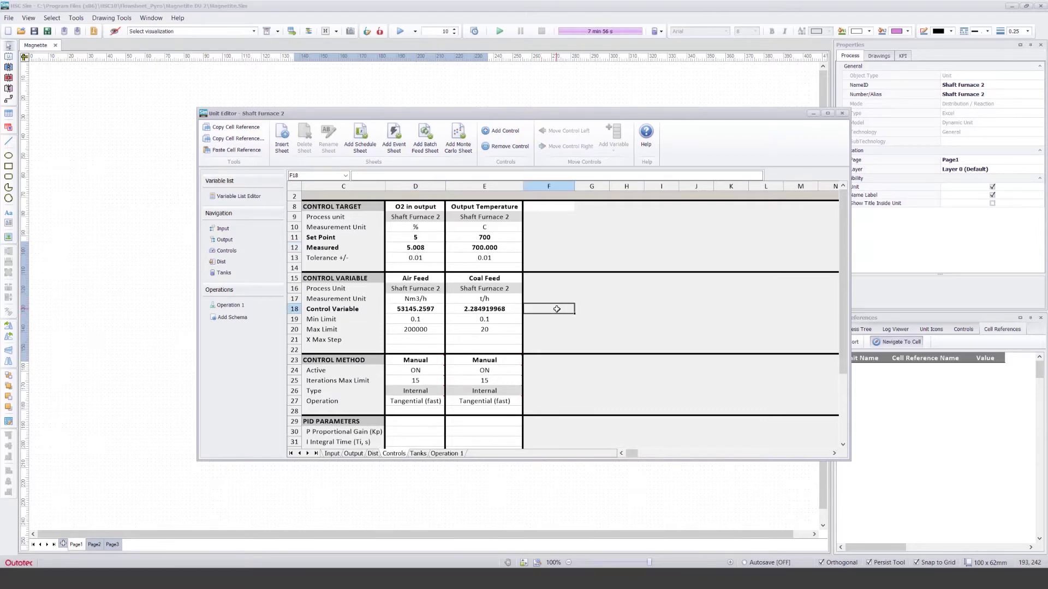
left_click(414, 341)
key("Right")
left_click(562, 311)
left_click(509, 359)
left_click(527, 360)
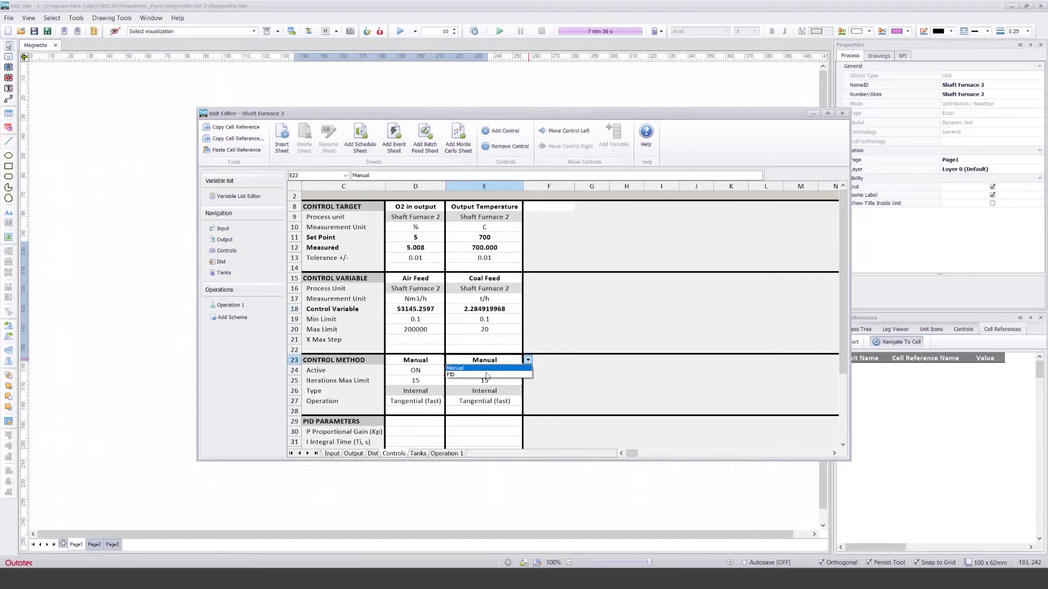
left_click(548, 290)
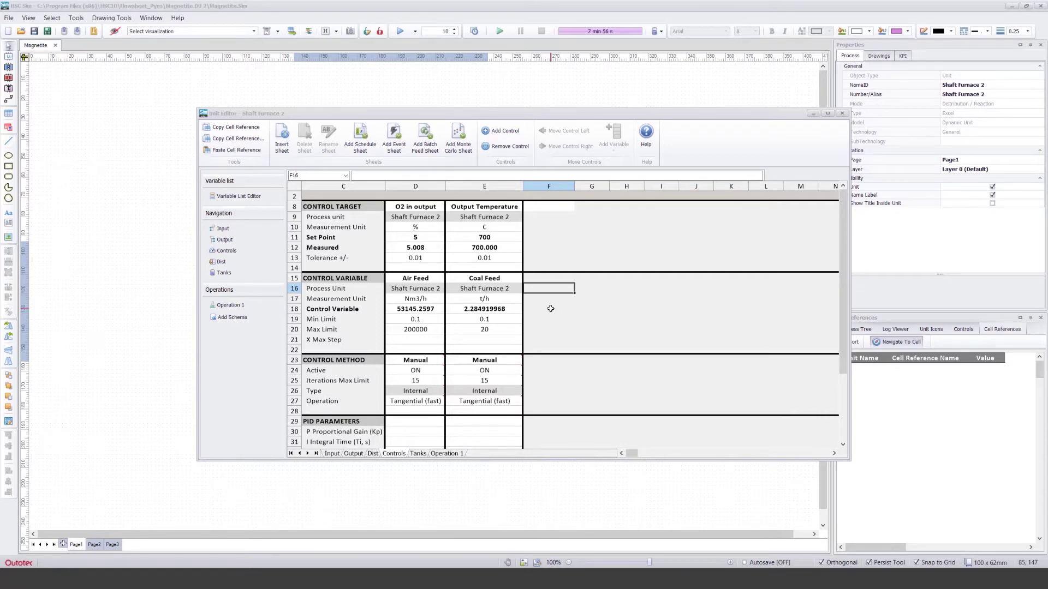
left_click(551, 309)
key("Down")
key("Down")
left_click(548, 307)
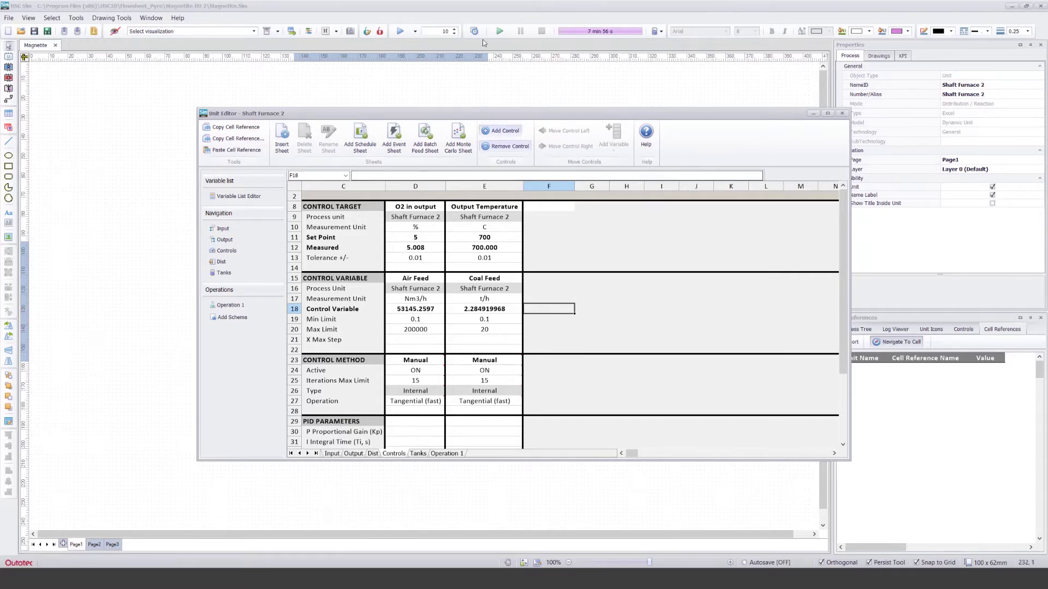
left_click(548, 326)
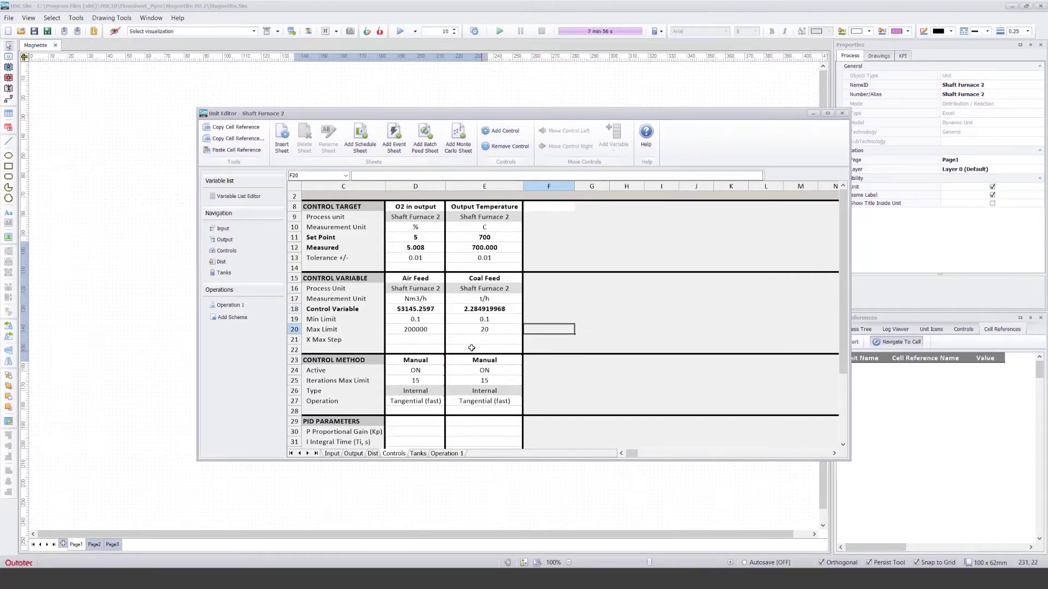
Step: Set the control method of both the O2 in output and Output Temperature controls to PID
scroll(473, 348, "down", 1)
left_click(426, 350)
left_click(450, 352)
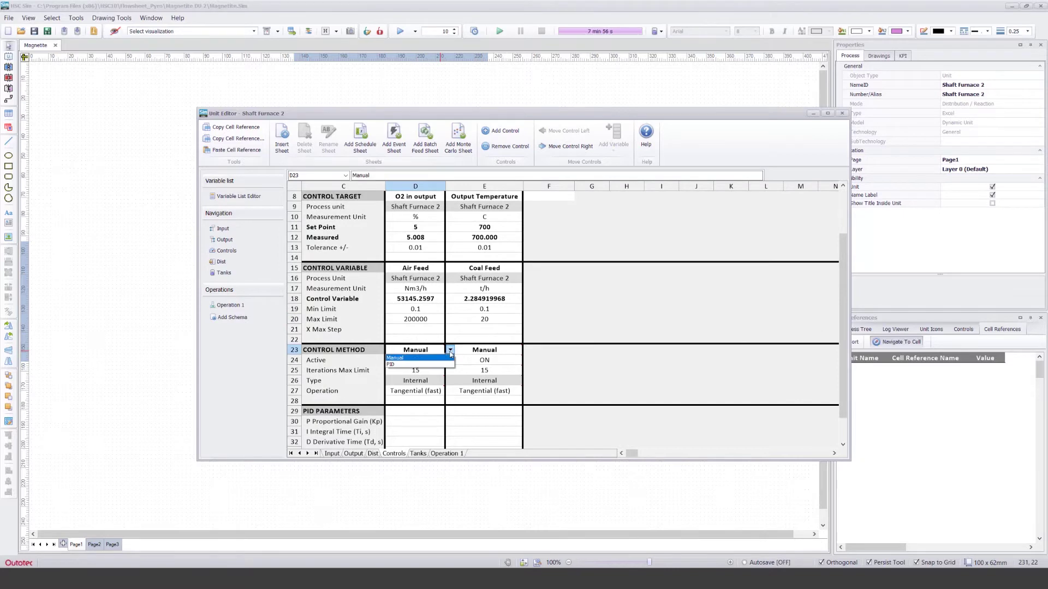
left_click(423, 364)
left_click(491, 349)
left_click(524, 350)
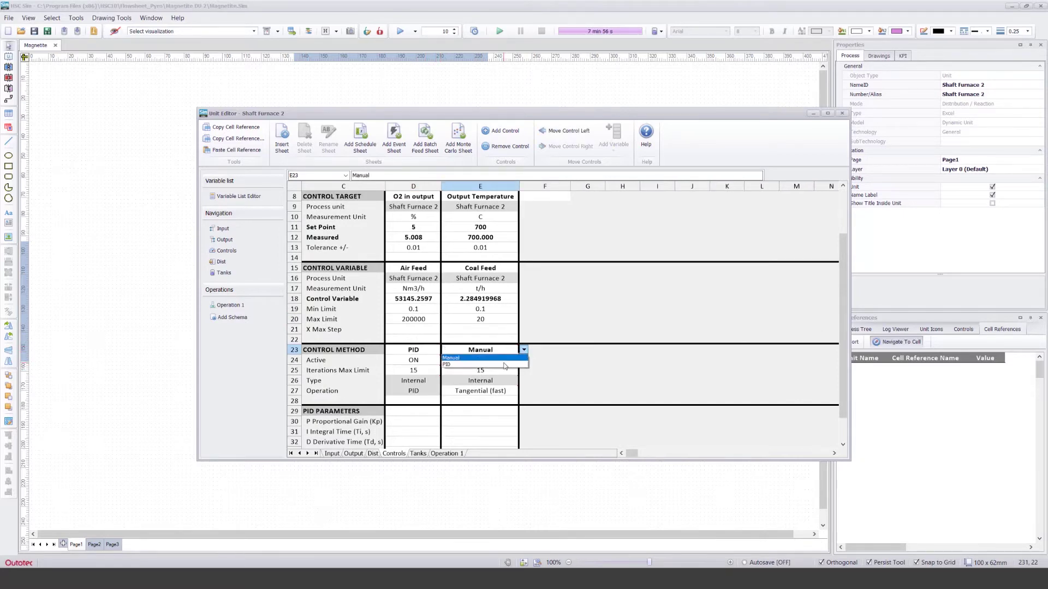
left_click(505, 365)
Step: Set the O2 in output control's PID parameters to a proportional gain of 1000 and an integral time of 1 s
left_click(388, 419)
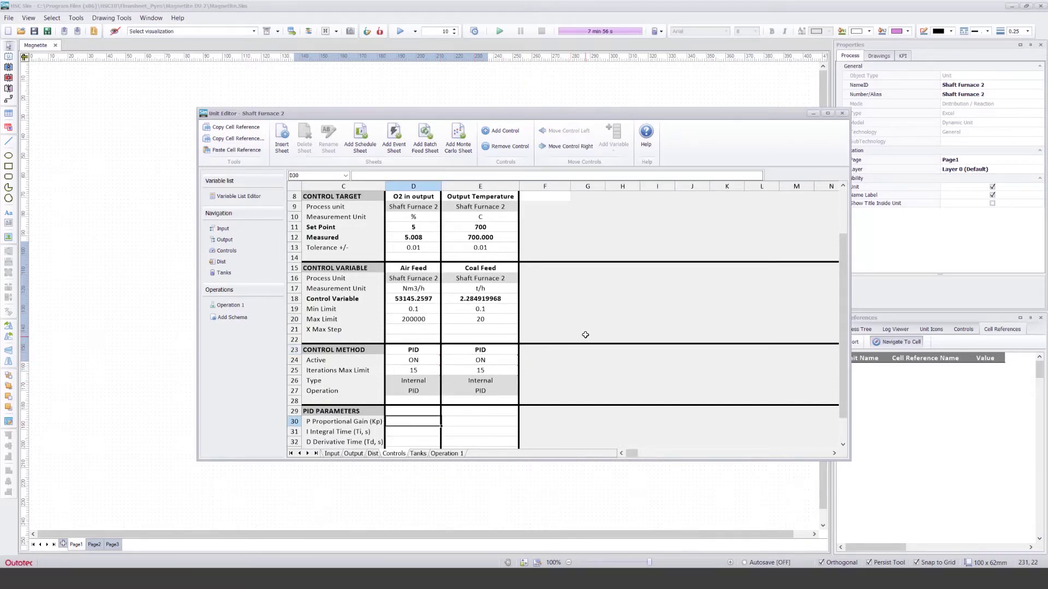
scroll(585, 335, "down", 2)
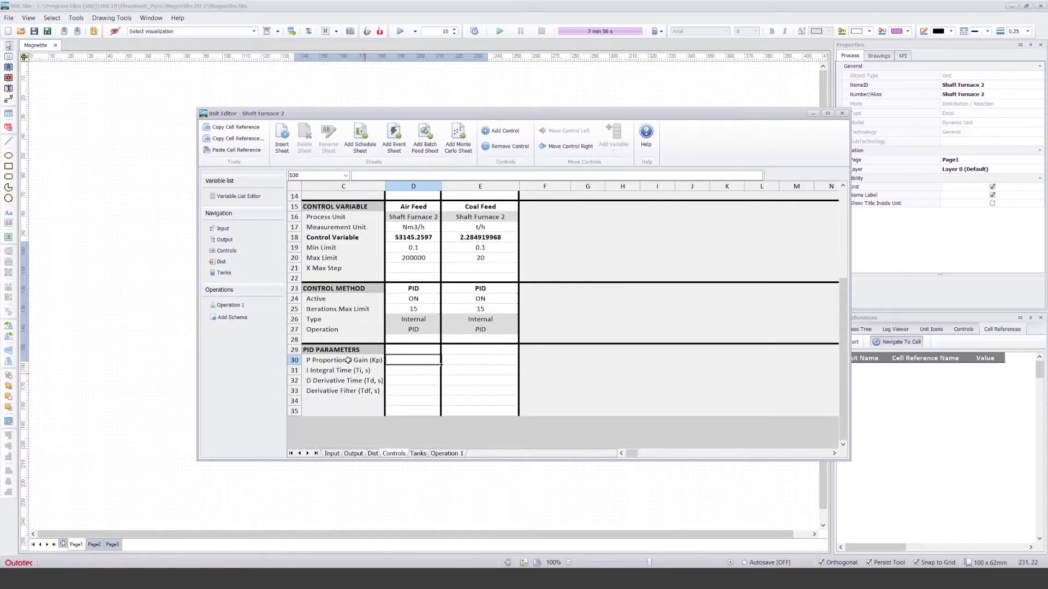
left_click_drag(349, 361, 464, 374)
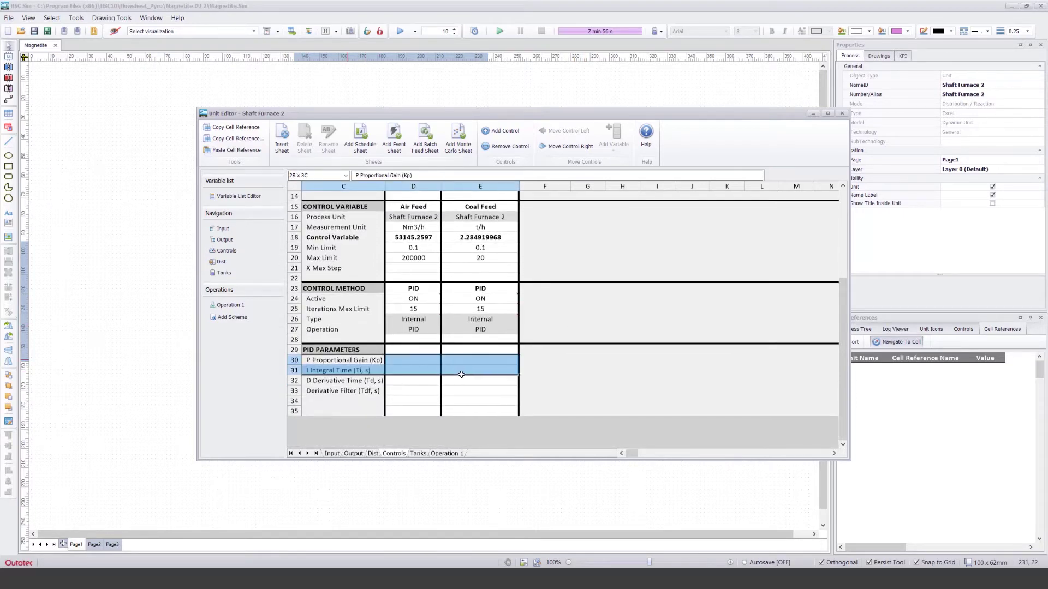
left_click(543, 334)
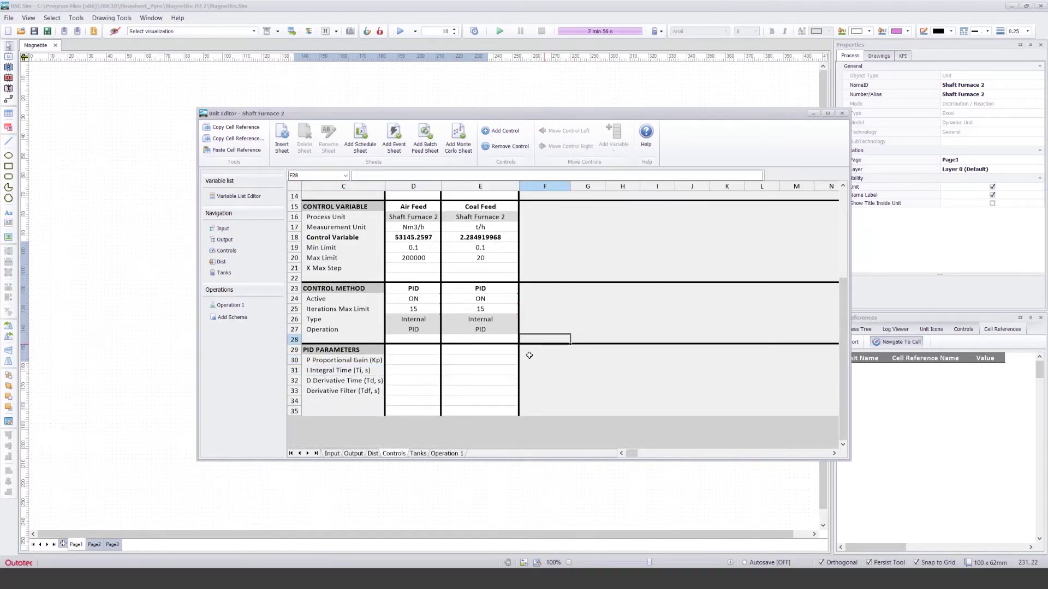
scroll(532, 352, "up", 1)
left_click(394, 392)
type("1000")
key("Return")
type("1")
key("Return")
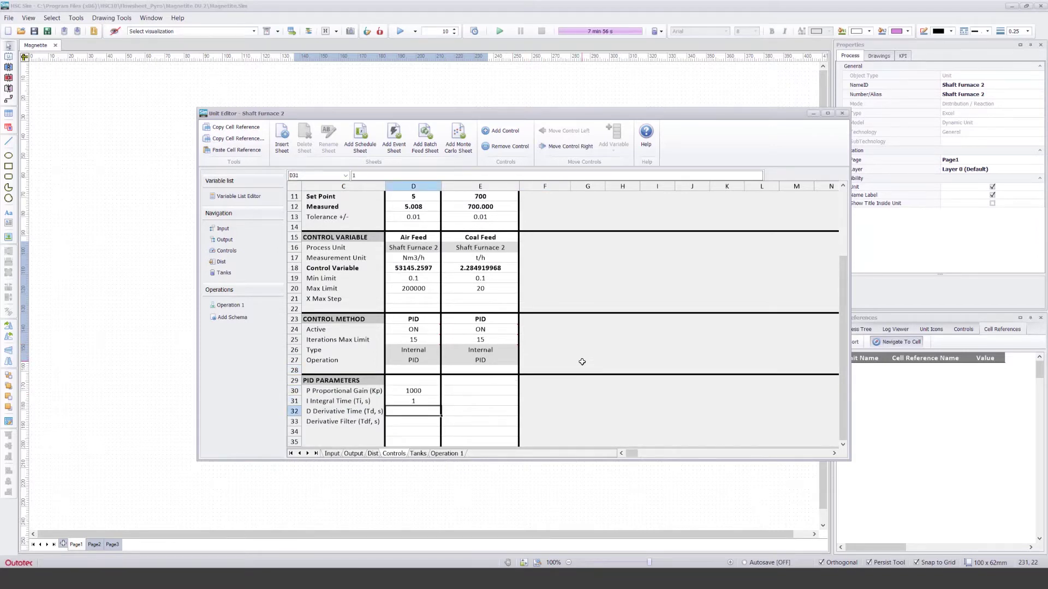
Step: Set the Output Temperature control's PID parameters to a proportional gain of 0.0001 and an integral time of 1 s
key("Up")
key("Up")
key("Right")
type("0.0001")
key("Return")
type("1")
key("Return")
Step: Run the simulation with the PID controls, check the measured output temperature and the Coal Feed control variable, and stop the run
scroll(601, 306, "up", 2)
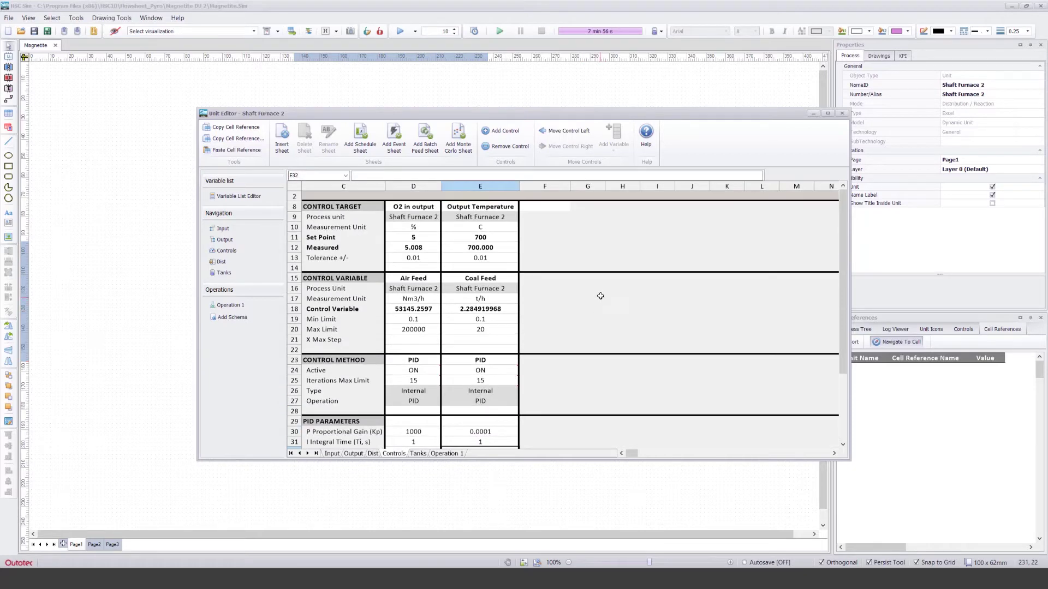
left_click(499, 31)
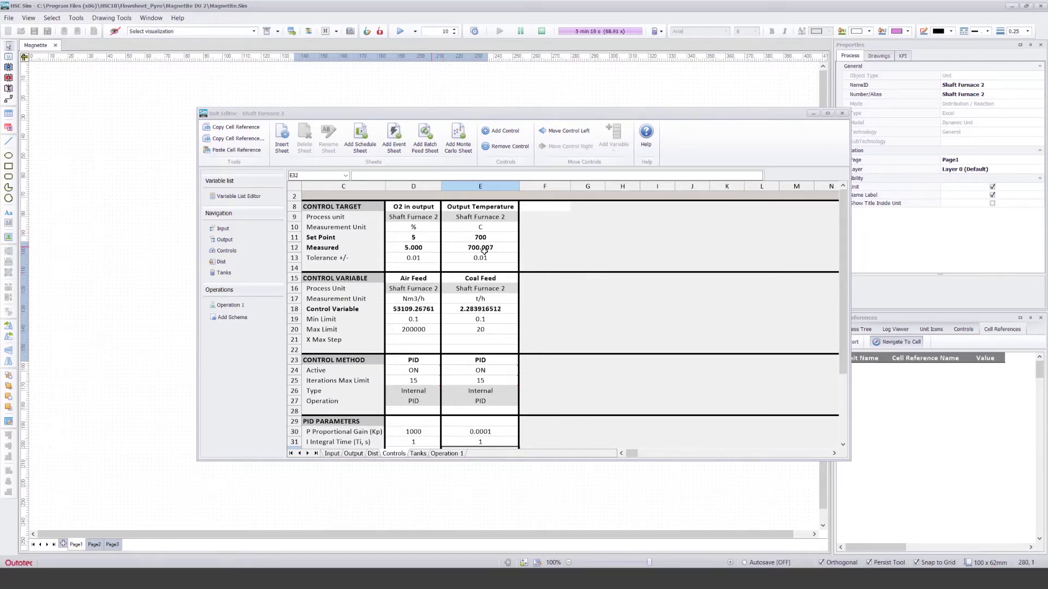
left_click(484, 251)
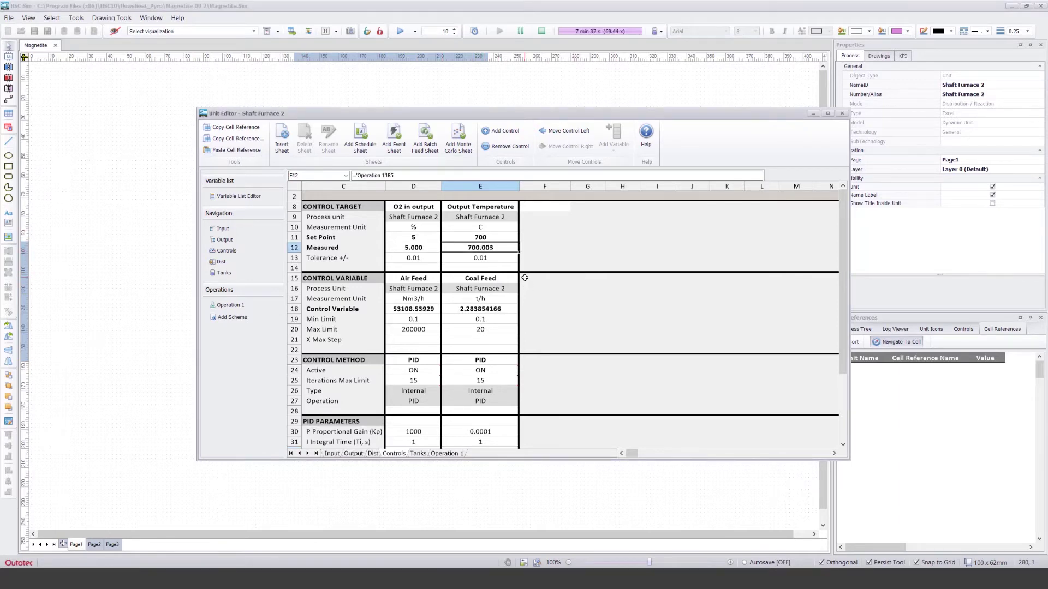
left_click(552, 287)
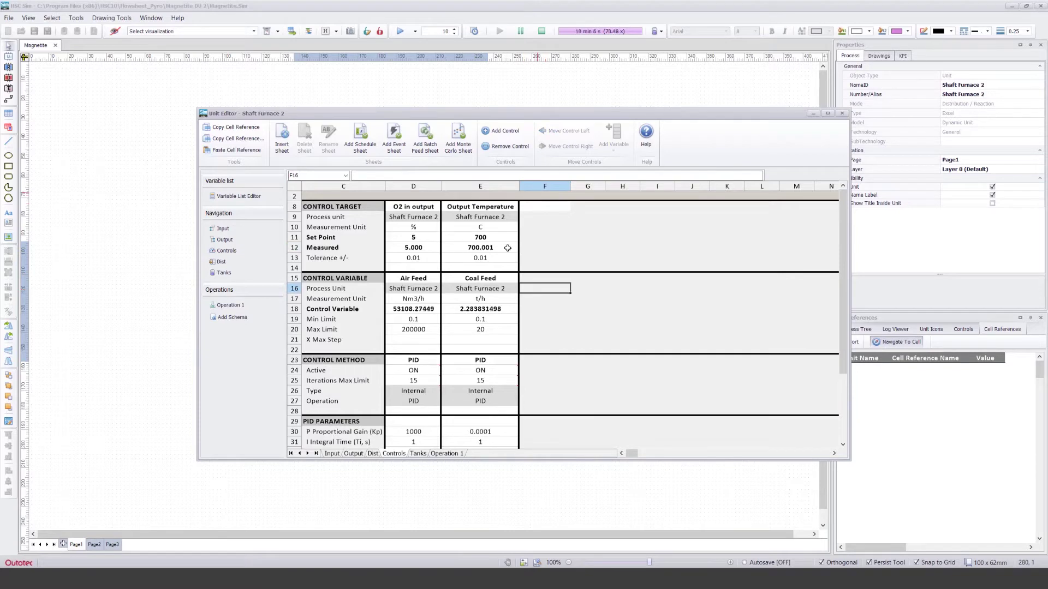
left_click(467, 308)
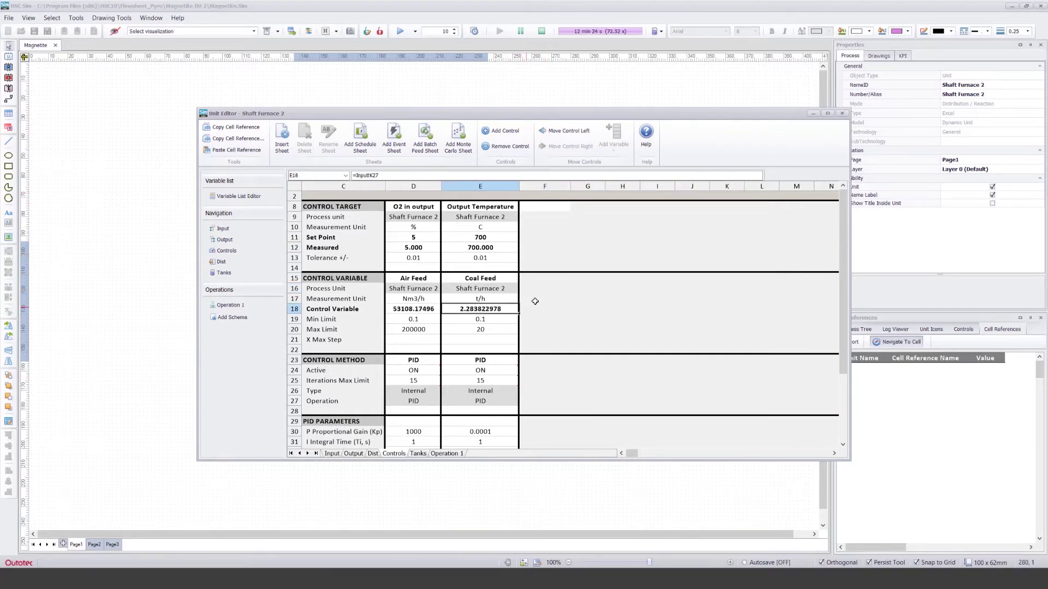
left_click(535, 301)
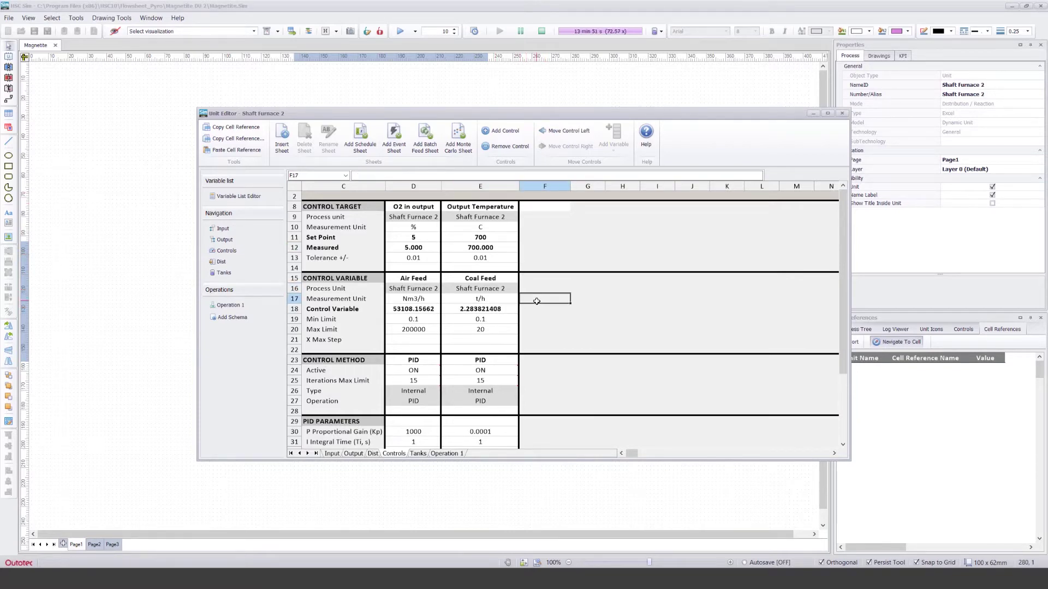
left_click(541, 34)
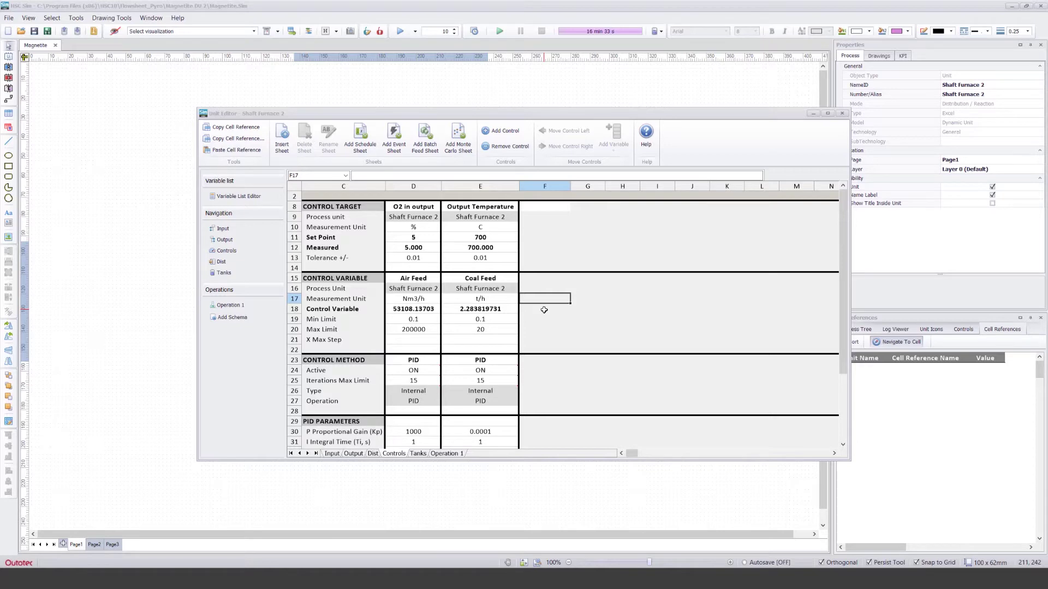
left_click(544, 309)
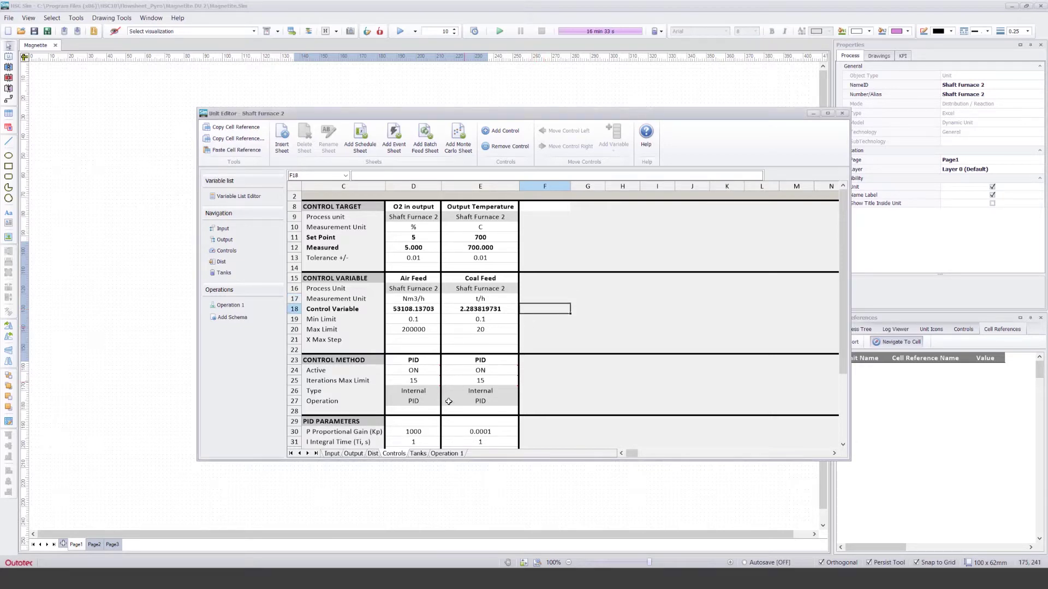
Step: Examine the Process Gas 2 and Hematite Pellets 2 output percentages on the enlarged Tanks sheet, including during a brief simulation run
left_click(418, 454)
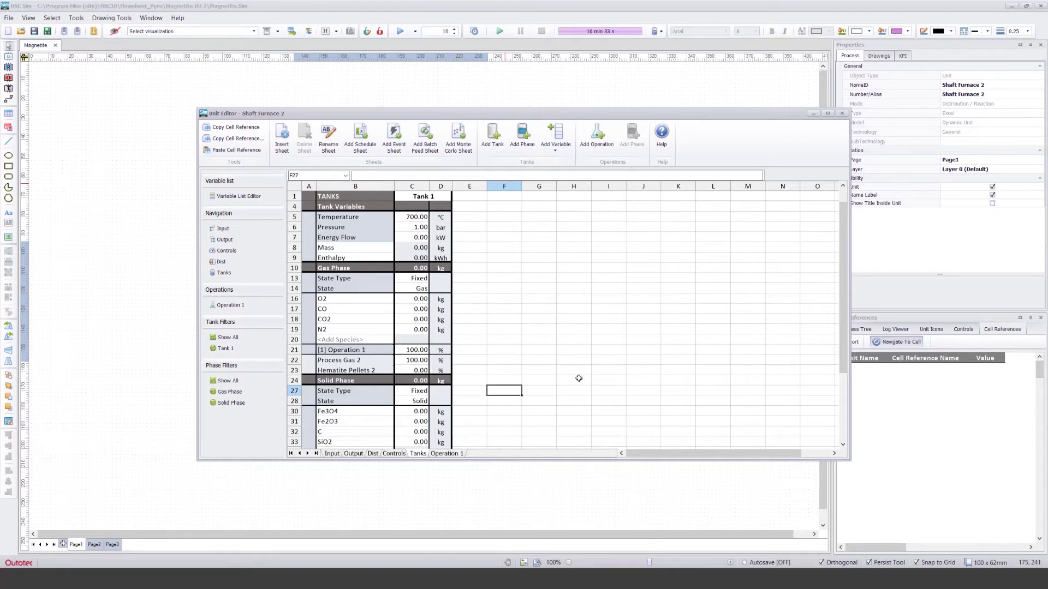
left_click_drag(534, 461, 525, 527)
left_click(417, 483)
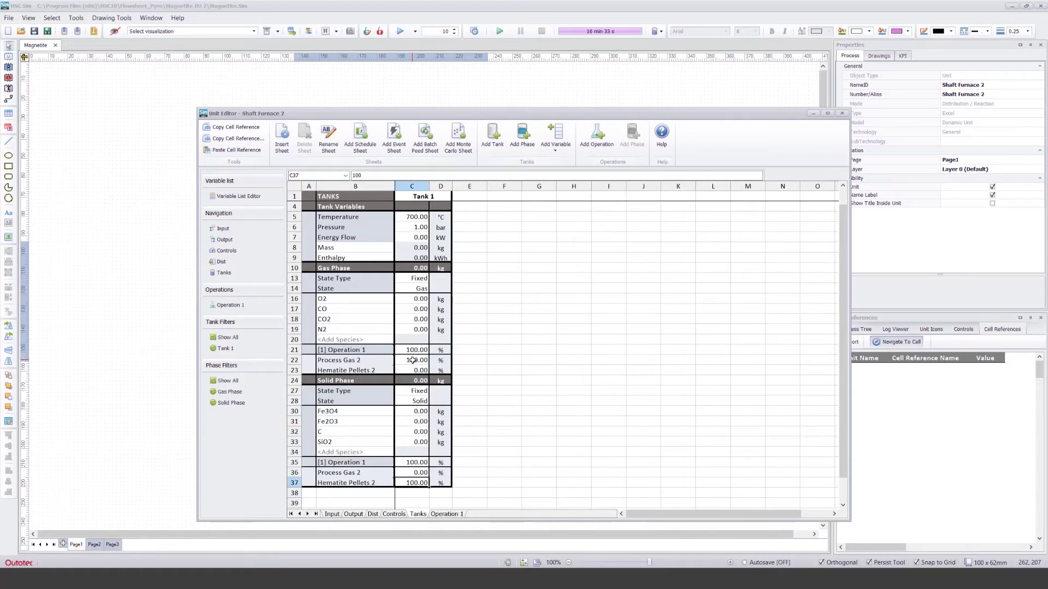
mouse_move(405, 359)
left_click(354, 361)
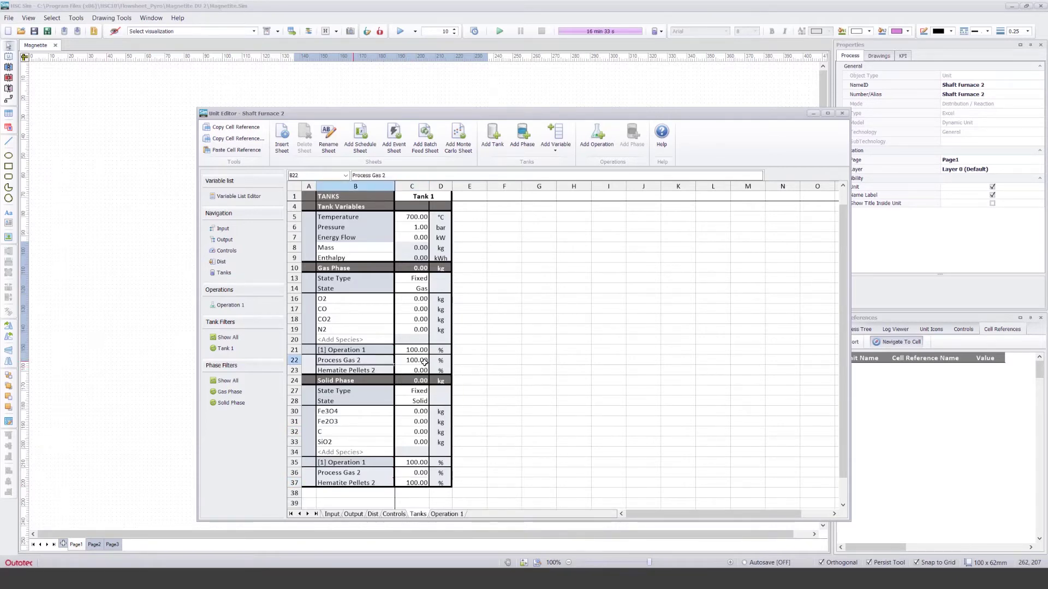
left_click(504, 332)
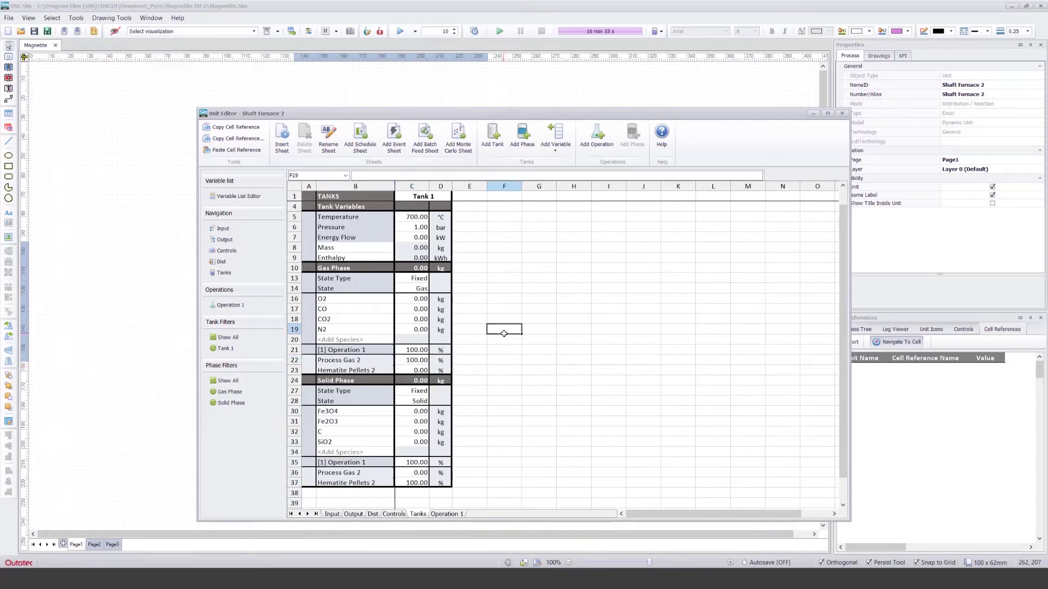
left_click(499, 32)
left_click(542, 32)
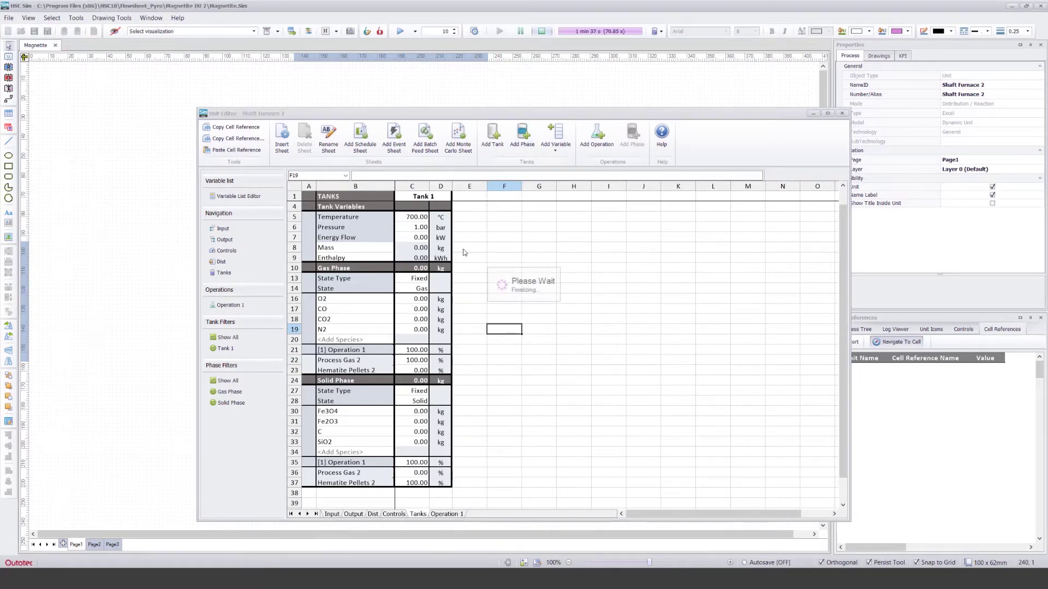
Step: Set the gas-phase share of Tank 1 going to Process Gas 2 to 90%
left_click(414, 361)
type("90")
key("Return")
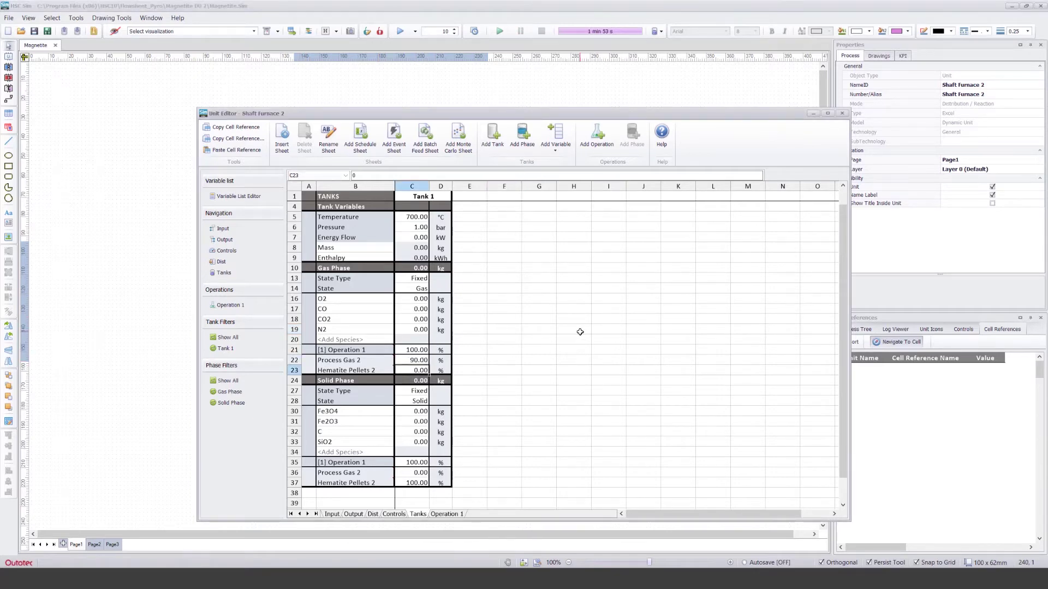
Step: Set the solid-phase share of Tank 1 going to Hematite Pellets 2 to 10%
key("Down")
key("Down")
key("Down")
key("Down")
key("Down")
key("Down")
key("Down")
key("Down")
key("Down")
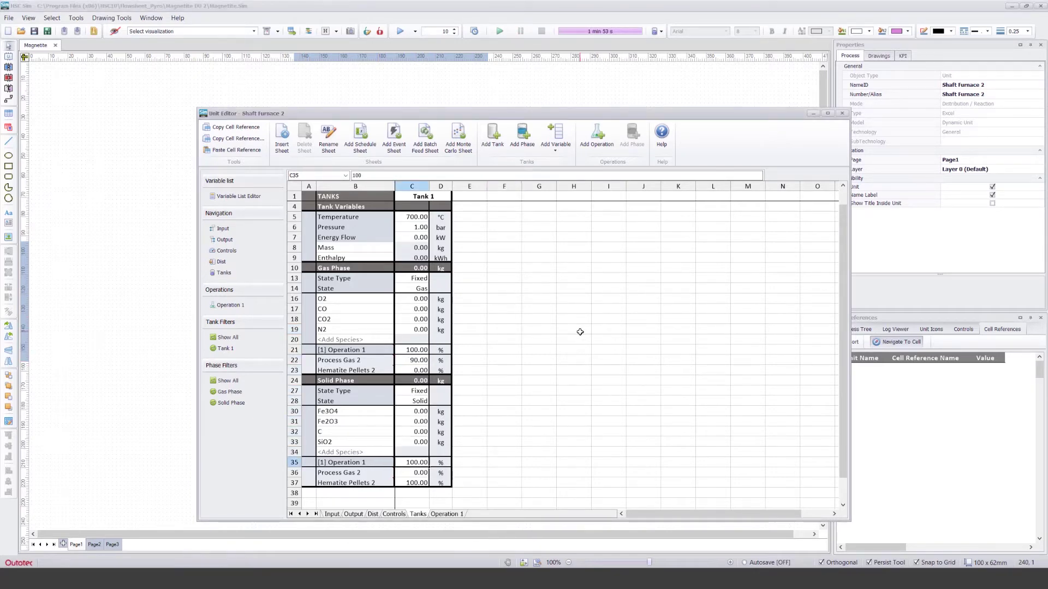
key("Down")
key("Down")
type("10")
key("Return")
key("Right")
key("Right")
key("Right")
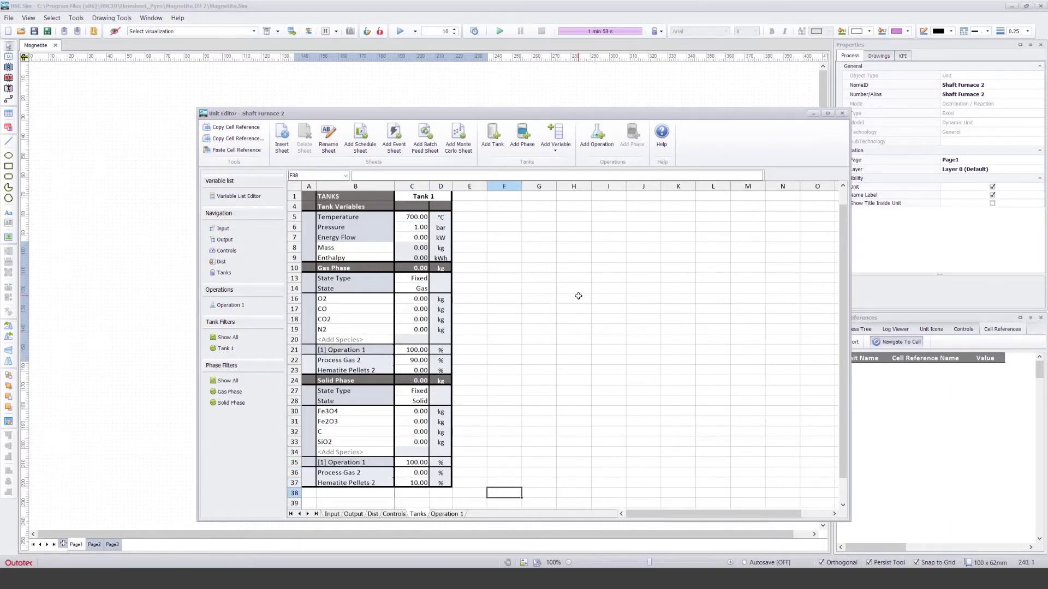
Step: Run the simulation with the reduced output shares, check the gas and solid contents of Tank 1, and stop the run
left_click(499, 33)
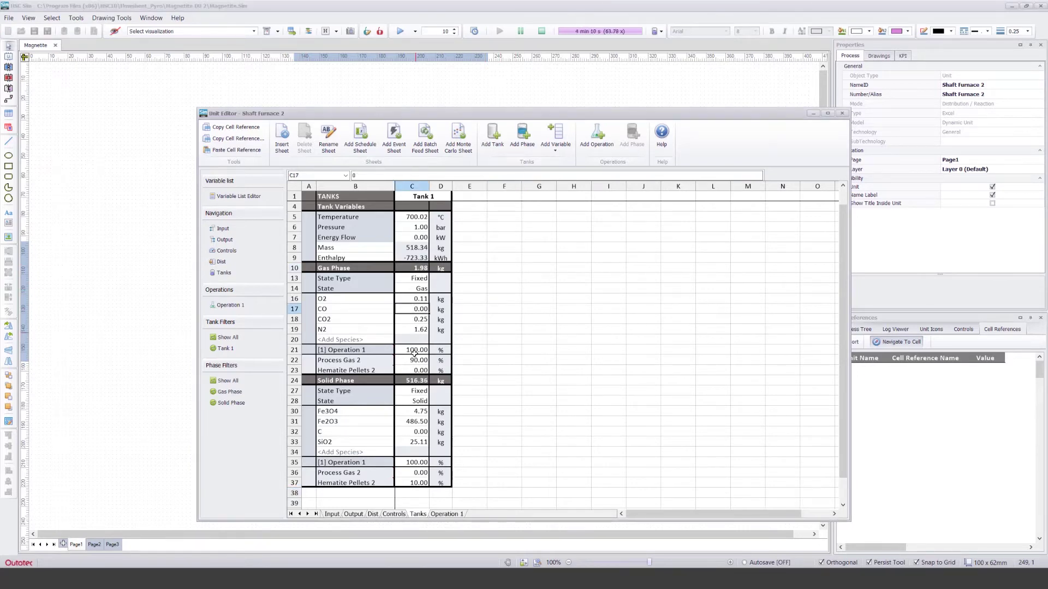
left_click(418, 422)
left_click(506, 318)
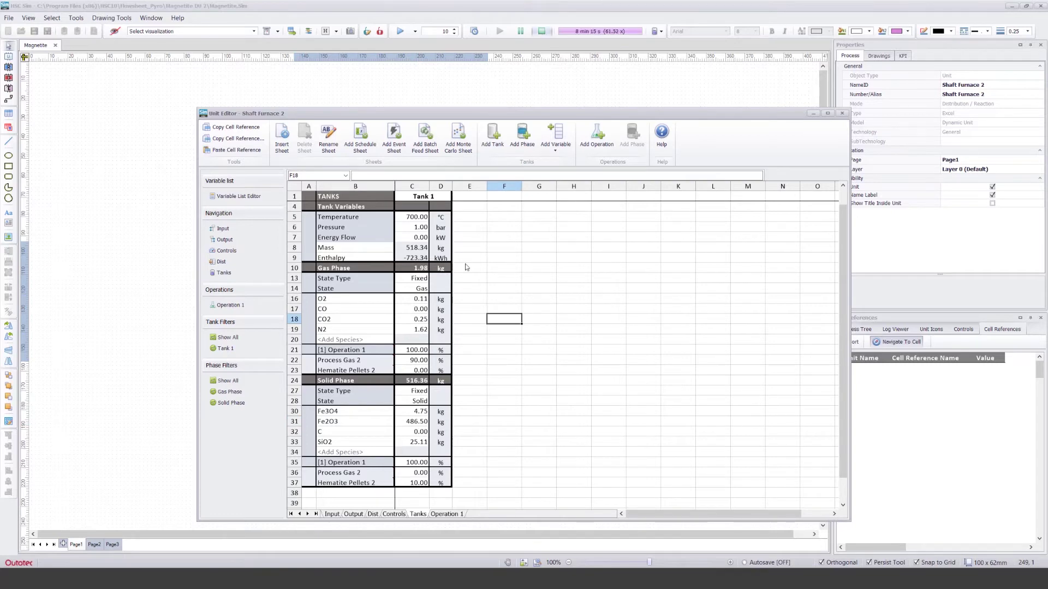
left_click(418, 361)
left_click(418, 431)
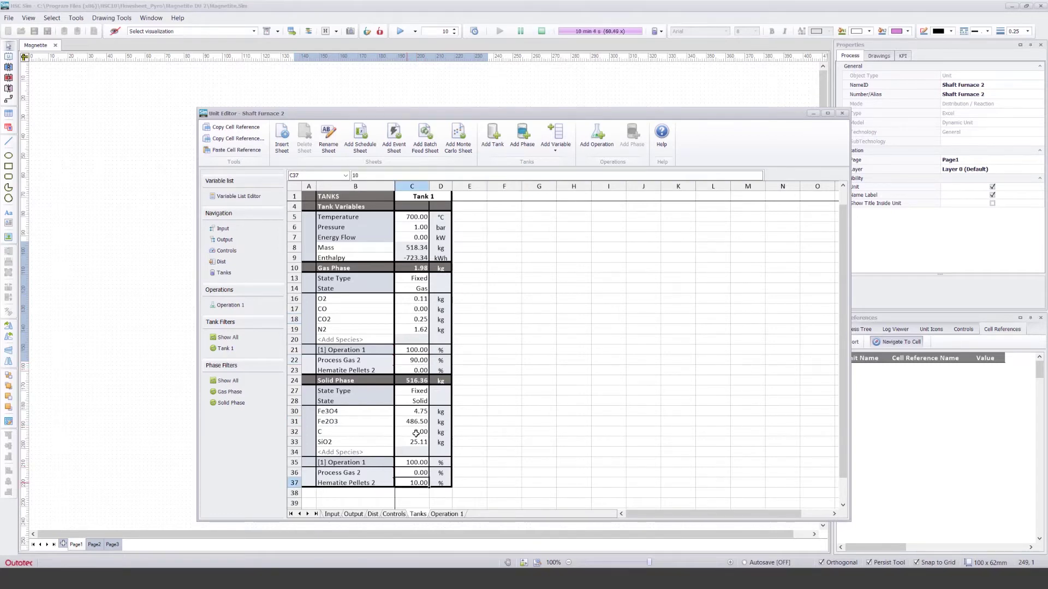
left_click(490, 338)
left_click(468, 327)
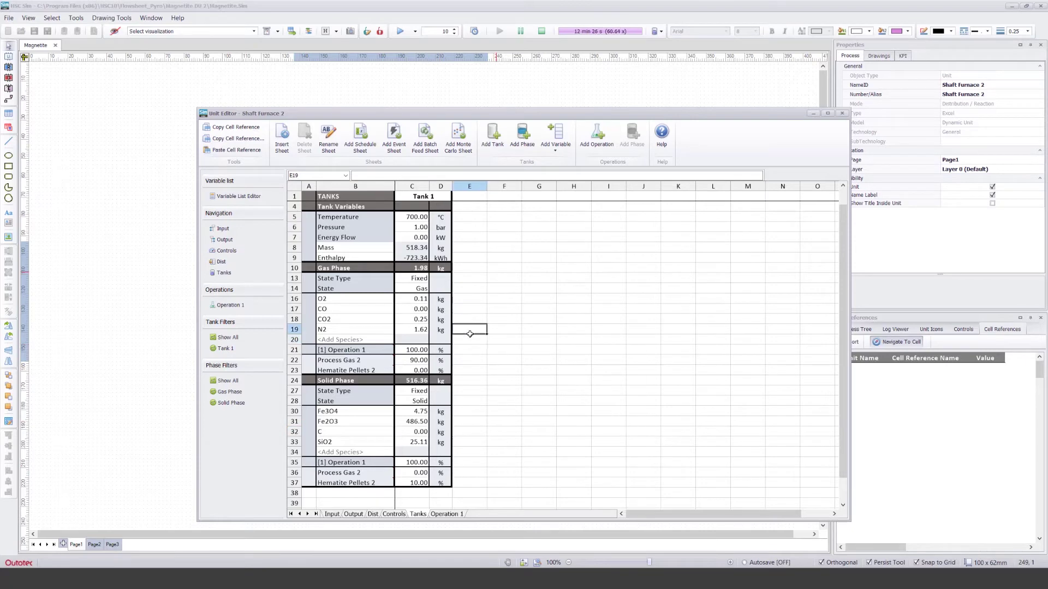
left_click(540, 32)
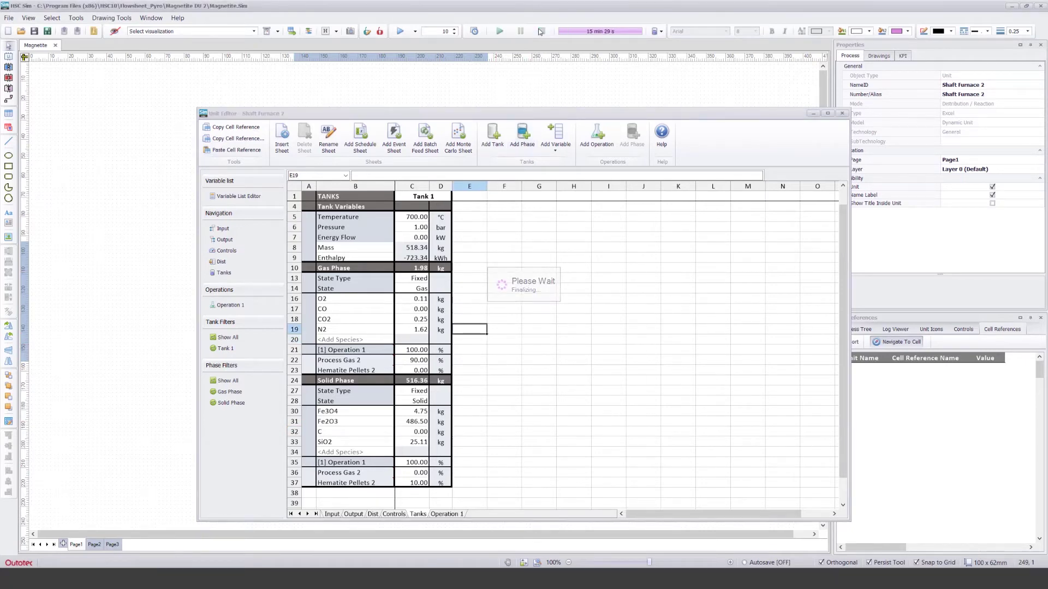
left_click(496, 390)
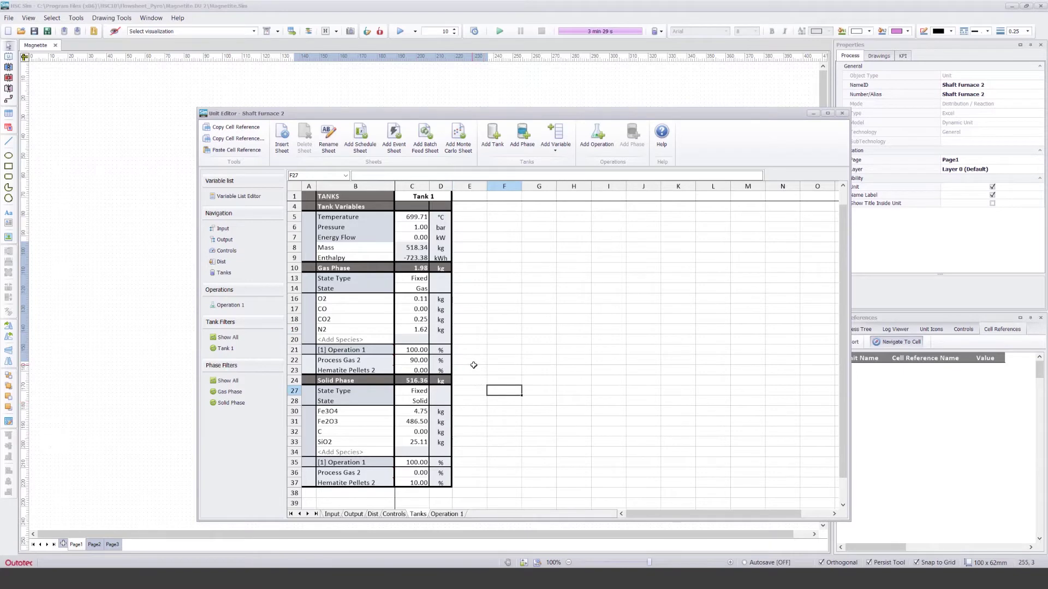
Step: Set the solid-phase Operation 1 percentage of Tank 1 to 50%
left_click(420, 461)
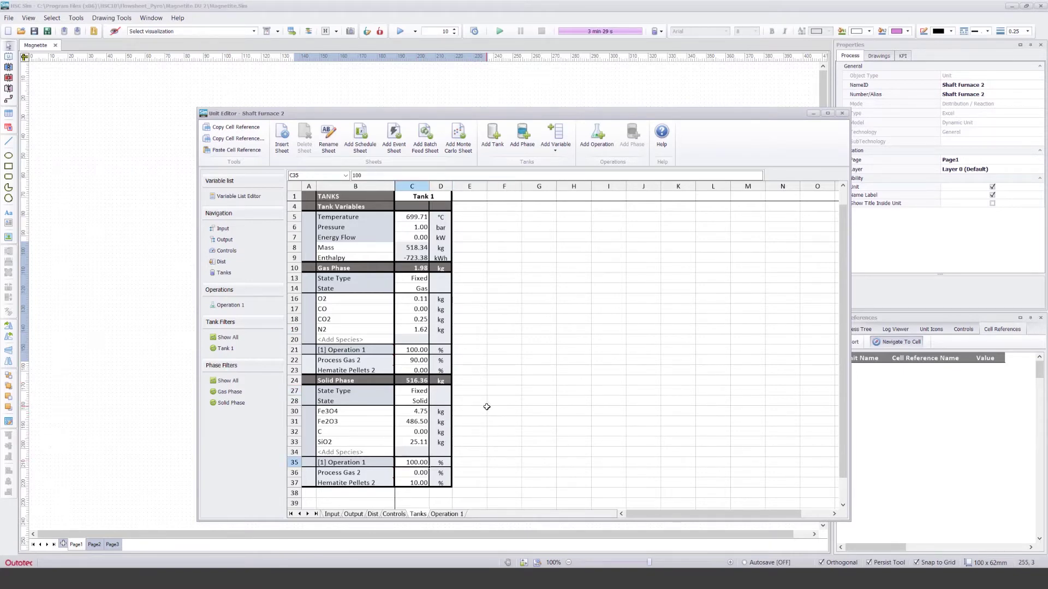
type("50")
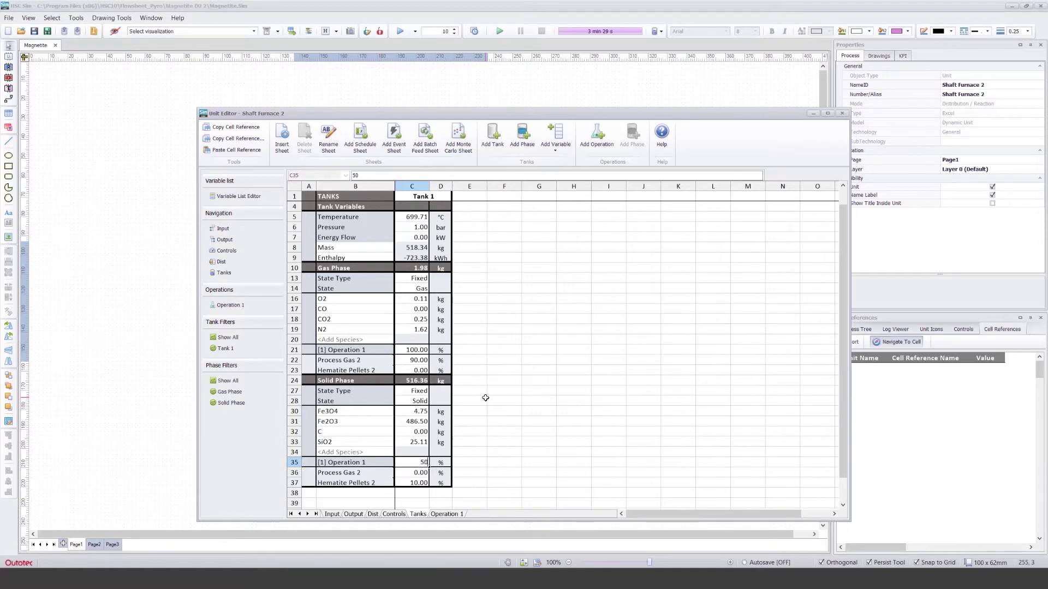
left_click(487, 399)
left_click(413, 464)
left_click(480, 433)
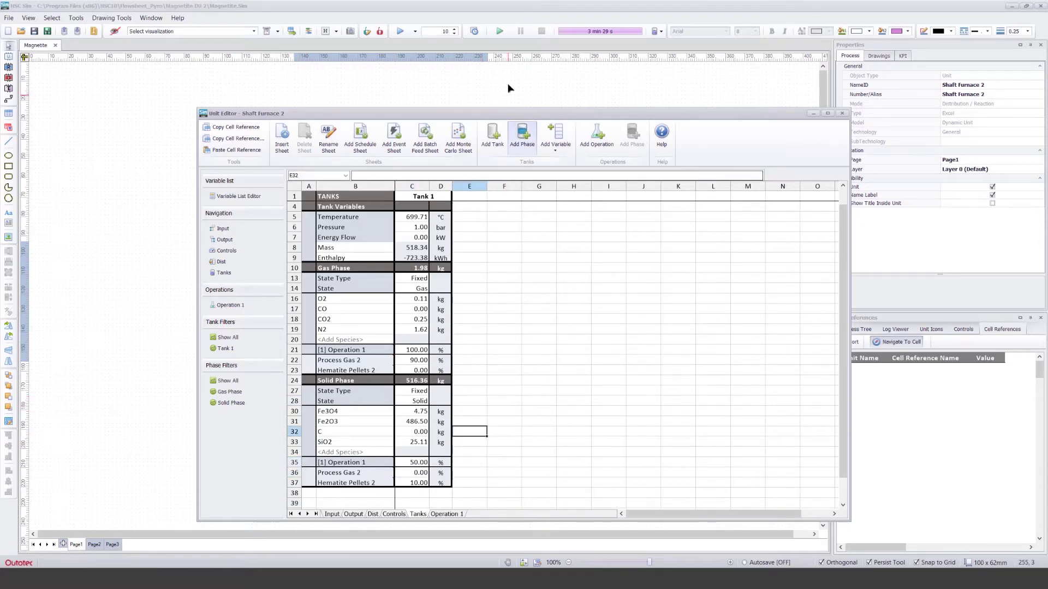
Step: Run the simulation with the changed Operation 1 share and check the Fe3O4 and Fe2O3 amounts in Tank 1
left_click(506, 32)
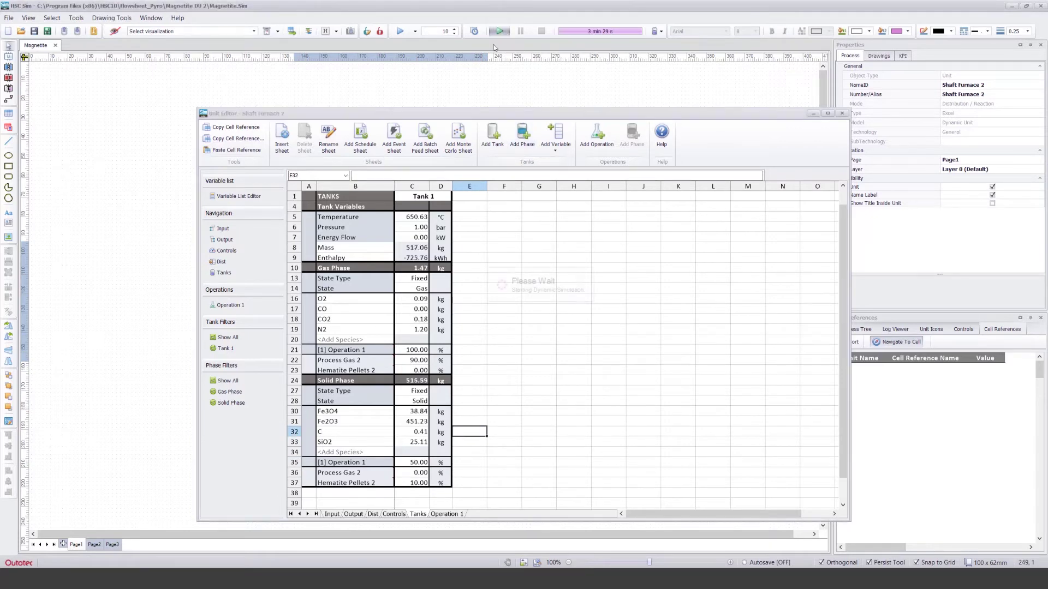
left_click(417, 413)
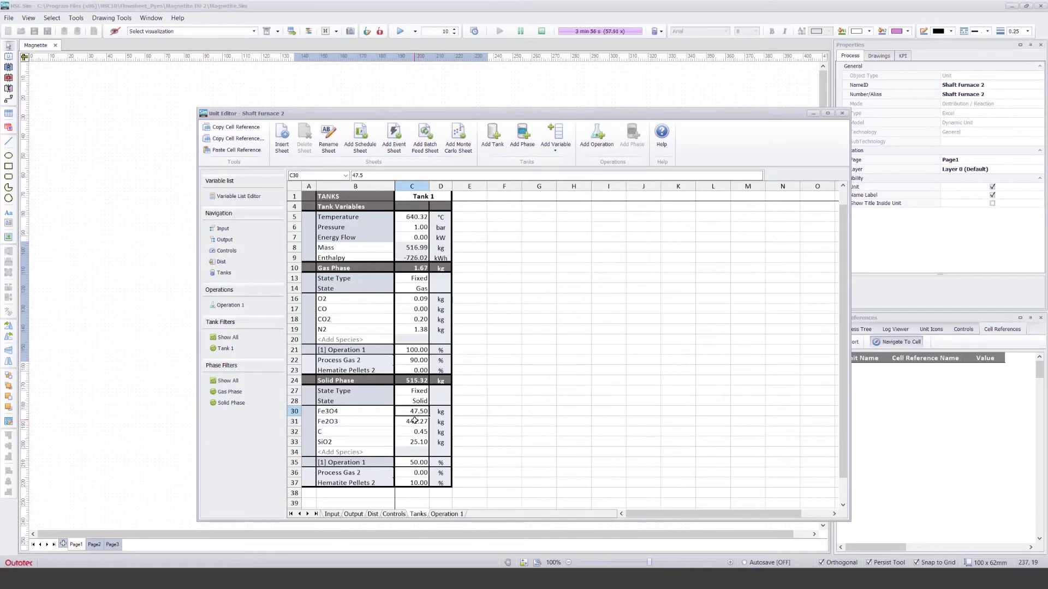
left_click(415, 421)
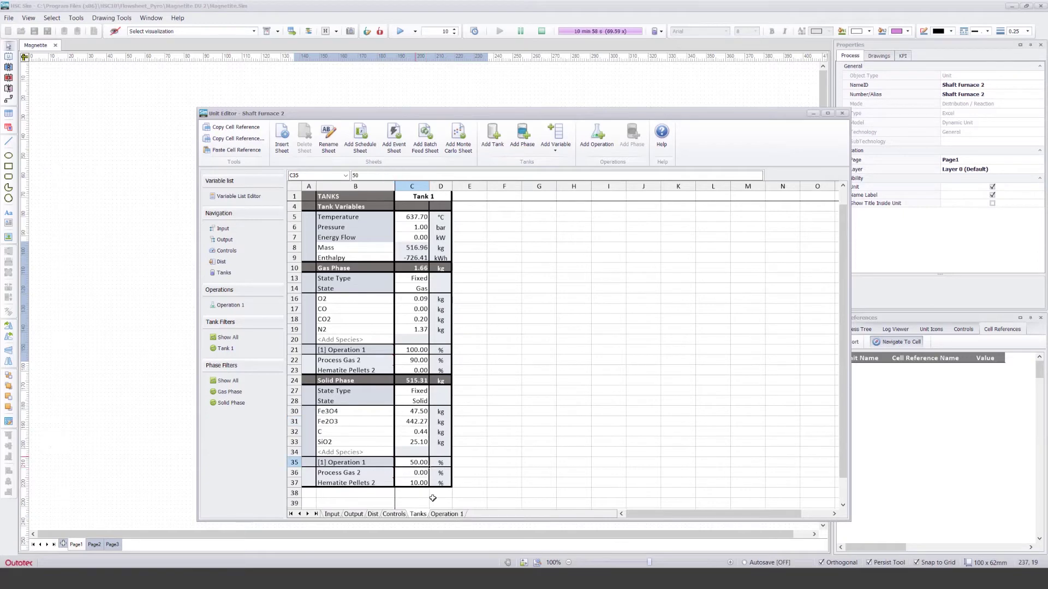
Step: Stop the simulation and examine the Fe distribution and solid-phase composition in Operation 1
left_click(446, 514)
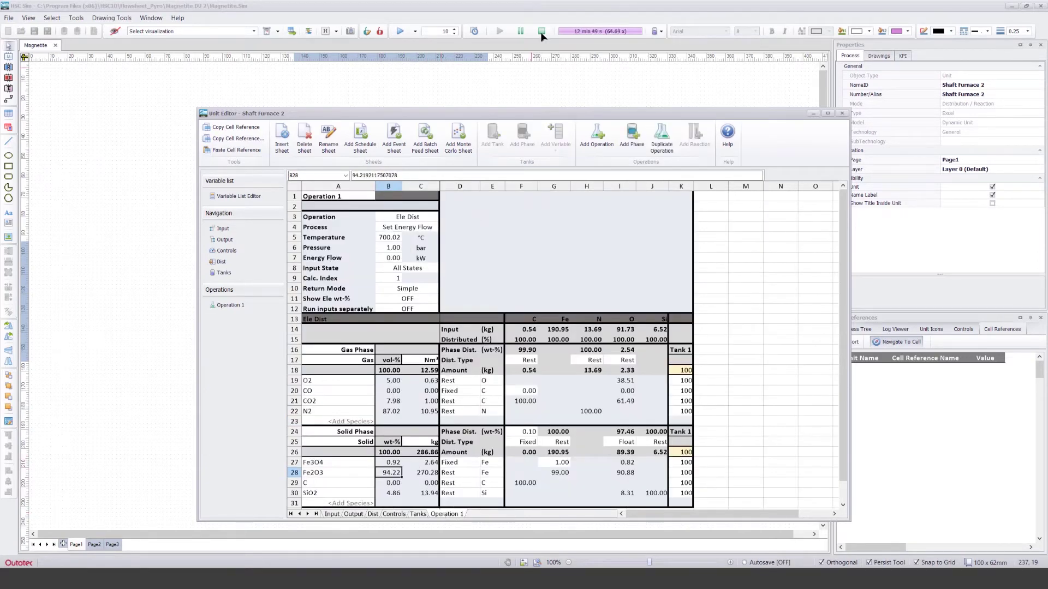
left_click(515, 96)
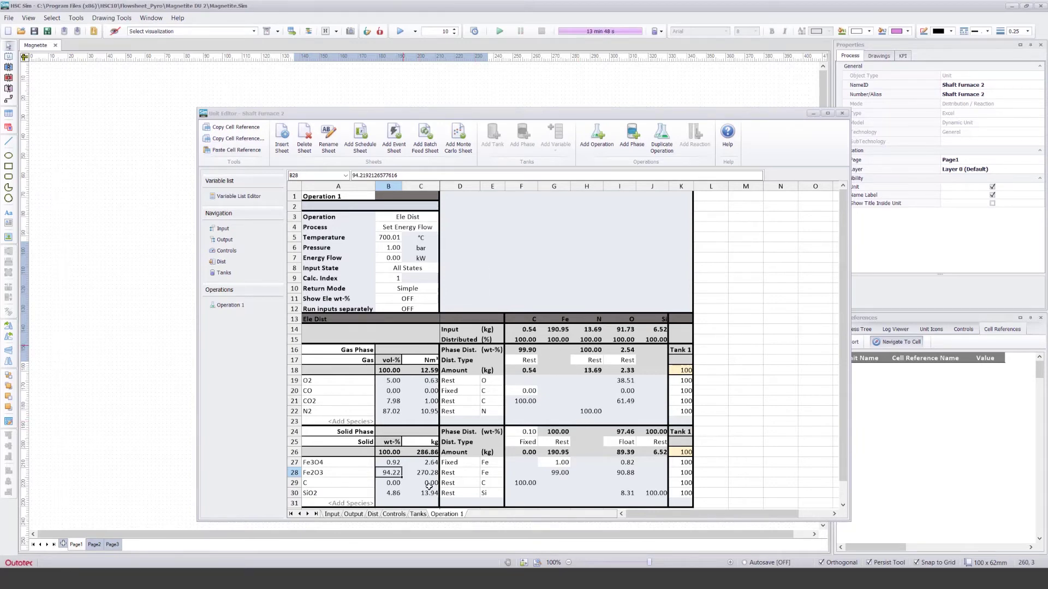
left_click(554, 320)
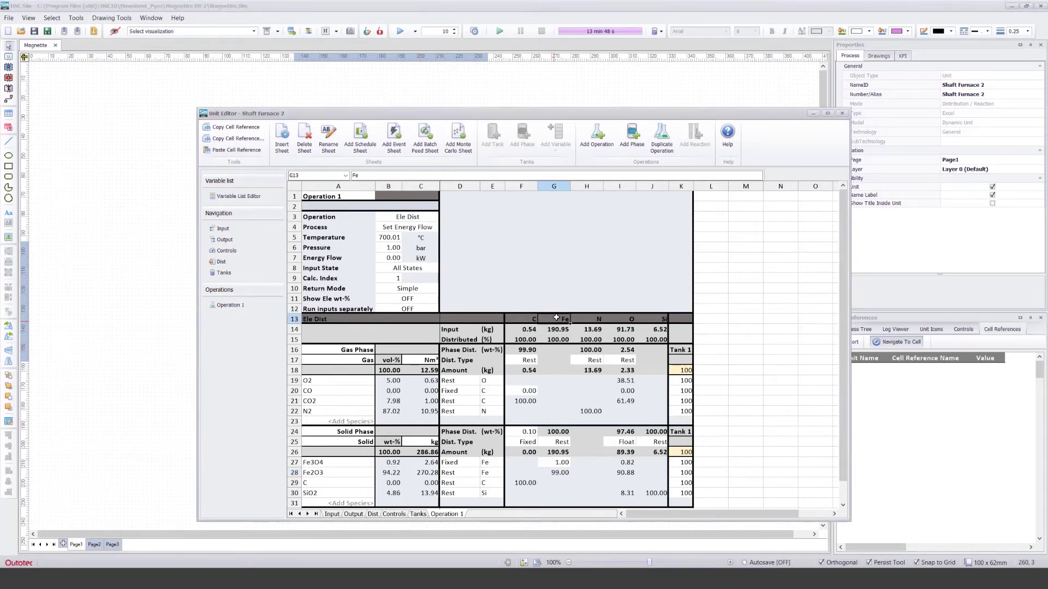
left_click(560, 432)
left_click(558, 462)
left_click(559, 470)
left_click_drag(388, 463, 391, 492)
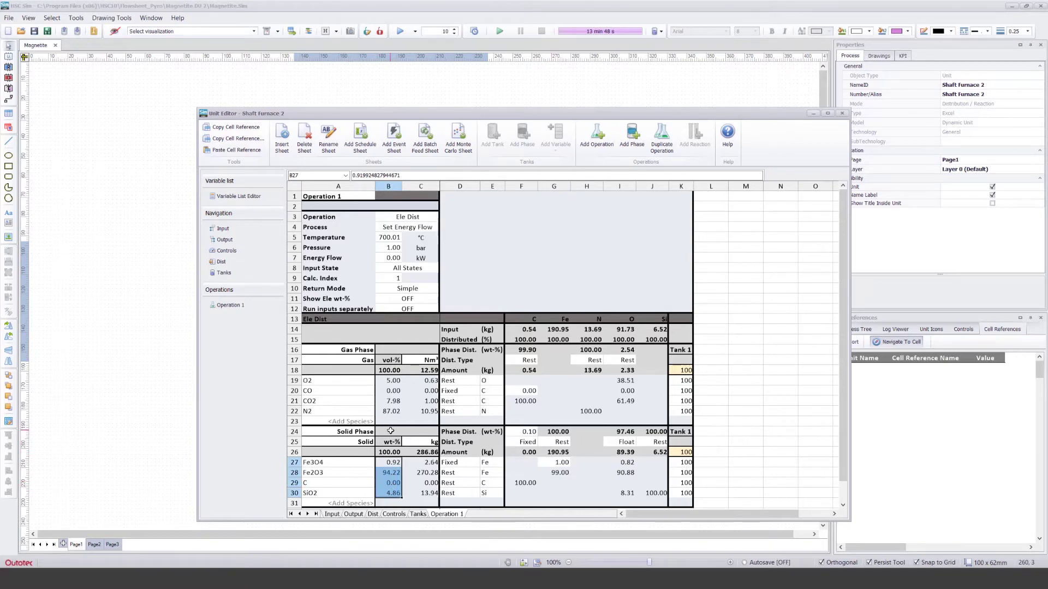
Step: Review the gas and solid phases of Tank 1 and the solid-phase share going to Operation 1
left_click(419, 514)
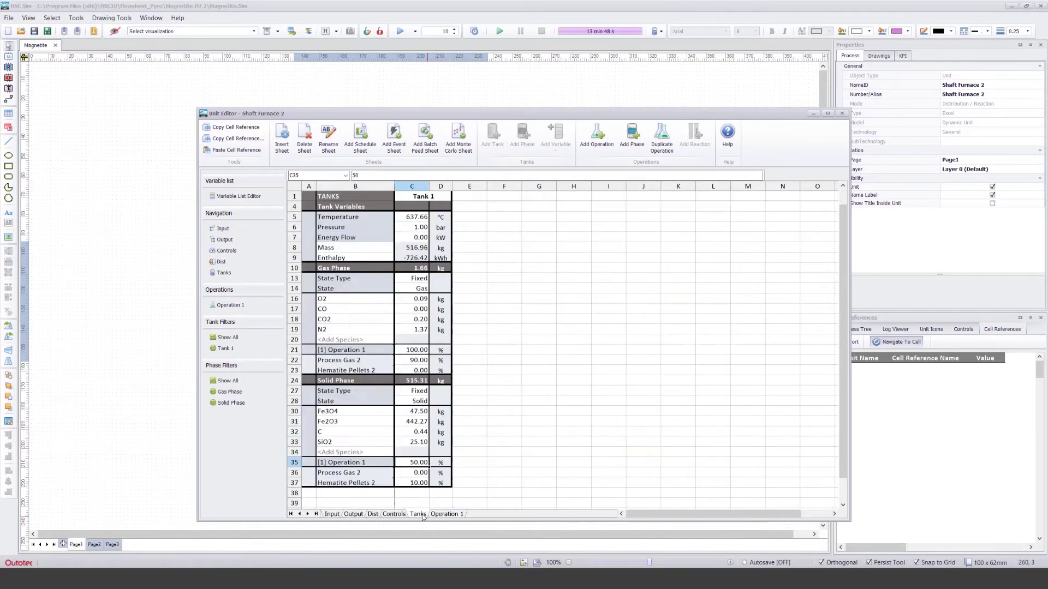
left_click(477, 394)
key("Up")
key("Up")
key("Up")
key("Up")
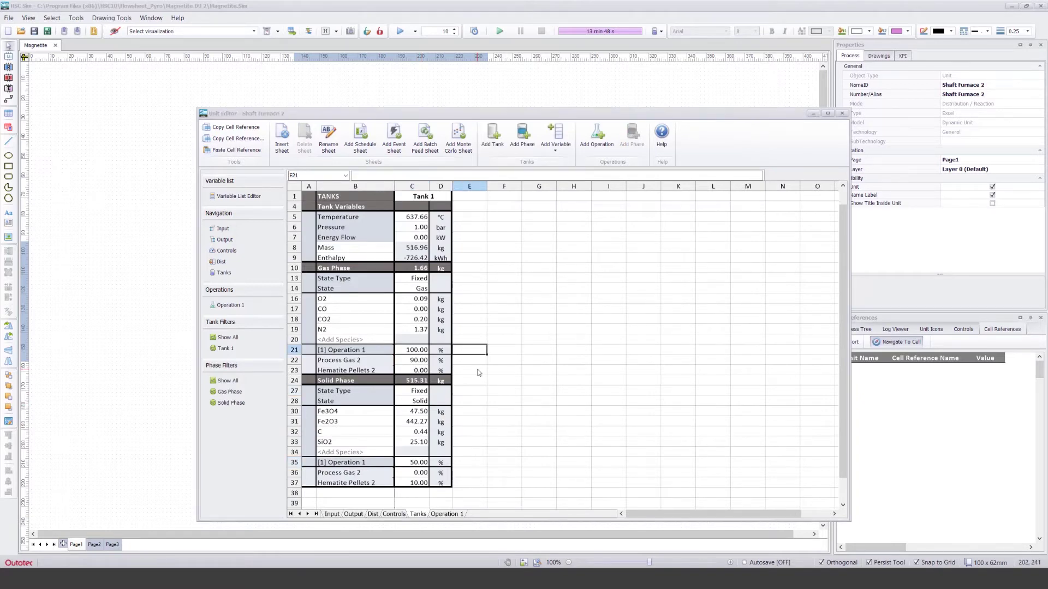
left_click(478, 381)
key("Down")
key("Down")
key("Down")
key("Down")
key("Down")
key("Down")
key("Down")
key("Down")
key("Left")
key("Left")
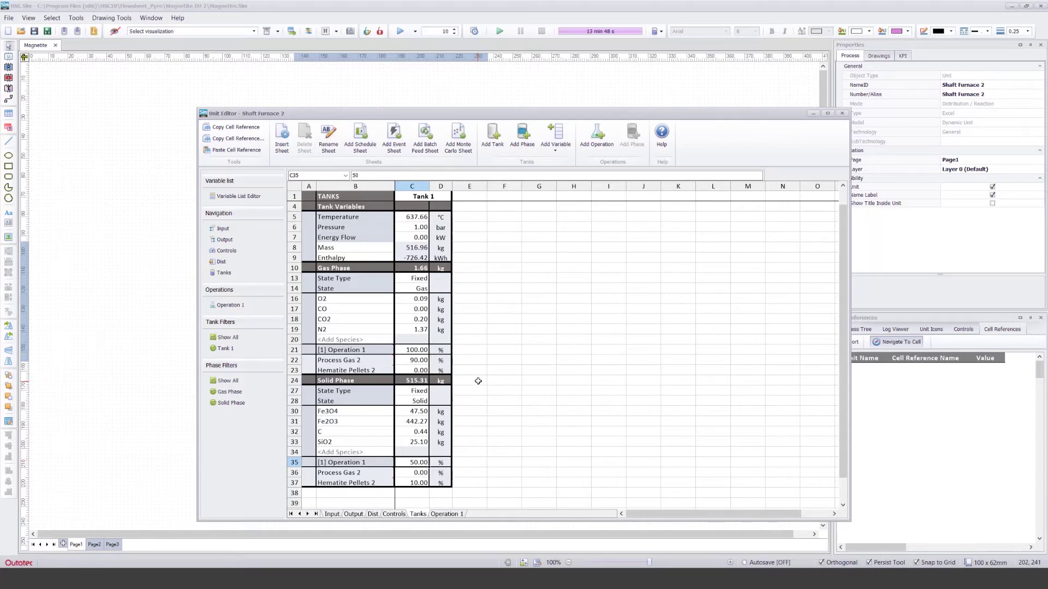
left_click(478, 380)
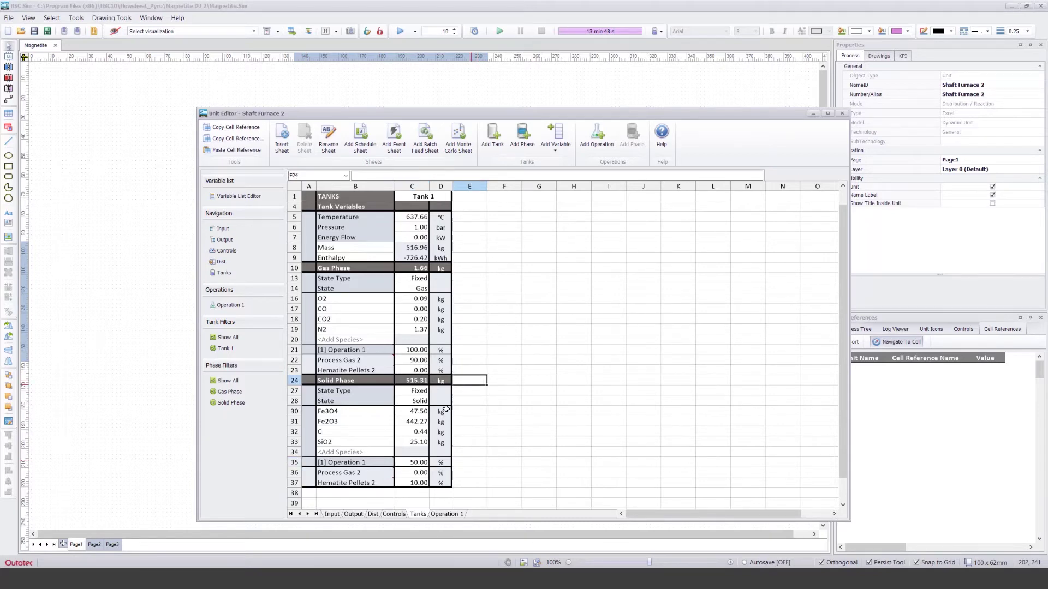
Step: Check the solid species and pellet output share of Tank 1, and compare its temperature with that of Operation 1
left_click(360, 412)
left_click(366, 434)
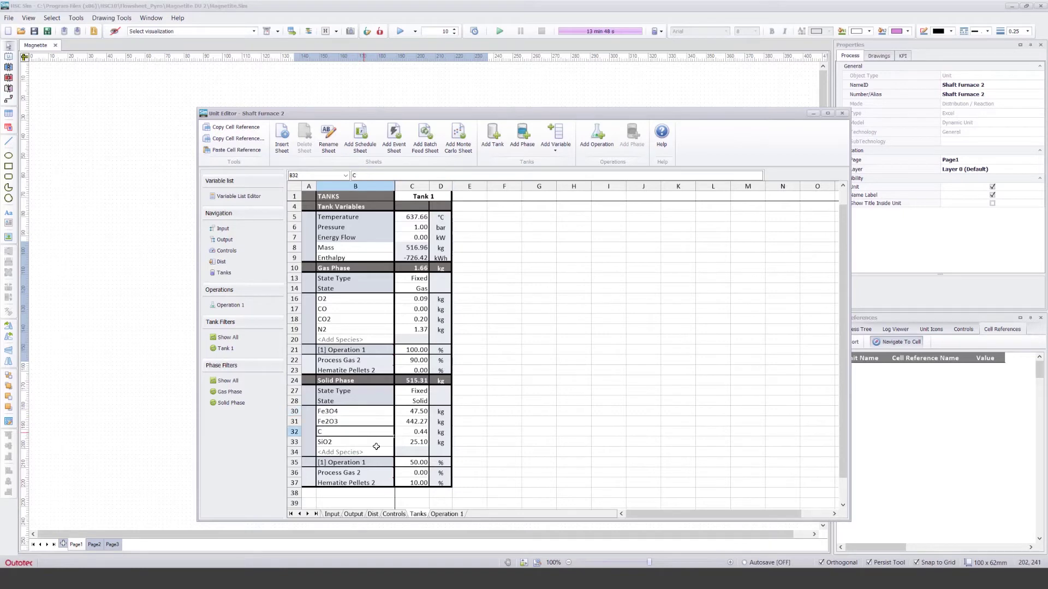
left_click(414, 483)
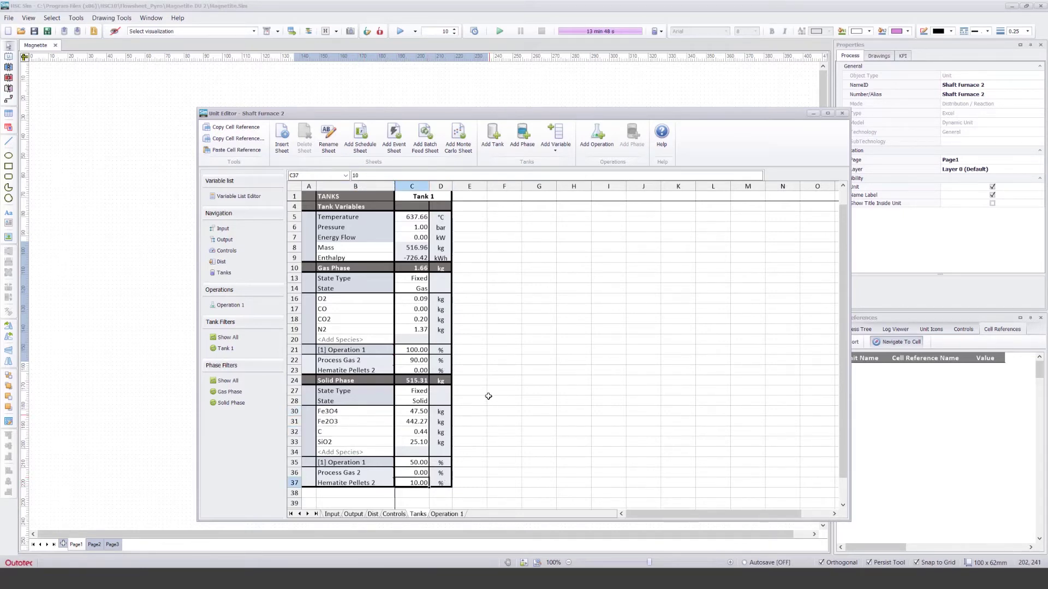
left_click(418, 216)
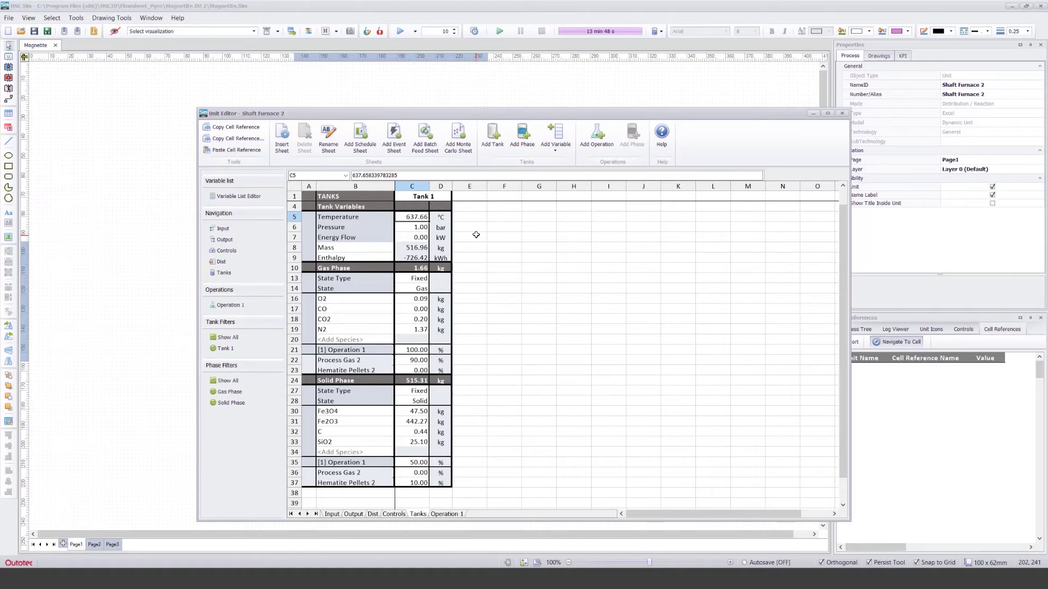
left_click(445, 514)
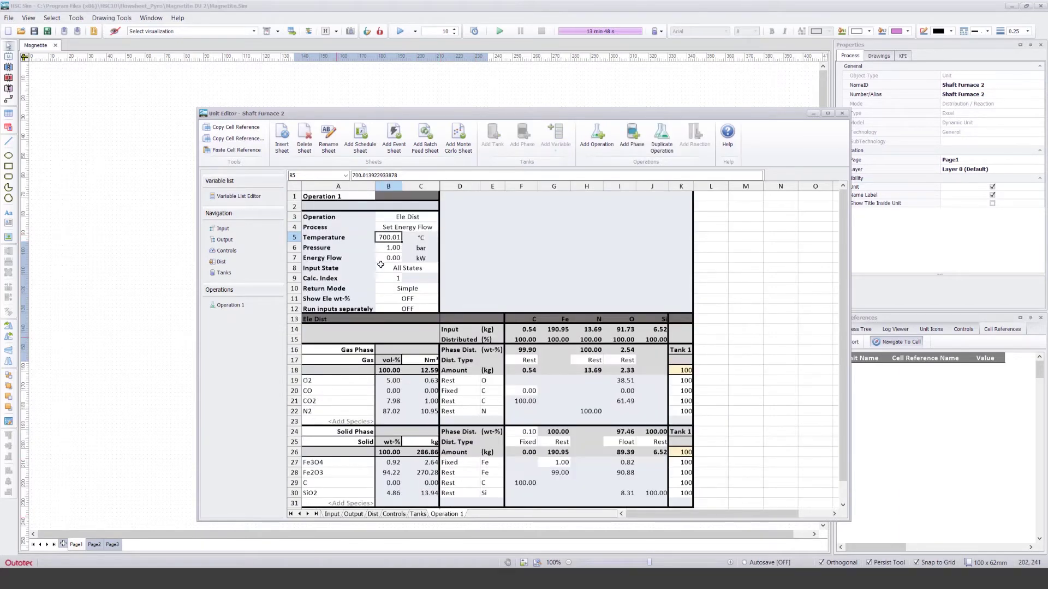
left_click(393, 514)
left_click(492, 248)
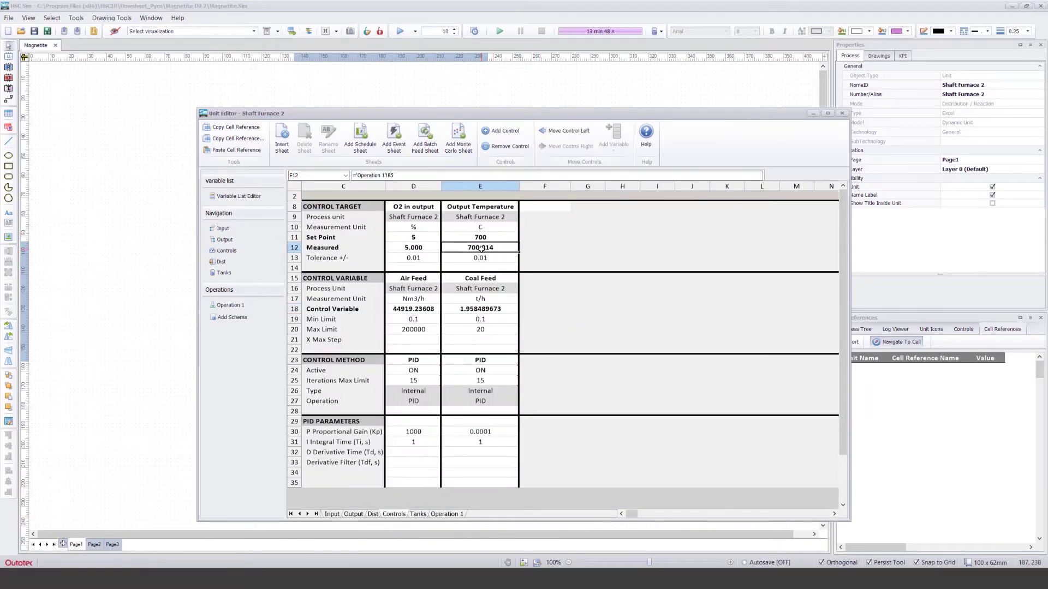
type("=")
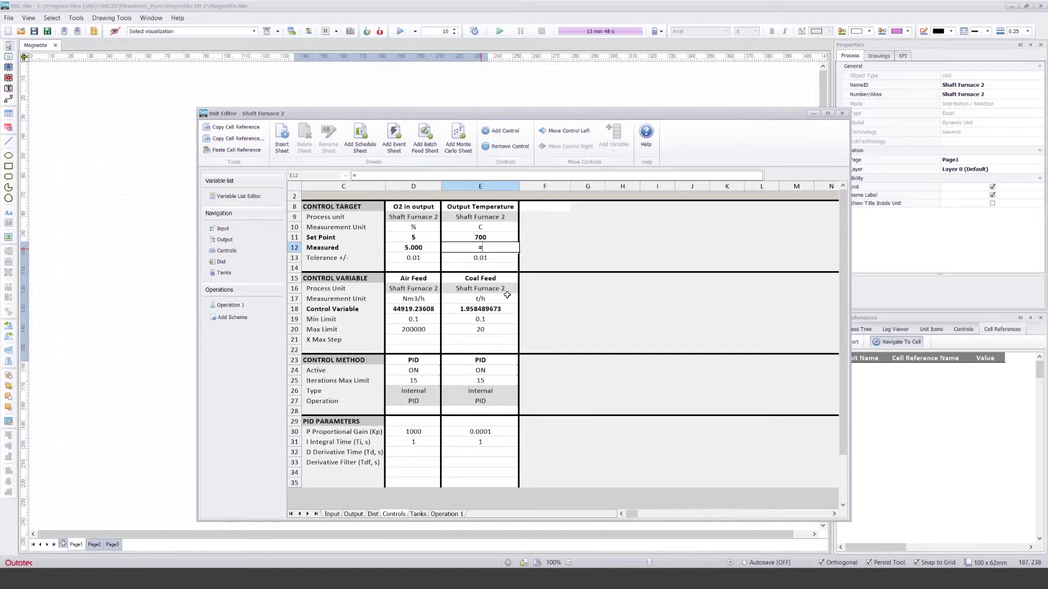
left_click(418, 514)
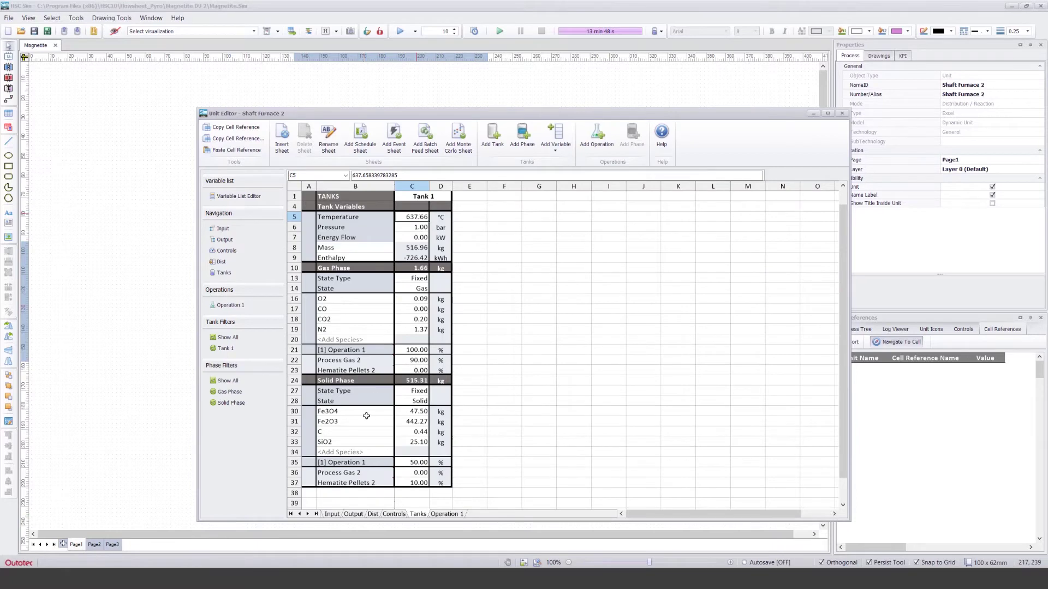
Step: Check the output temperatures of the Process Gas 2 and Hematite Pellets 2 streams
left_click(353, 514)
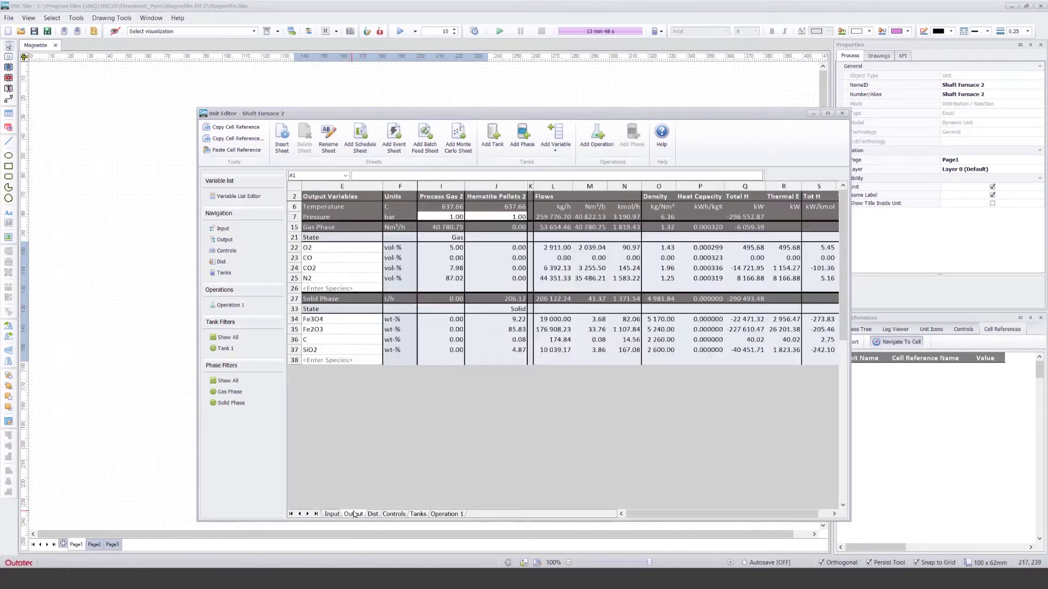
left_click(442, 208)
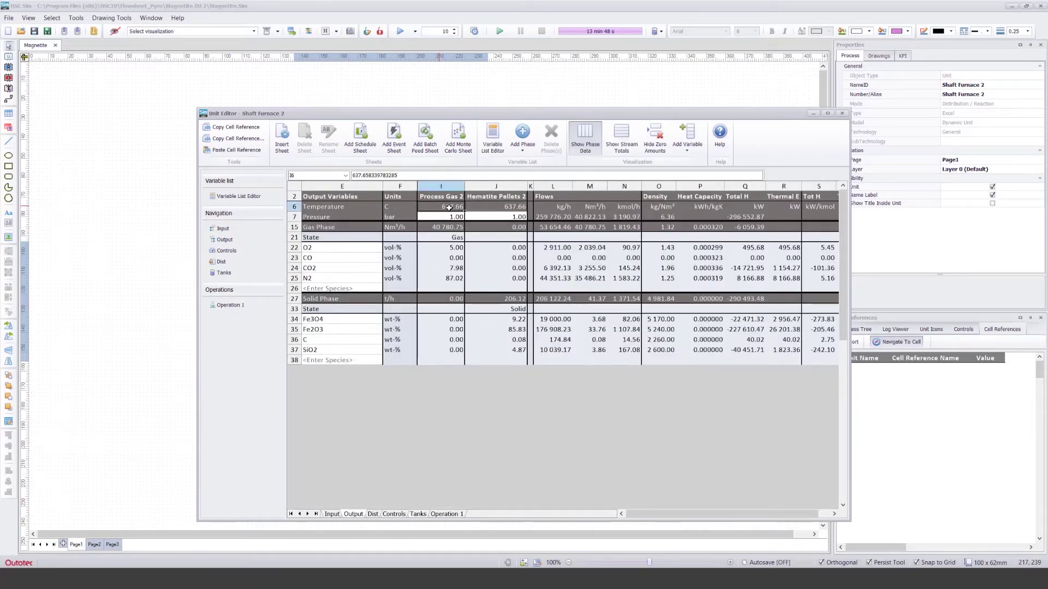
left_click_drag(442, 208, 509, 208)
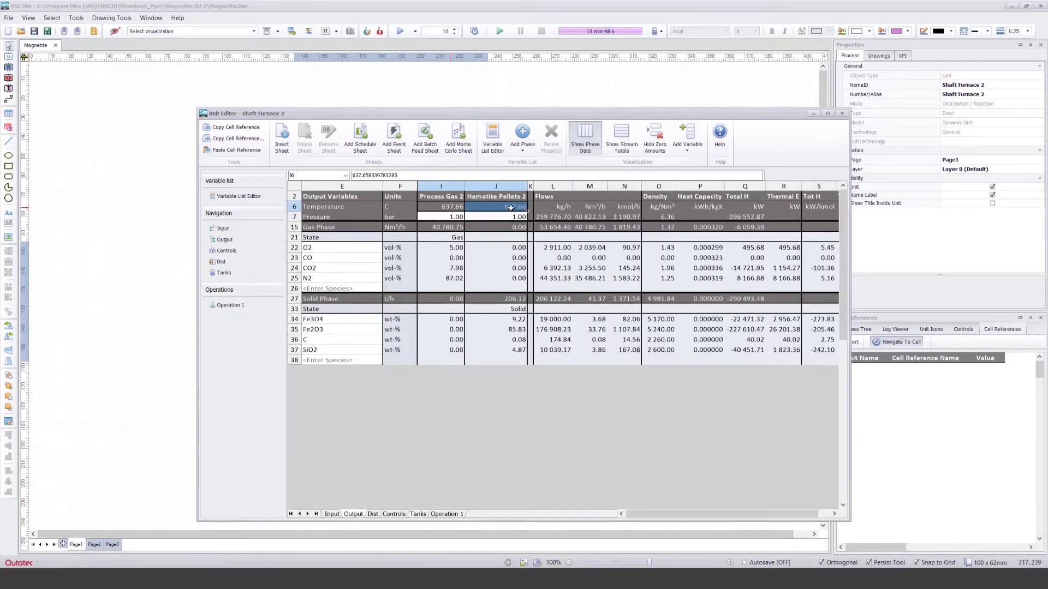
Step: Link the measured value of the Output Temperature control to the Tank 1 temperature
left_click(394, 514)
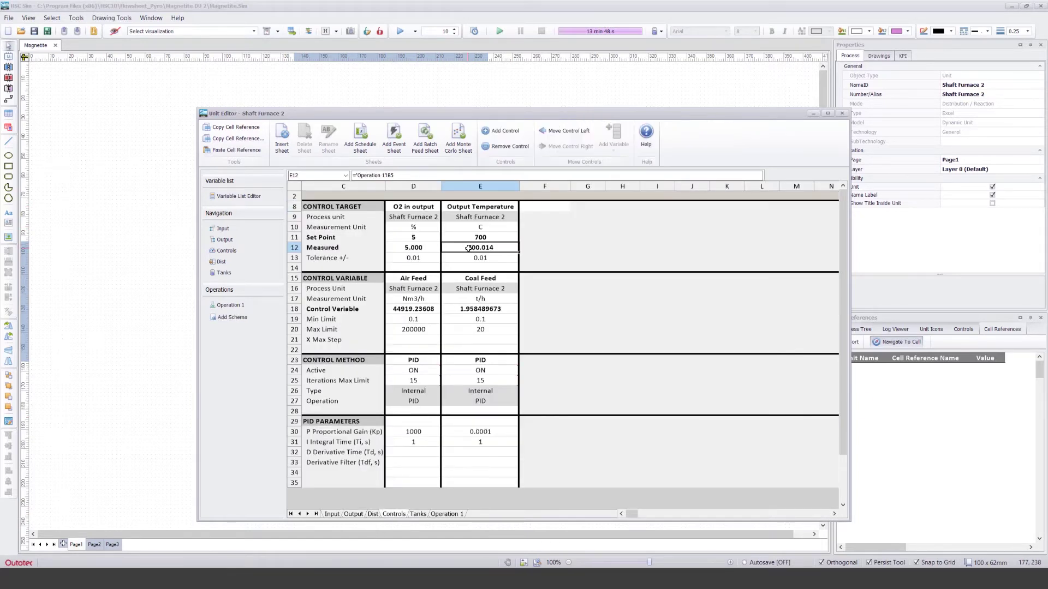
type("=")
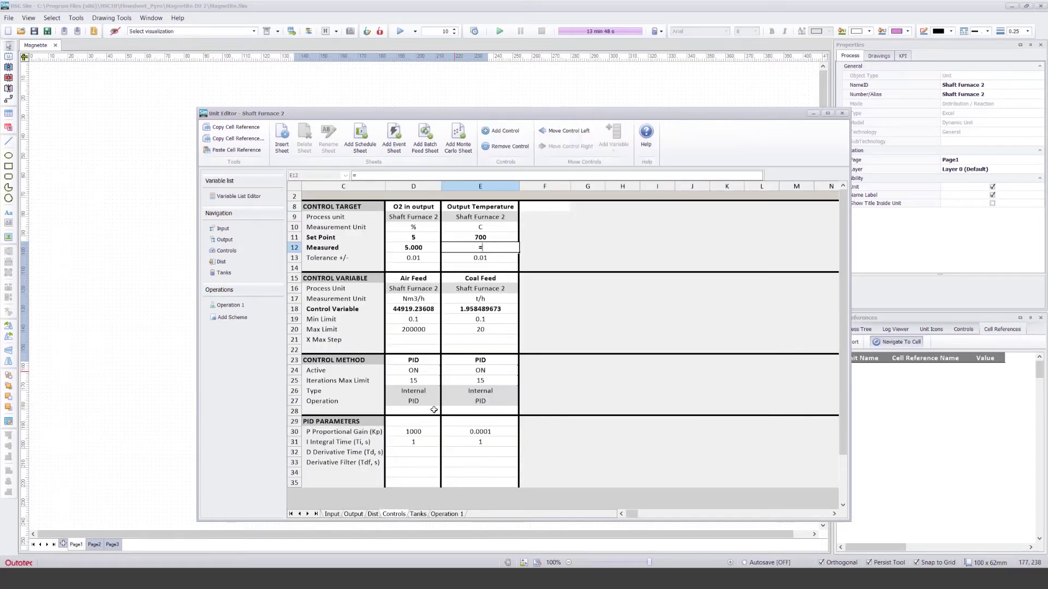
left_click(418, 514)
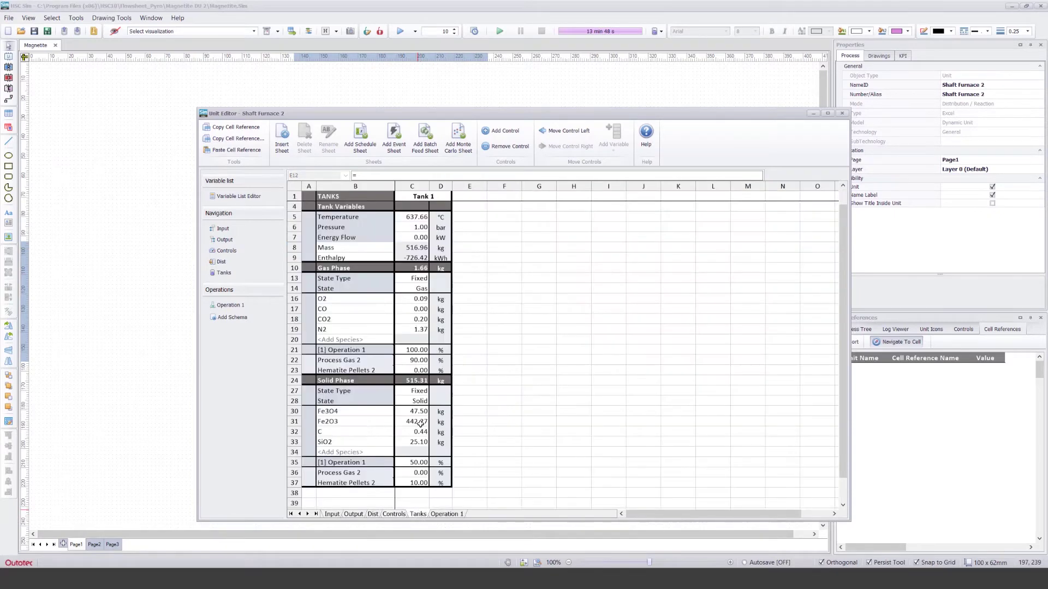
left_click(409, 219)
key("Return")
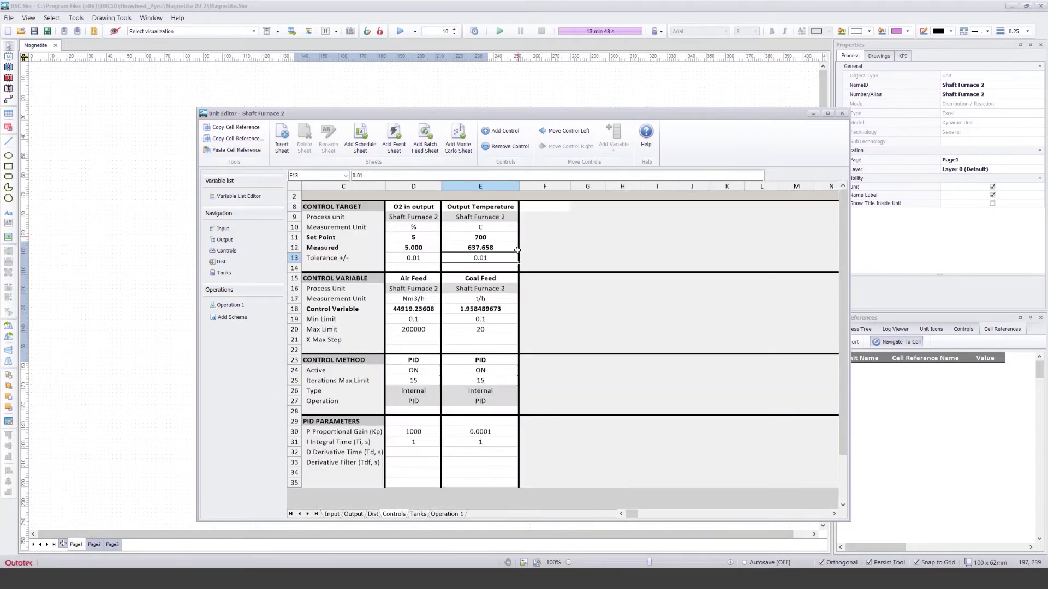
Step: Run the simulation with the relinked control and monitor the measured output temperature and the coal feed
left_click(416, 514)
left_click(517, 311)
left_click(501, 31)
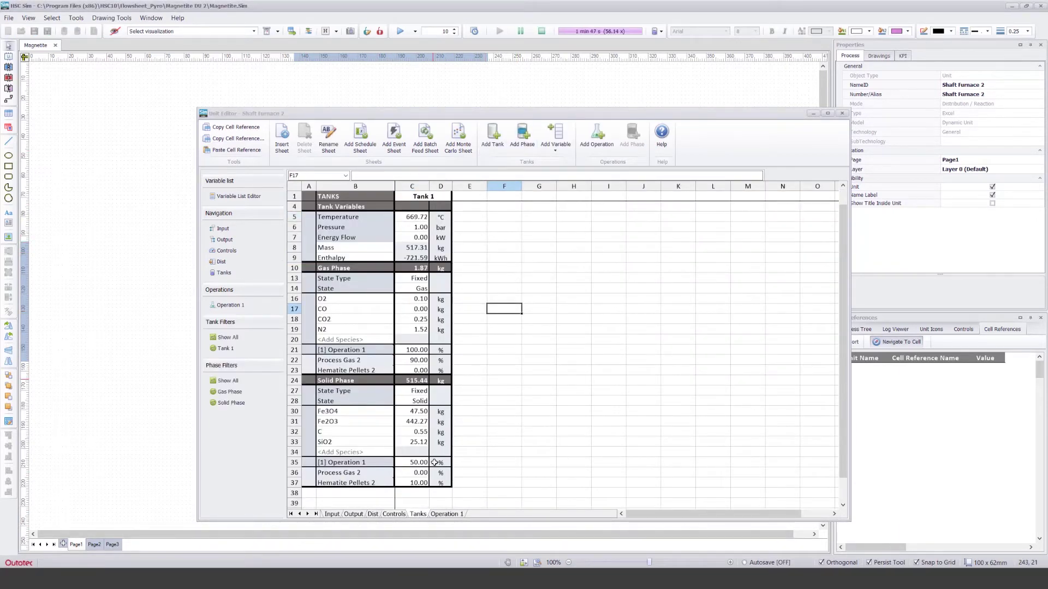
left_click(387, 514)
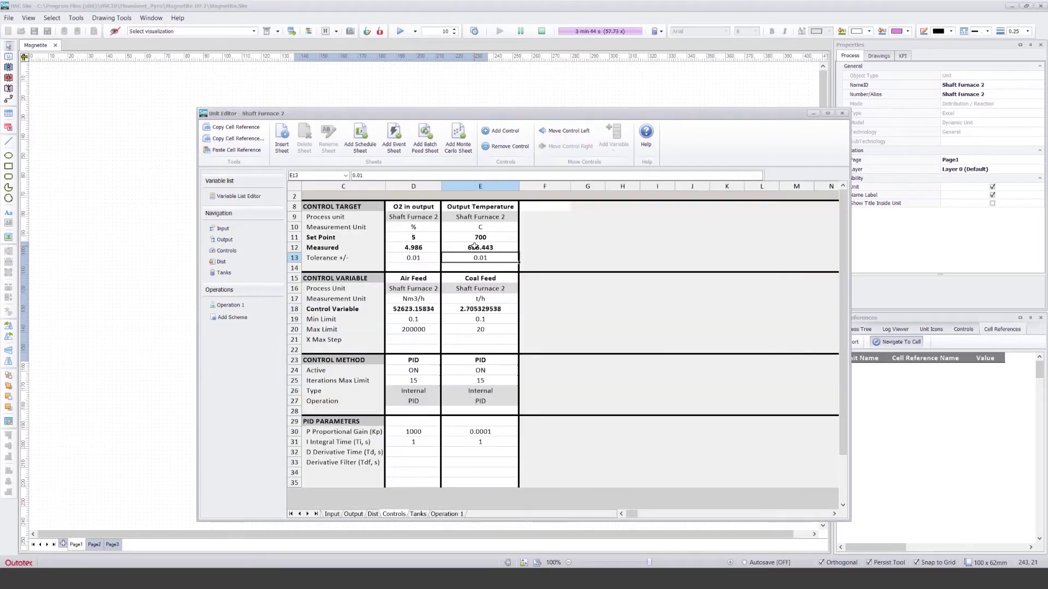
key("Up")
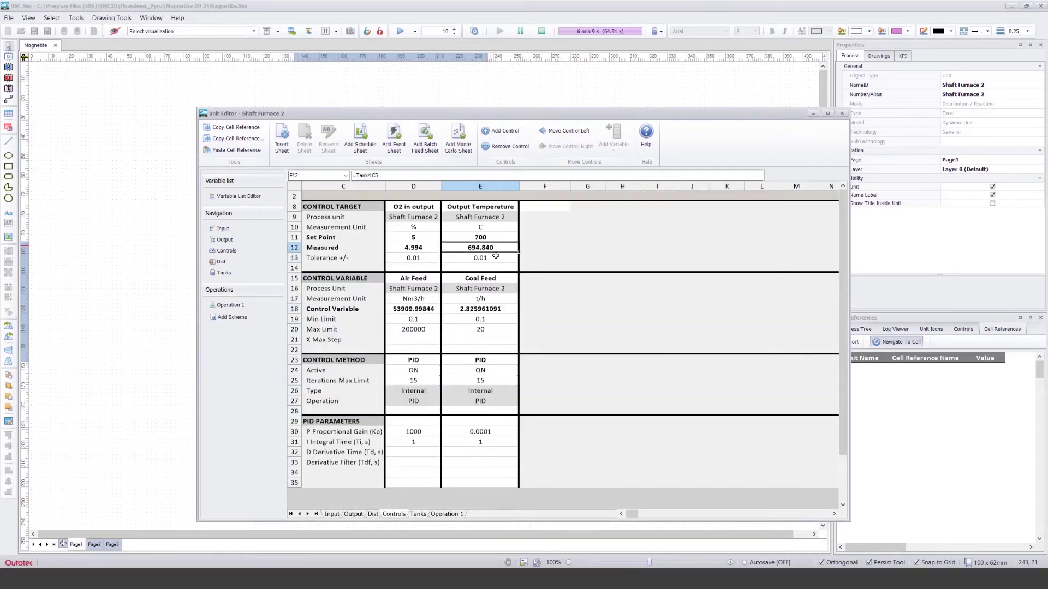
left_click(500, 307)
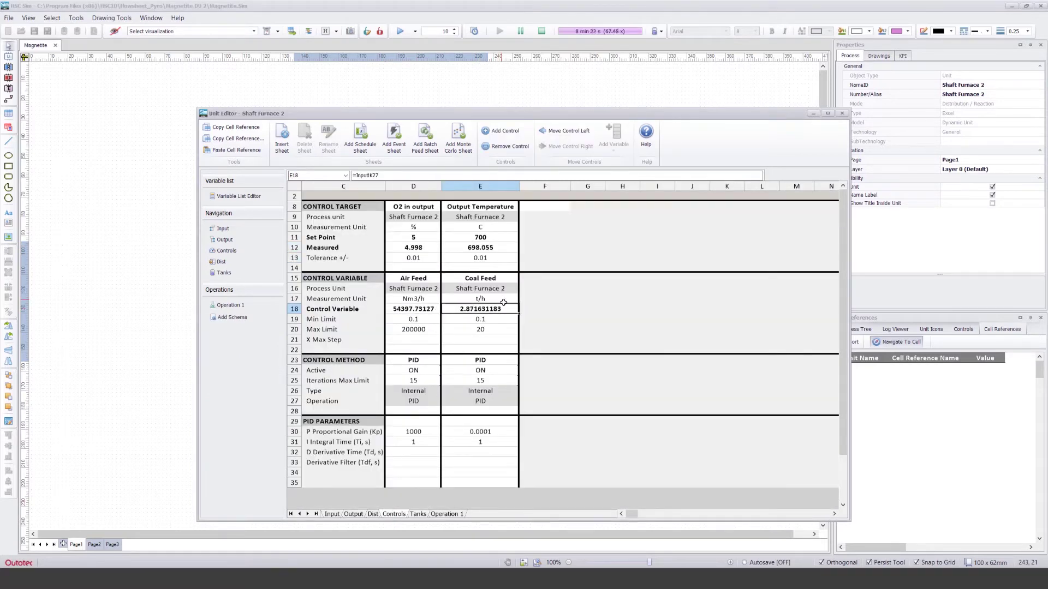
left_click(545, 278)
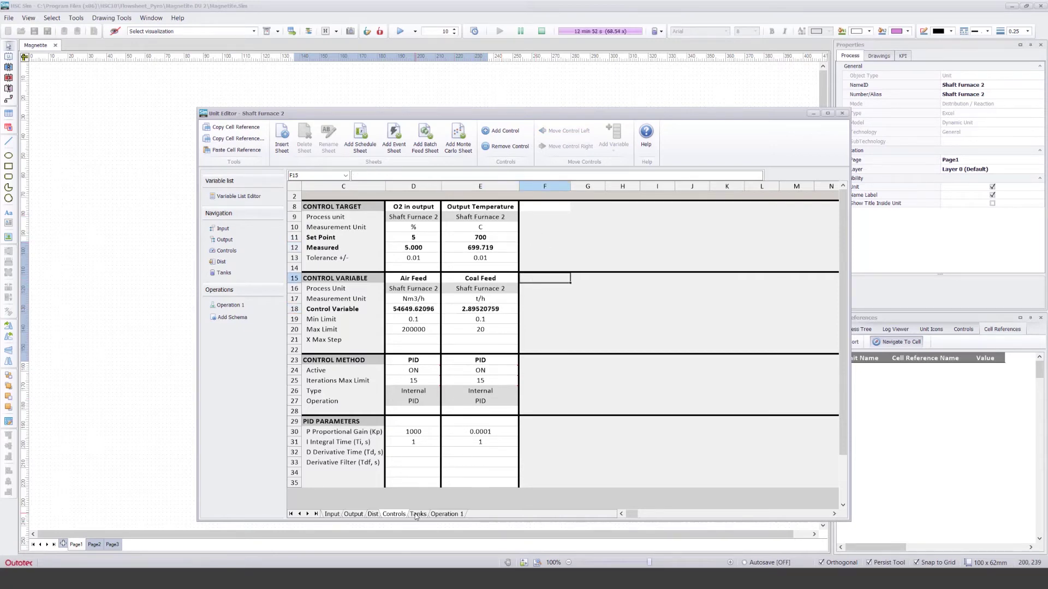
Step: Watch the Tank 1 temperature settle towards its set point, and stop the simulation
left_click(418, 514)
left_click(396, 278)
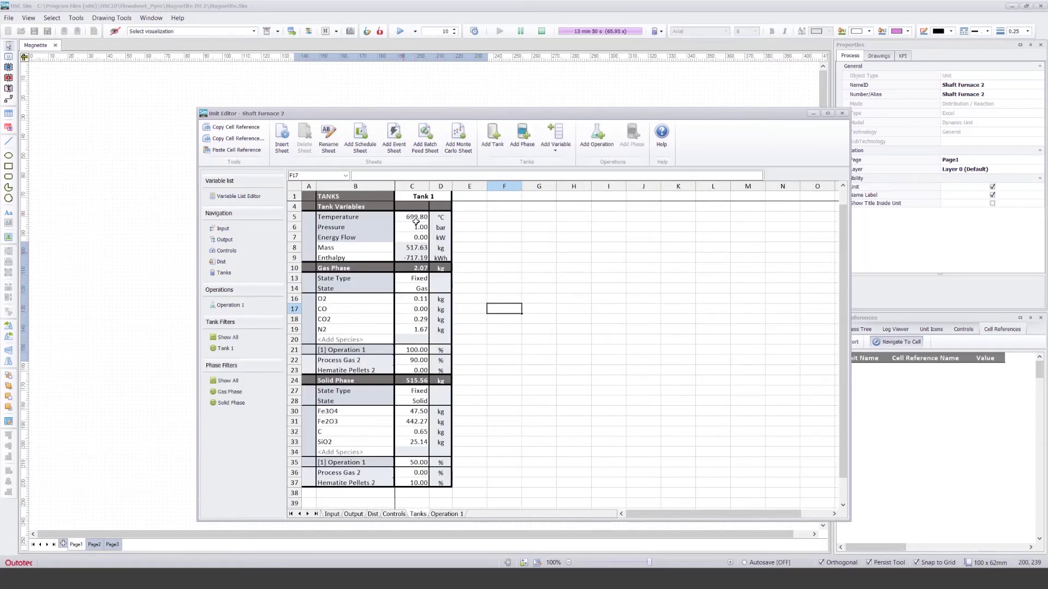
left_click(475, 331)
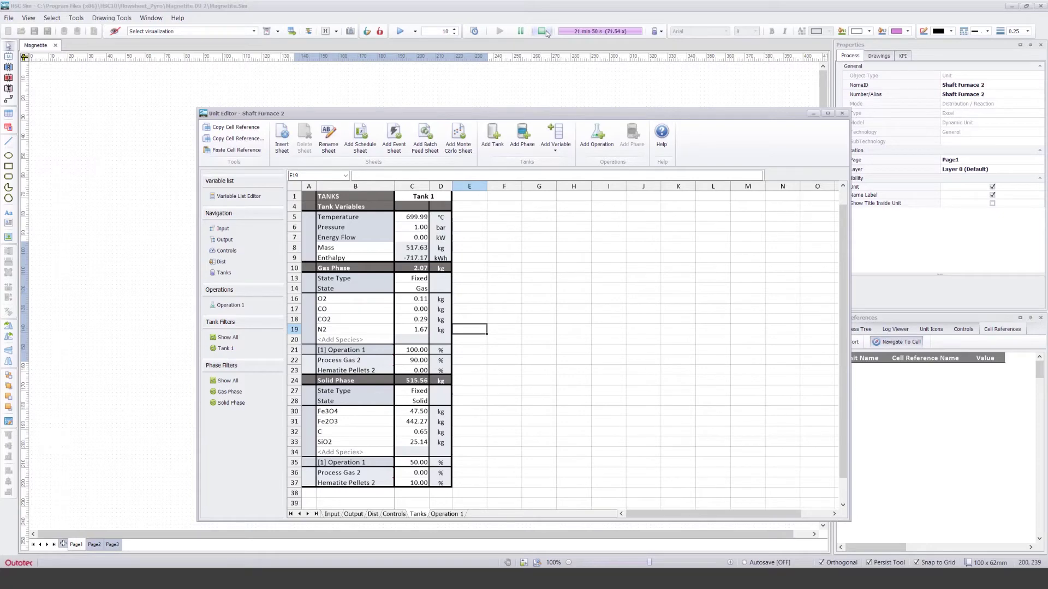
left_click(546, 33)
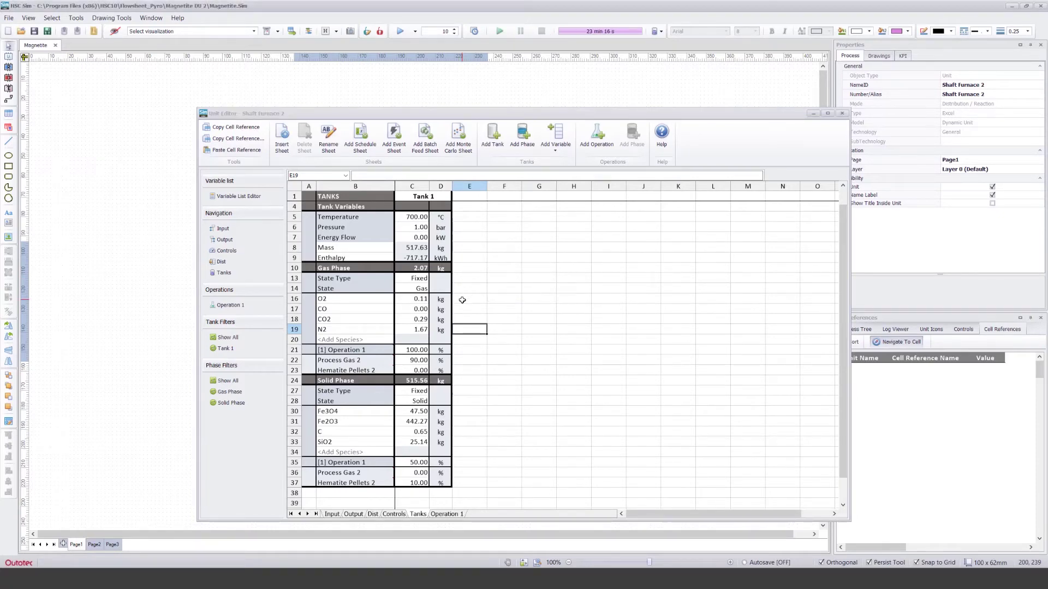
Step: Review the solid-phase shares of Tank 1 to Operation 1 and Hematite Pellets 2, and check the Operation 1 temperature
left_click(470, 381)
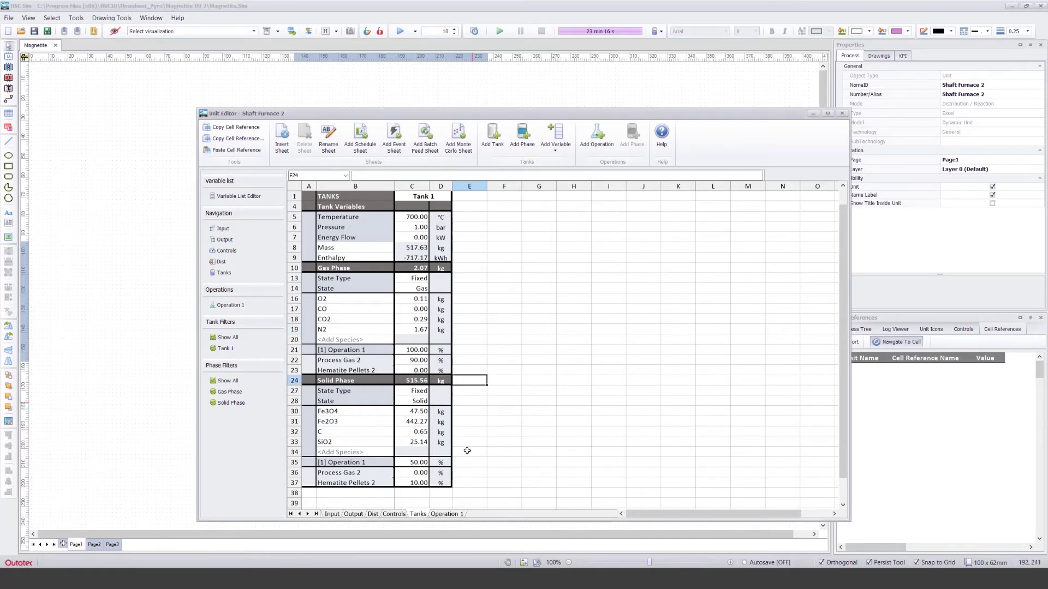
left_click(372, 465)
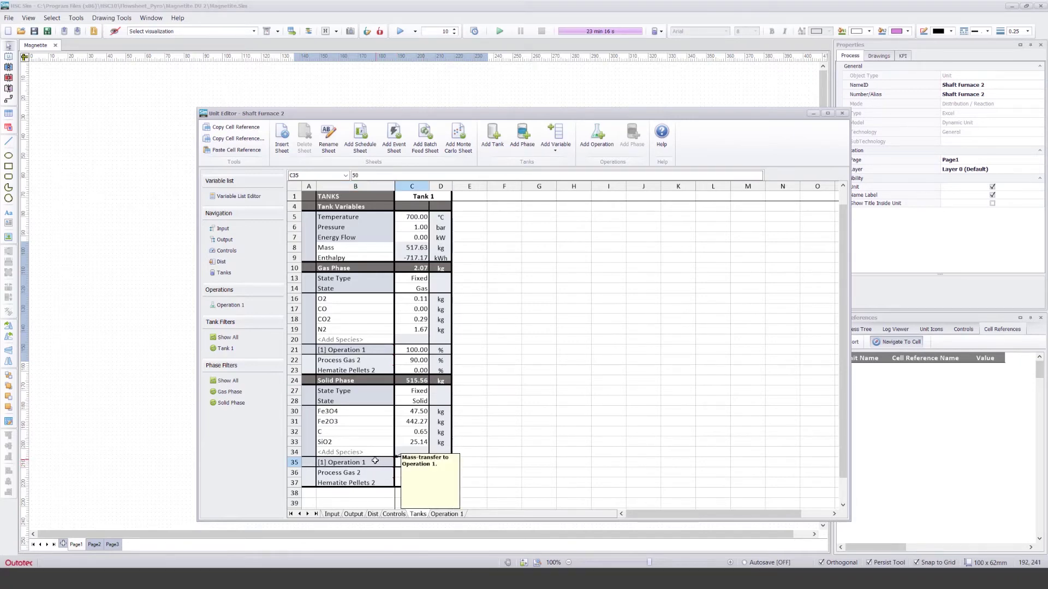
left_click(413, 463)
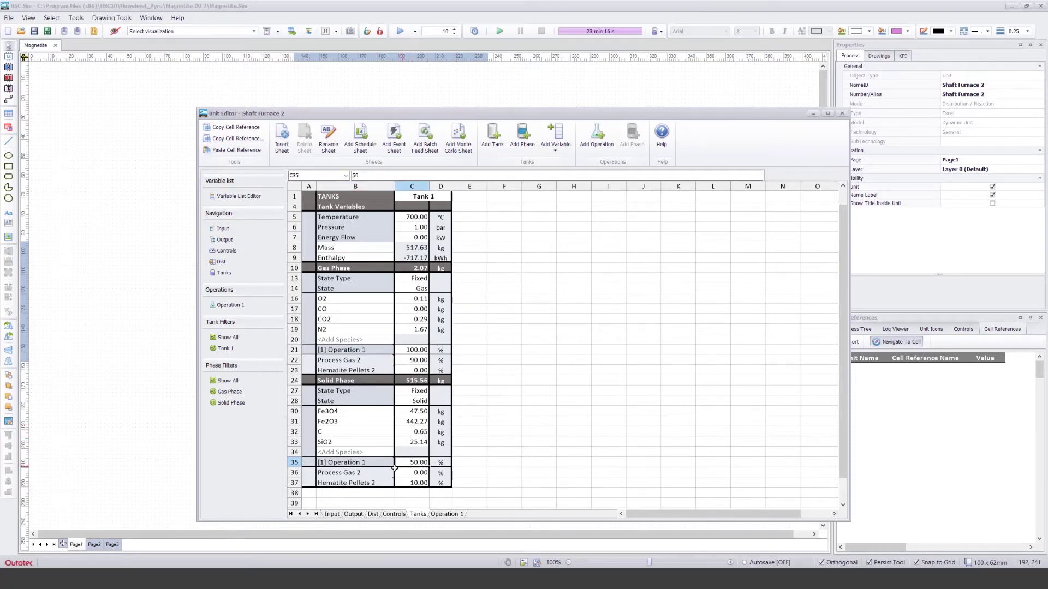
left_click(413, 479)
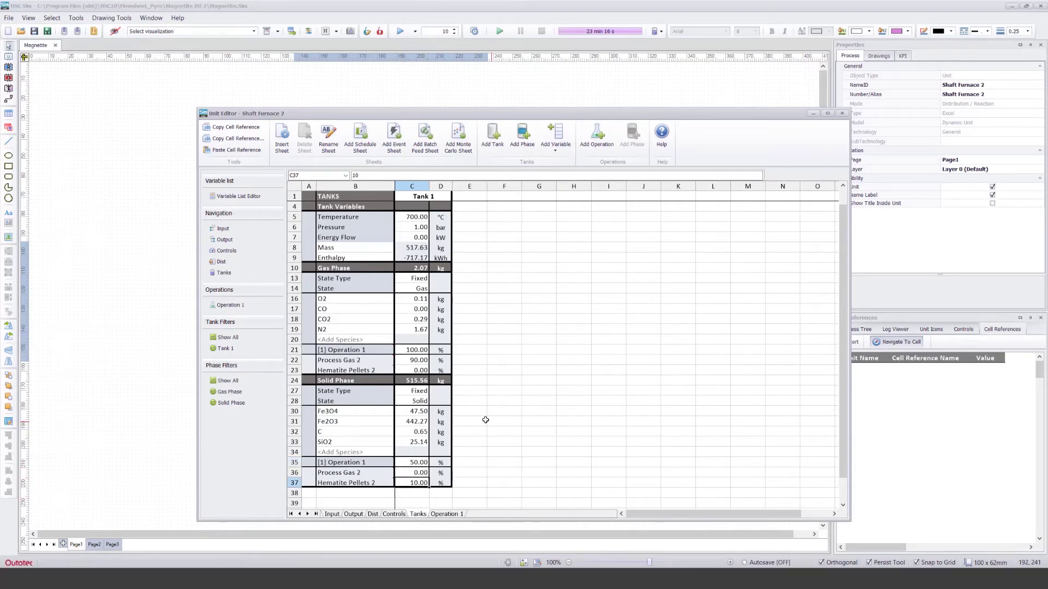
left_click(446, 515)
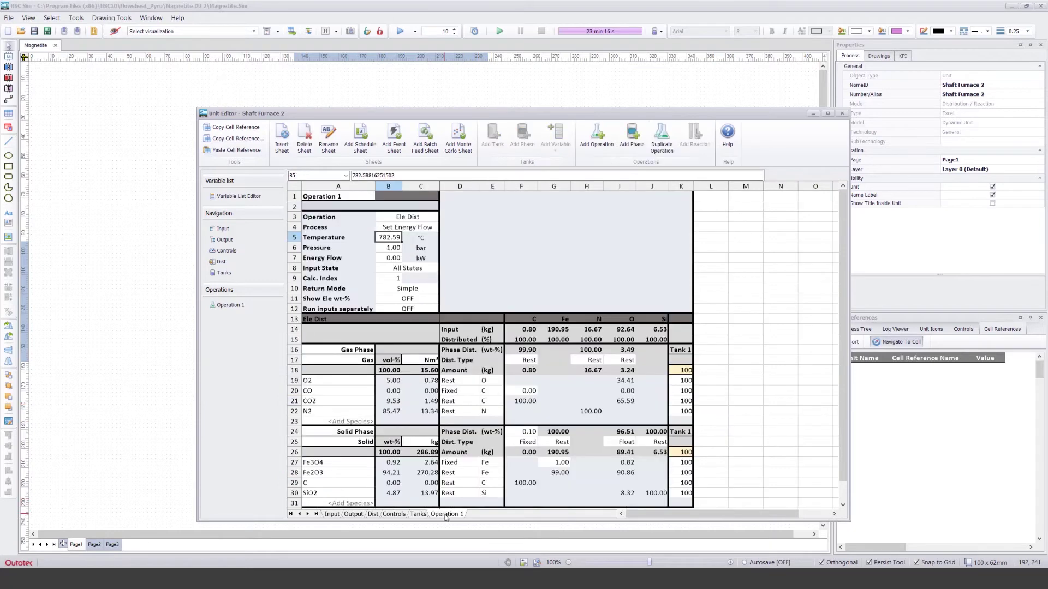
Step: Set the solid-phase share of Tank 1 to Operation 1 to 100 %
left_click(419, 514)
left_click(424, 463)
type("100")
key("Return")
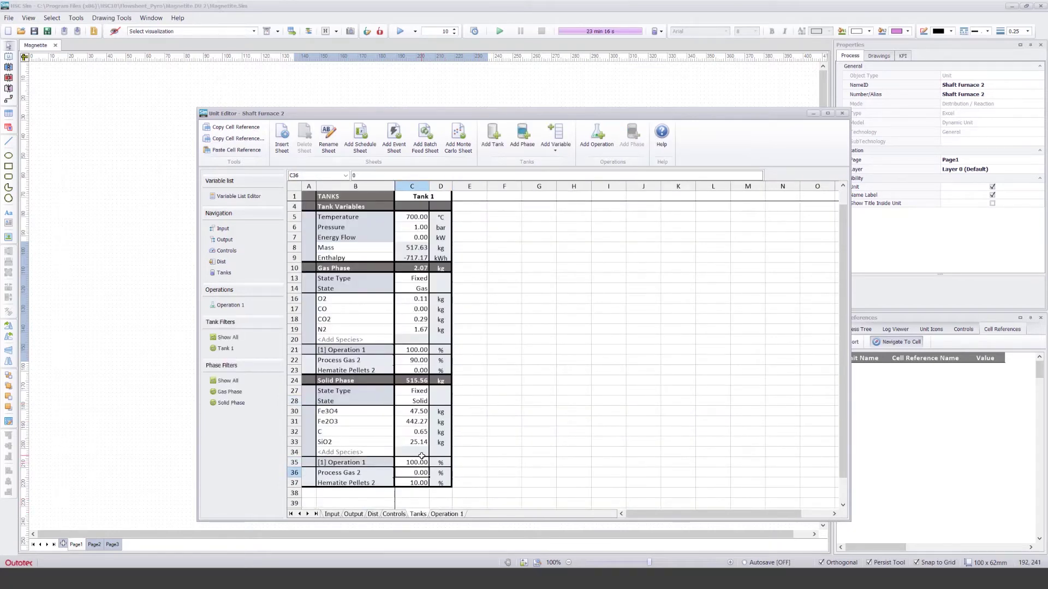
Step: Run the simulation with the full solid share and monitor the solid species amounts in Tank 1
left_click(461, 433)
left_click_drag(414, 410, 413, 444)
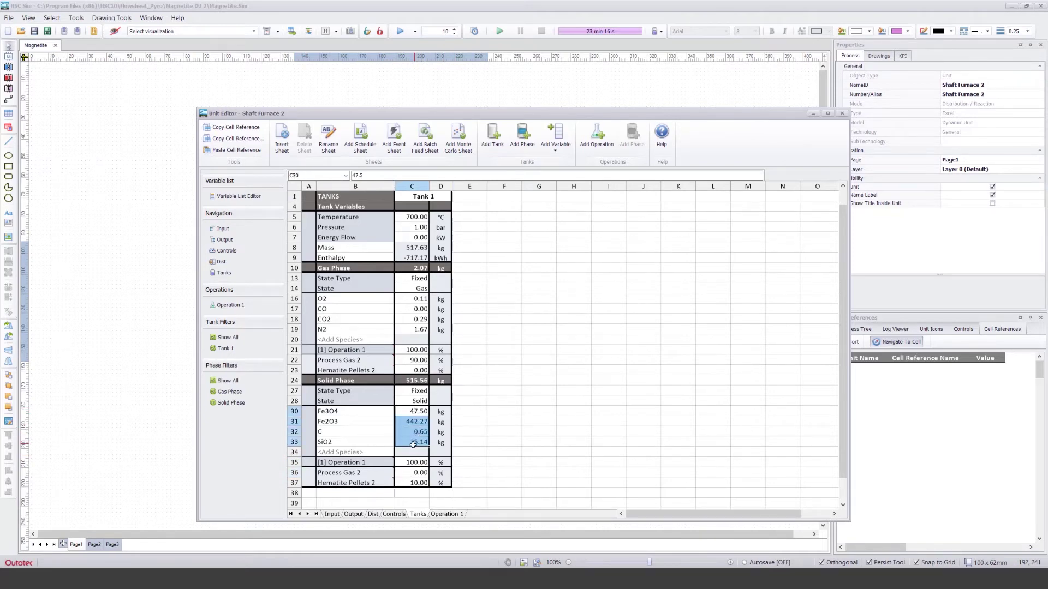
left_click(480, 400)
left_click(499, 31)
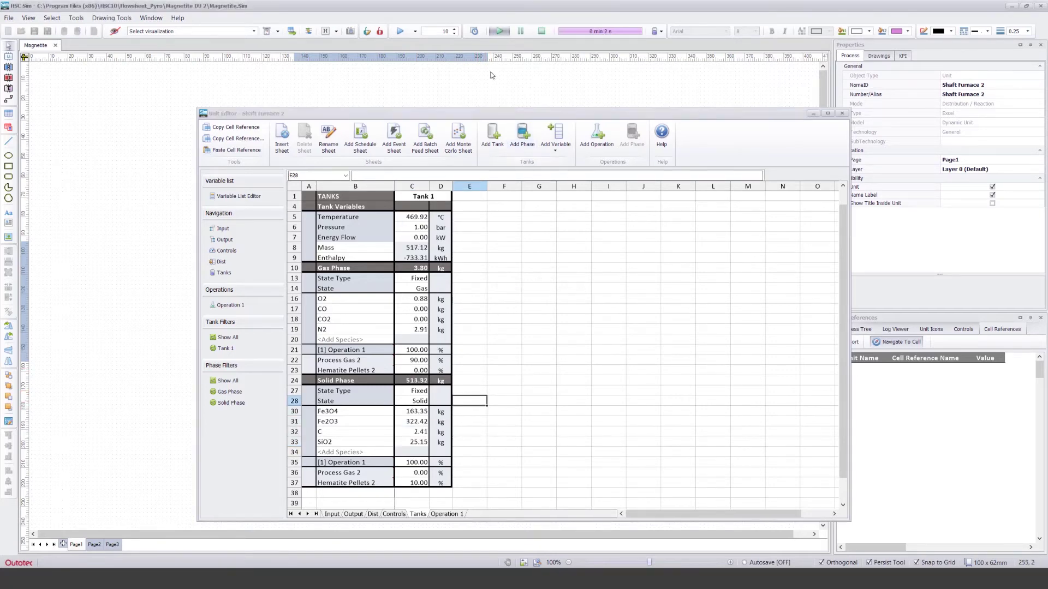
left_click(419, 412)
key("Down")
left_click(419, 412)
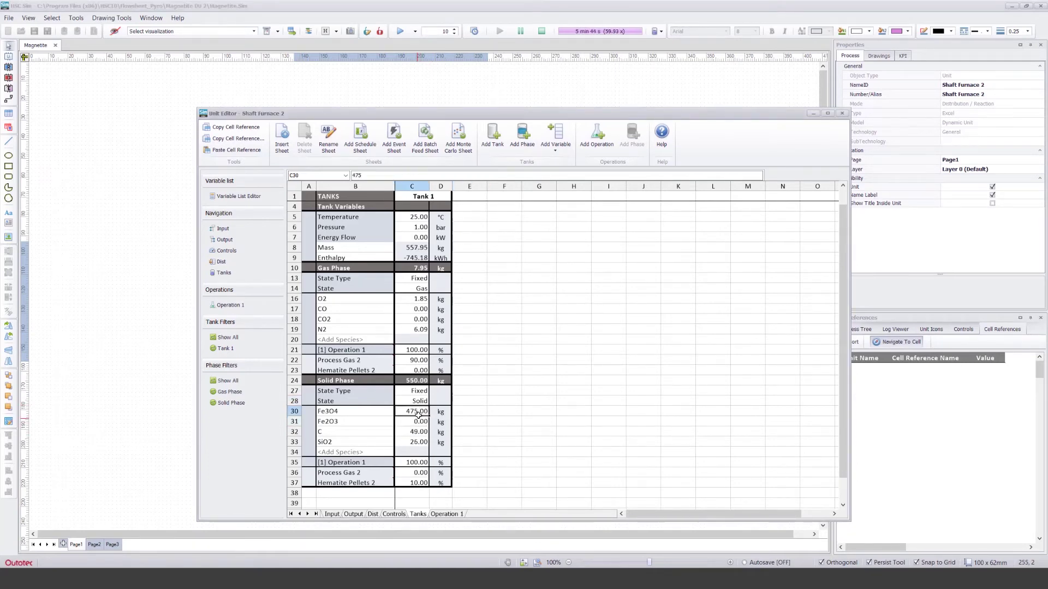
left_click(415, 423)
Step: Check the O2 vol-% in the gas phase of Operation 1, and return to the Tank 1 values
left_click(447, 514)
left_click(388, 382)
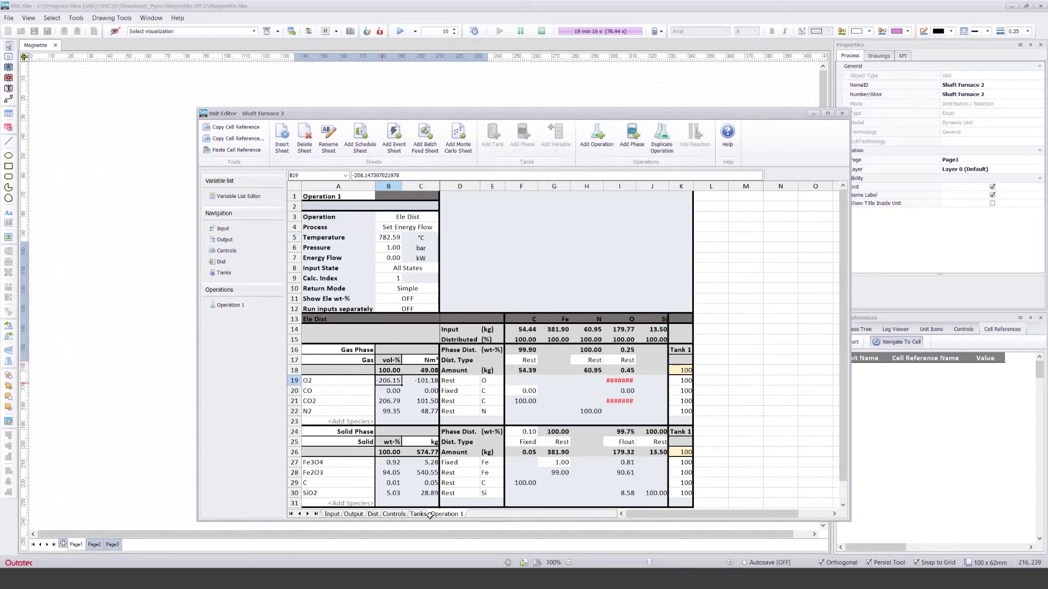
left_click(419, 515)
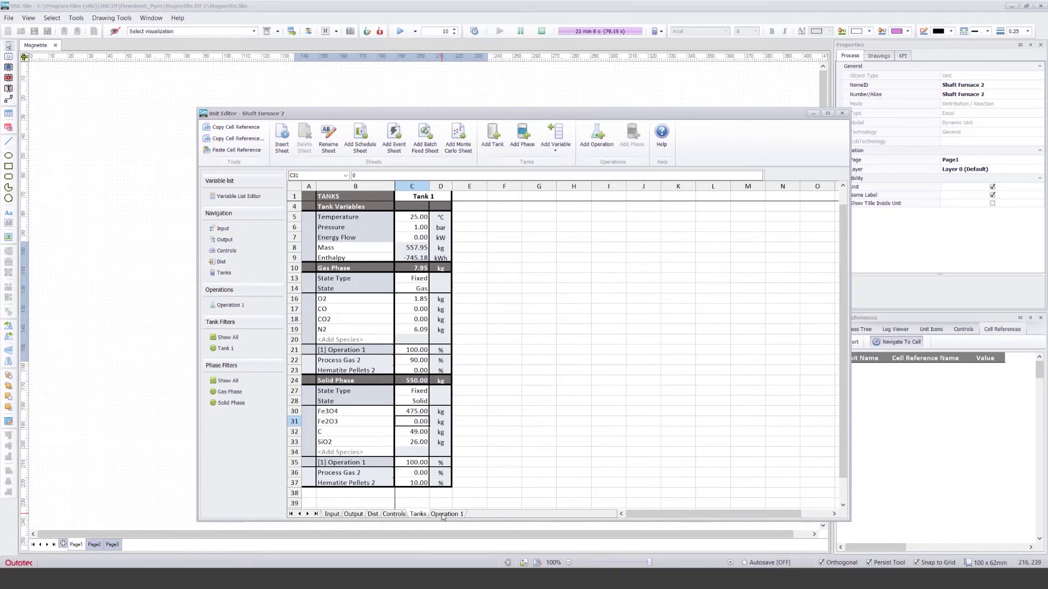
left_click(471, 394)
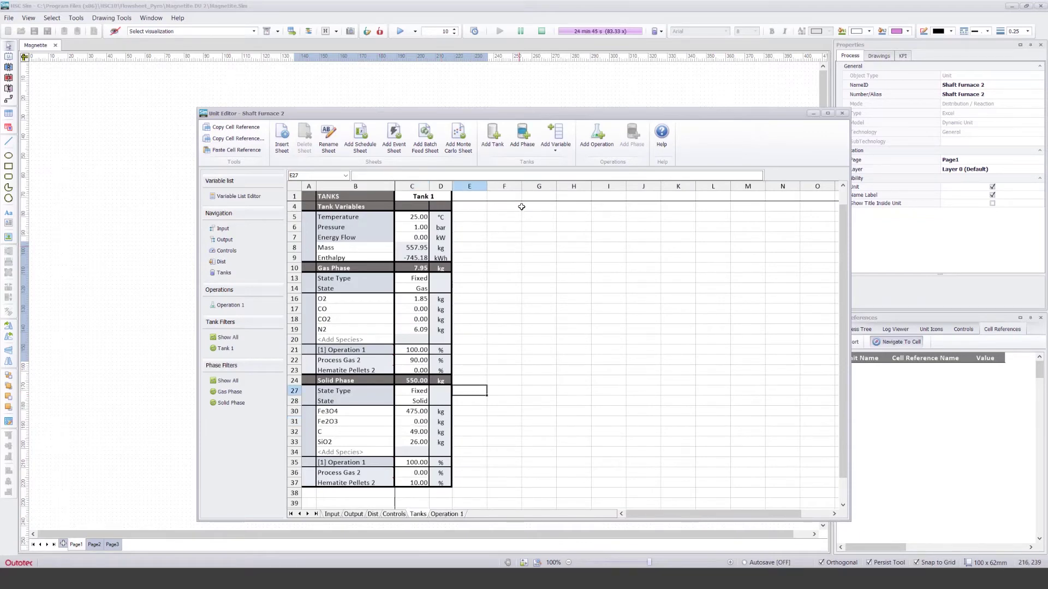
Step: Set the solid-phase share of Tank 1 to Operation 1 to 50 %, and stop the simulation
left_click(419, 463)
type("50")
key("Return")
left_click(541, 32)
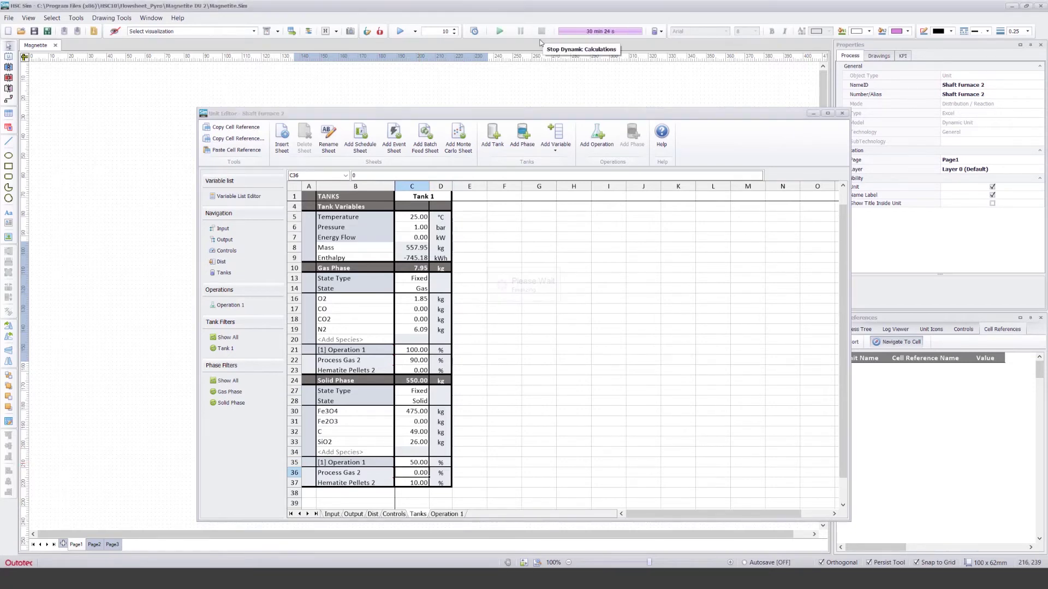
Step: Empty all tanks in every unit, and restart the dynamic simulation
left_click(657, 32)
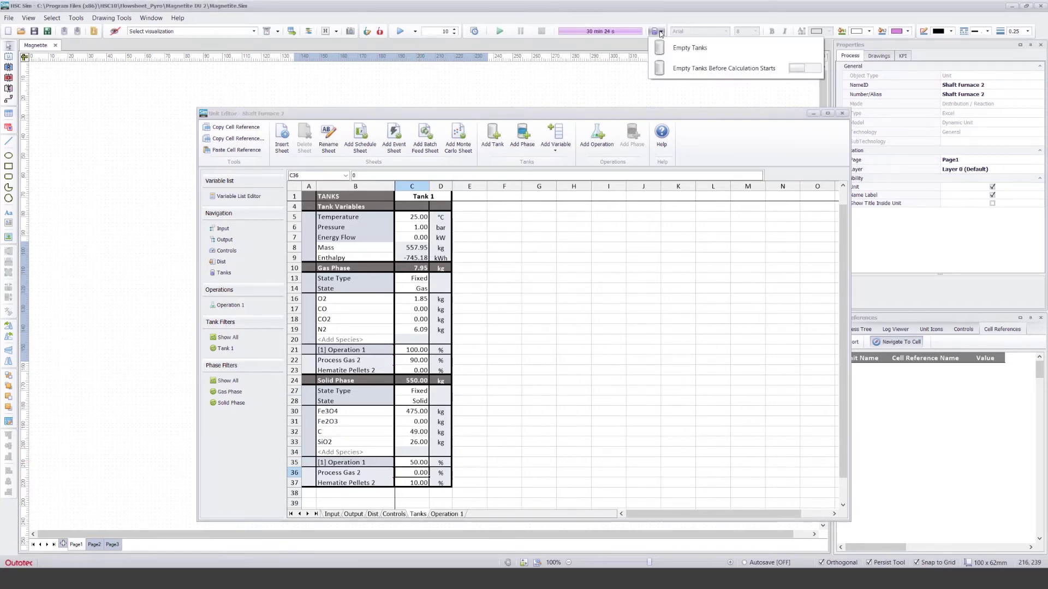
left_click(684, 49)
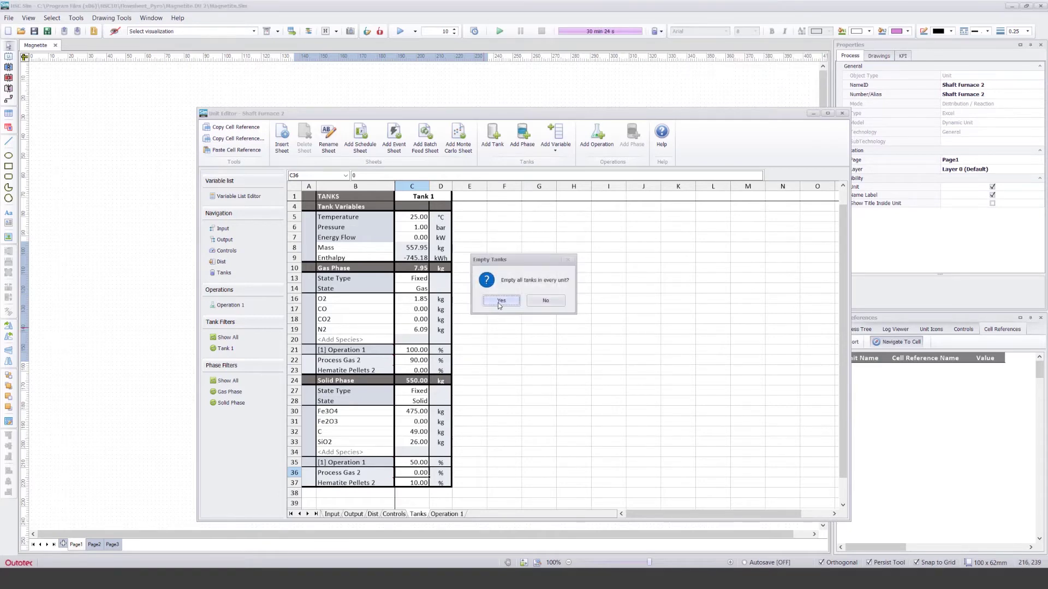
left_click(524, 301)
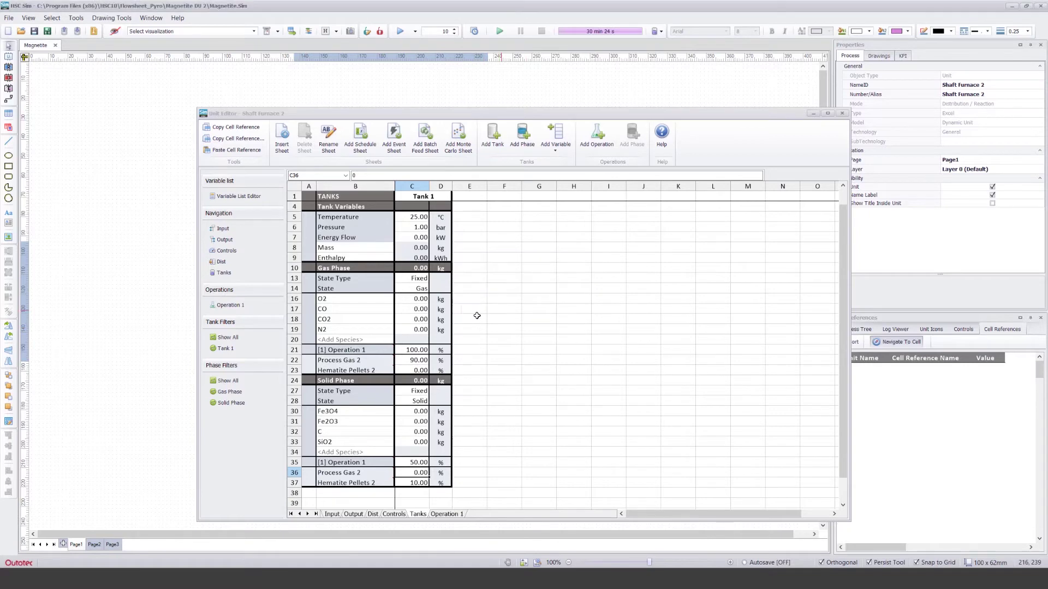
left_click(469, 318)
left_click(500, 31)
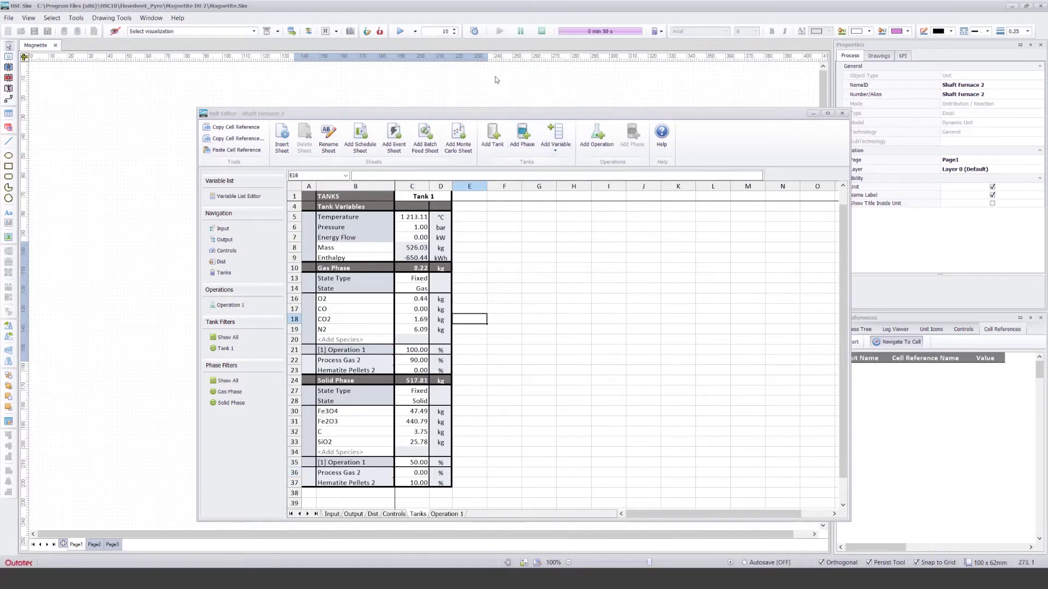
Step: Monitor the Tank 1 solid amounts, the measured control values and the O2 content of Operation 1 during the run
left_click(417, 413)
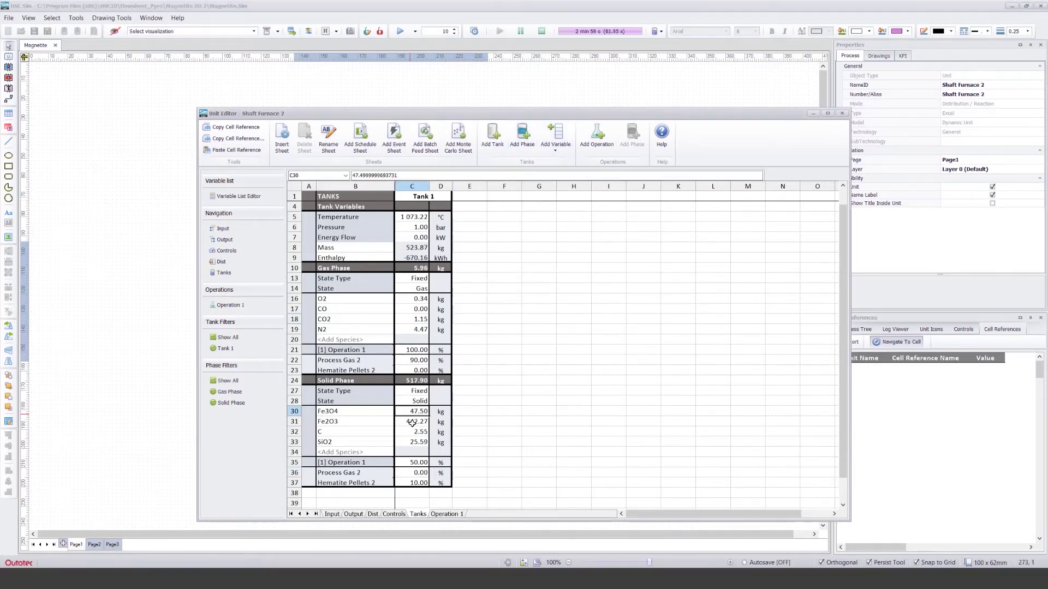
left_click(463, 412)
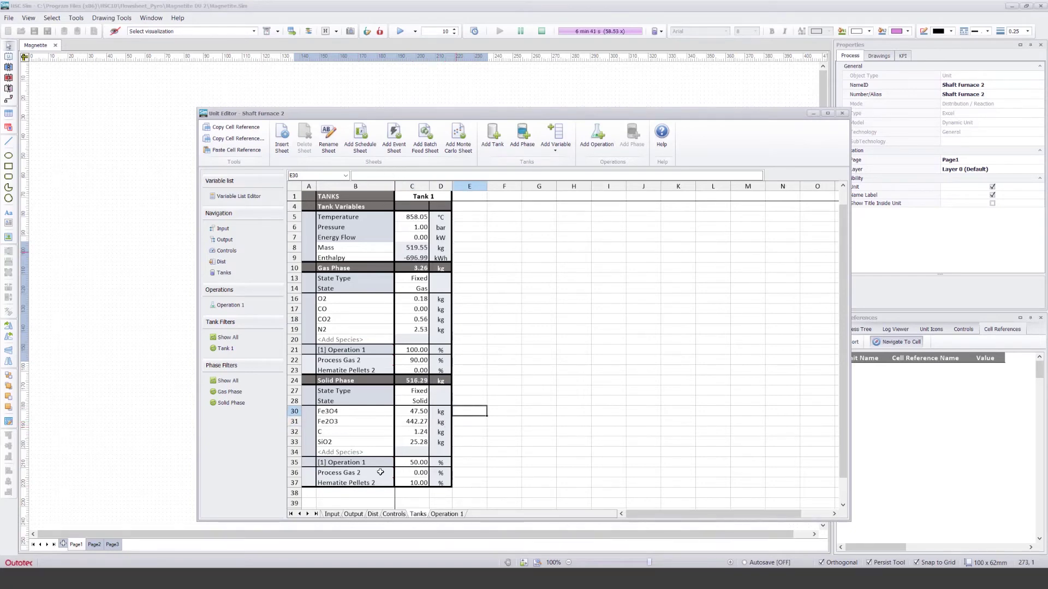
left_click(394, 515)
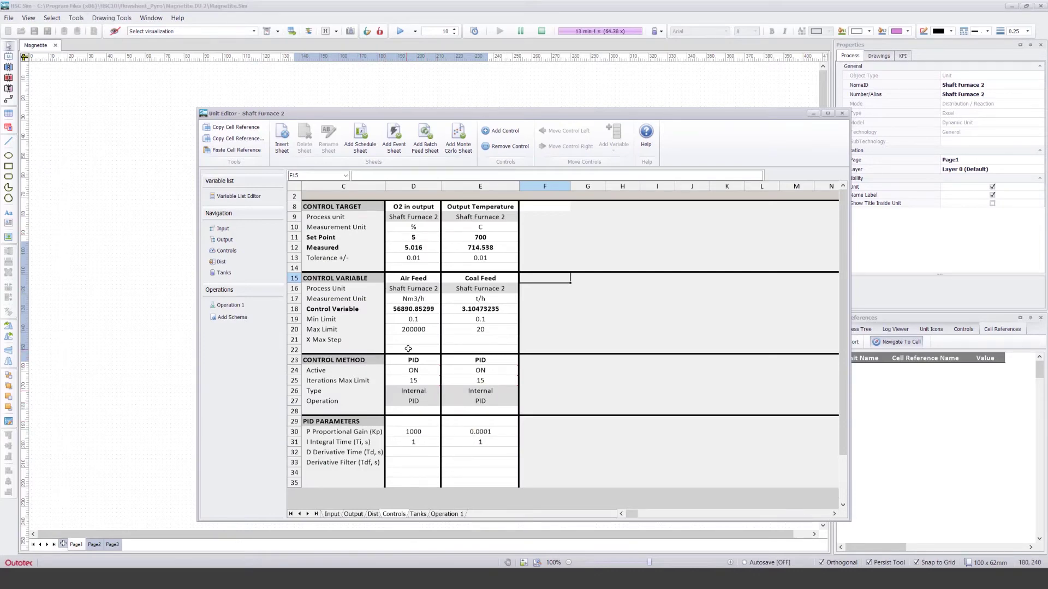
left_click(419, 514)
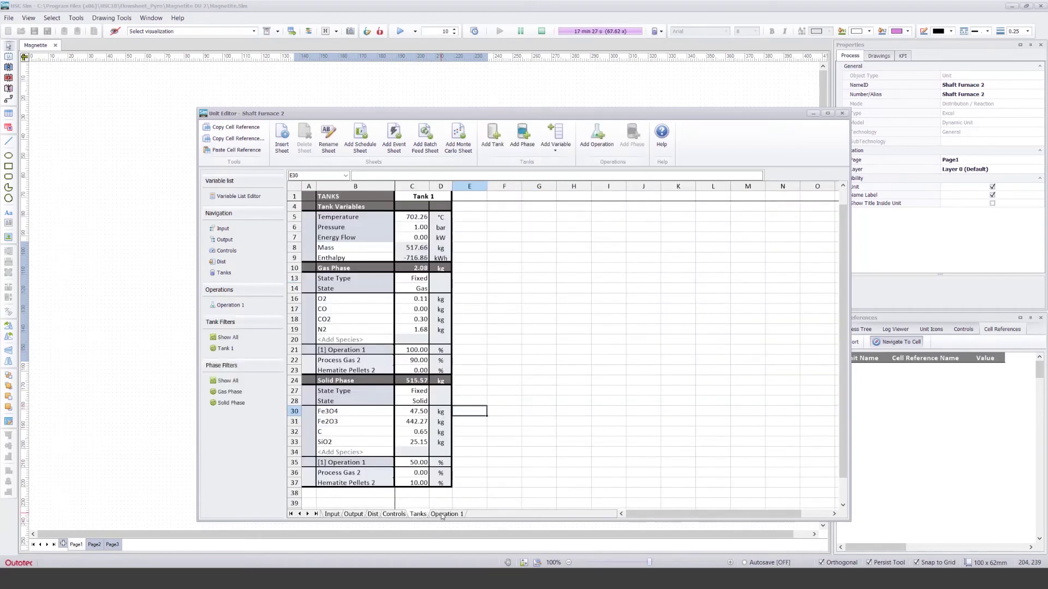
left_click(407, 419)
left_click(468, 441)
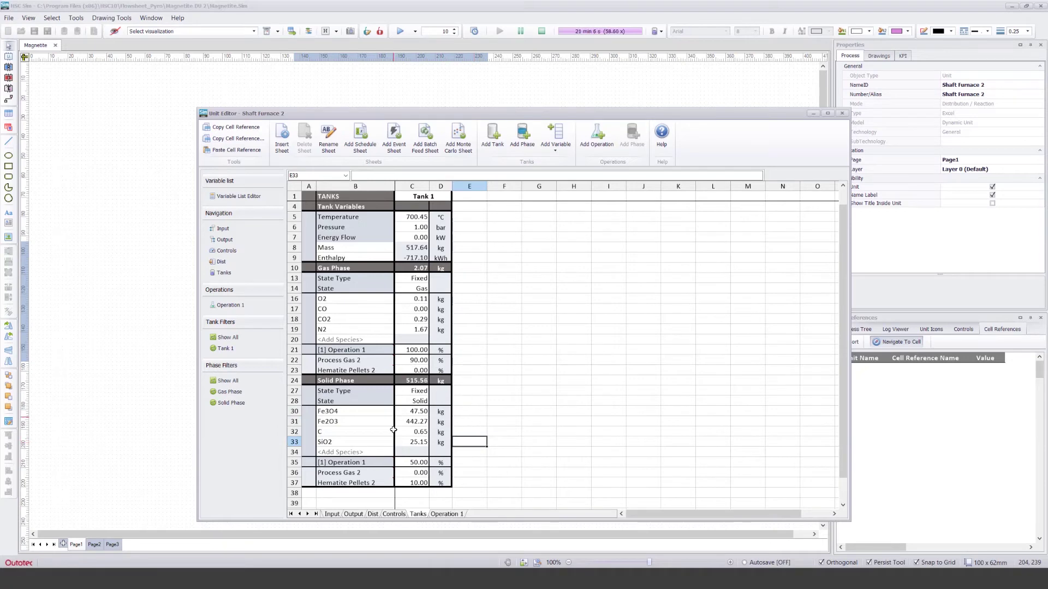
left_click(446, 514)
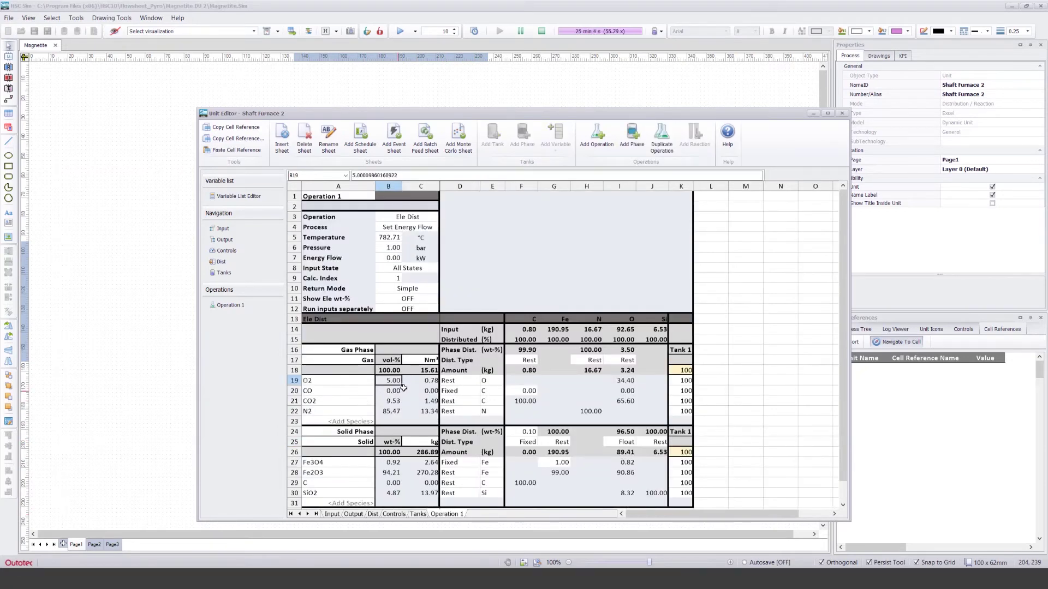
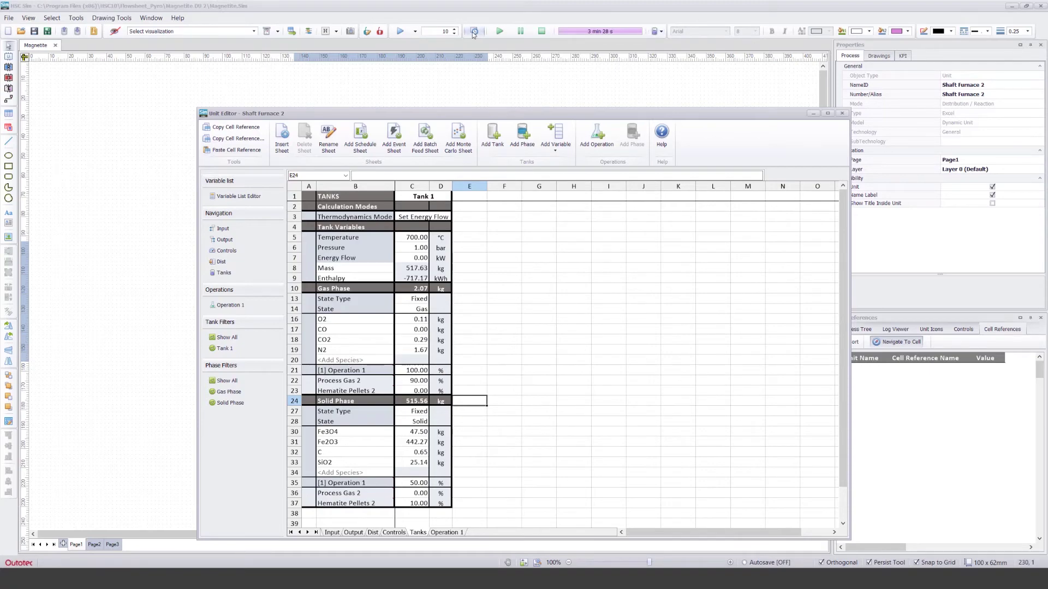
Step: Open the Dynamic dialog over the unit editor and add a data sheet to it
left_click(473, 31)
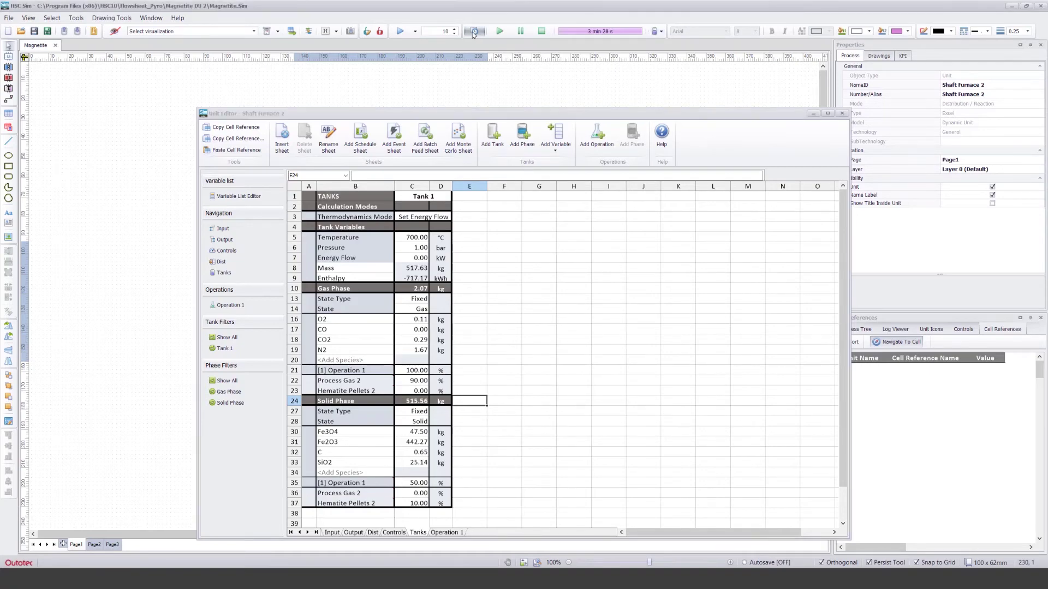
left_click_drag(466, 118, 442, 70)
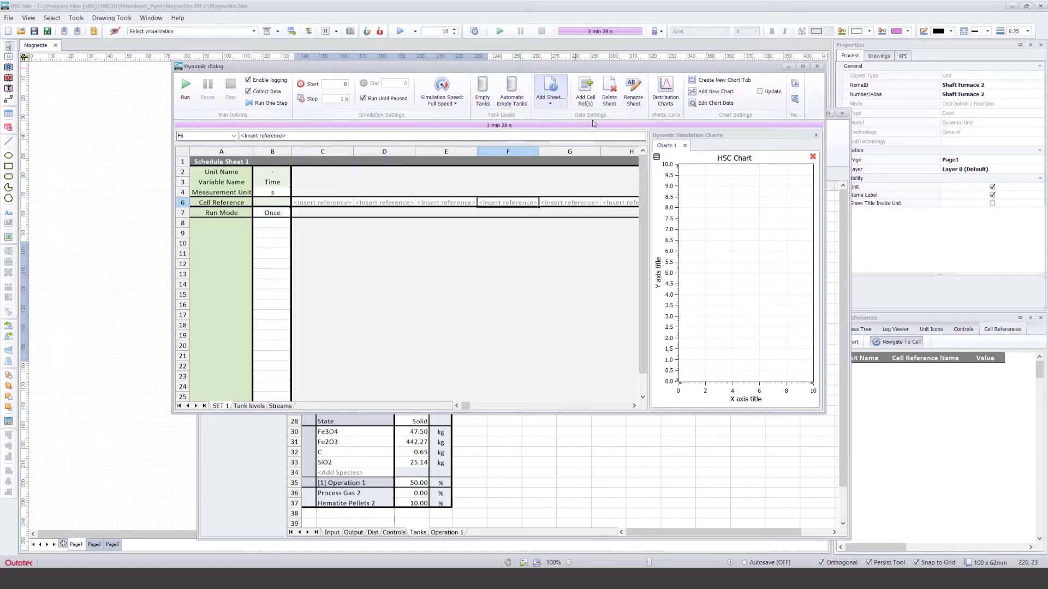
left_click(548, 91)
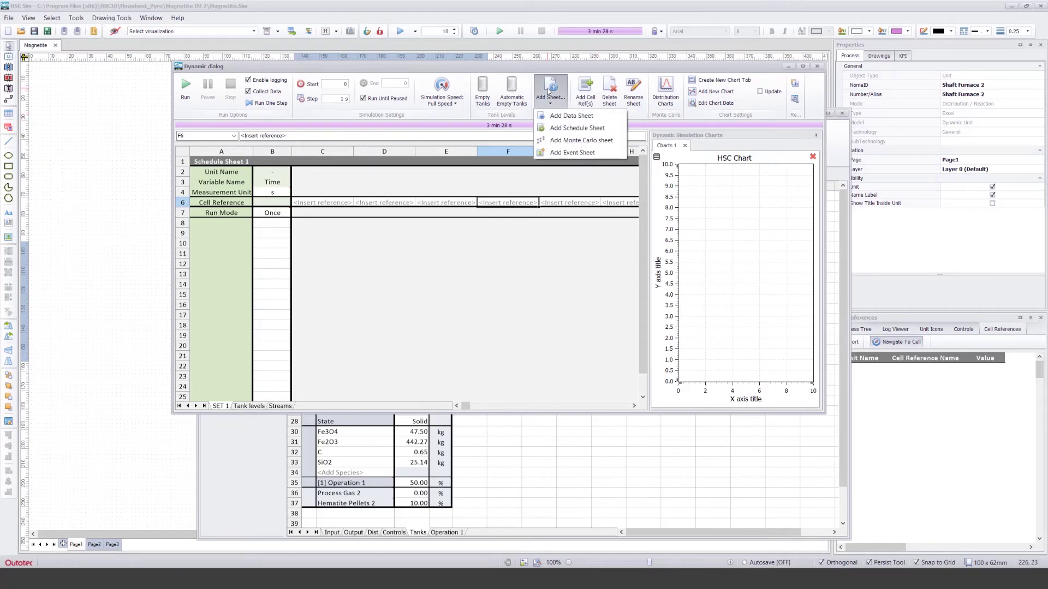
left_click(557, 117)
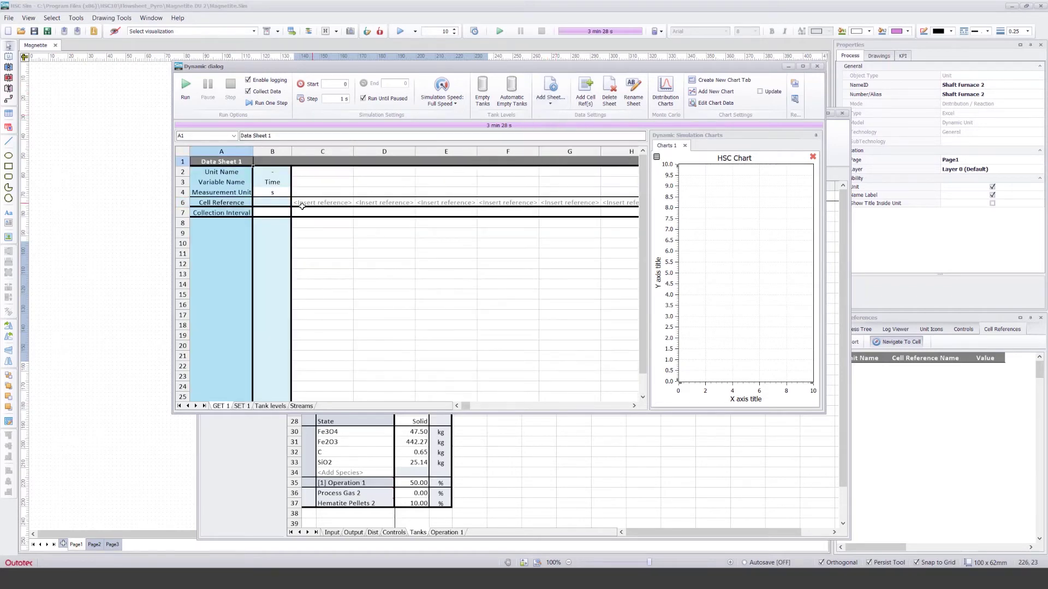
left_click(325, 225)
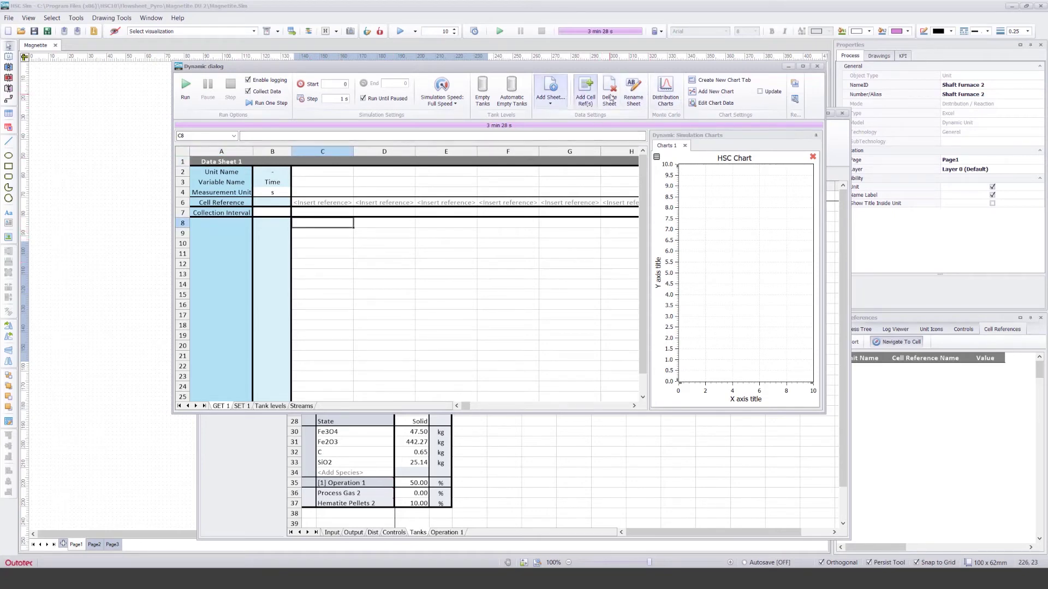
Step: Review the sheet types available for adding, and widen the Dynamic dialog to show its full set of tools
left_click(550, 93)
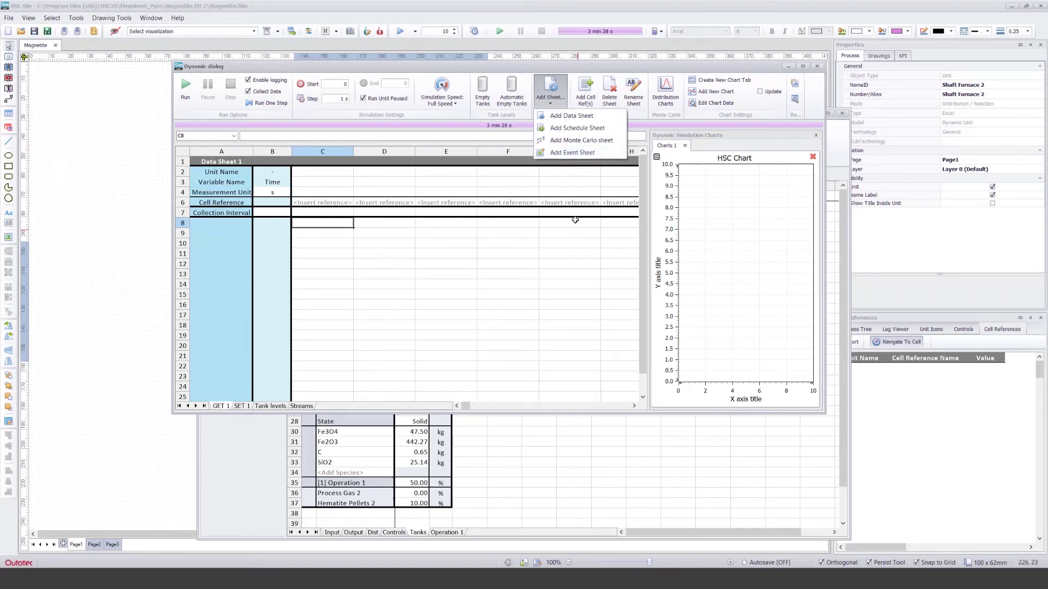
left_click(573, 202)
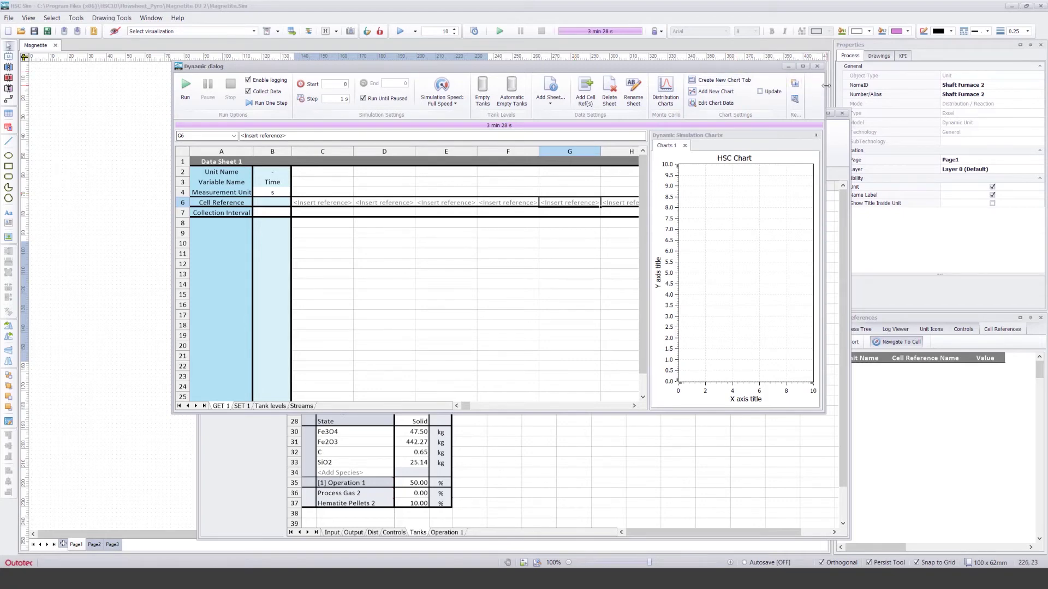
left_click_drag(825, 85, 878, 87)
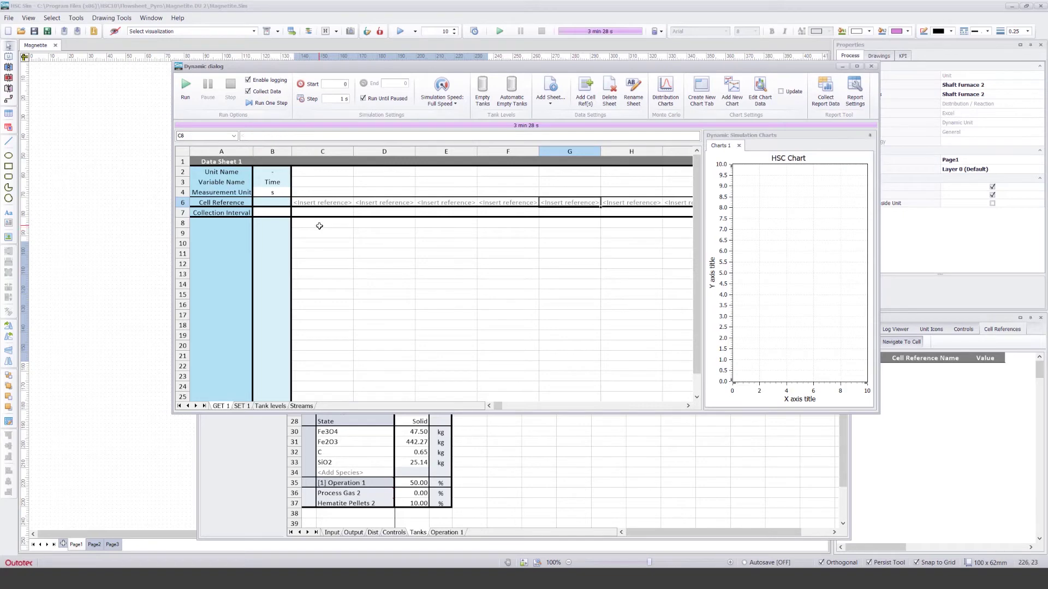
left_click(320, 226)
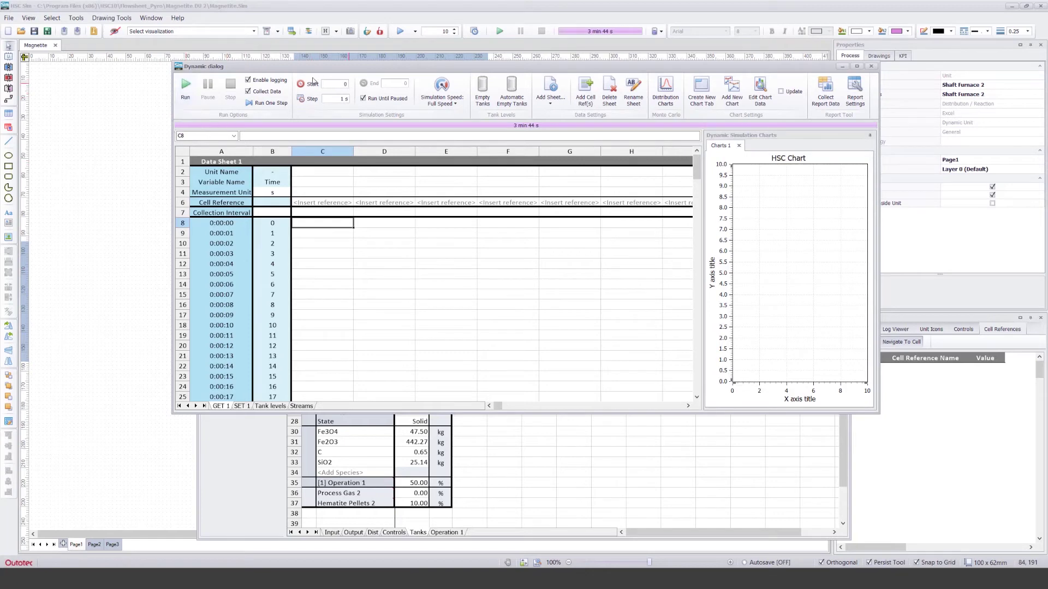
Step: Run the simulation from the Dynamic dialog, pause and resume it, and stop it
left_click(187, 91)
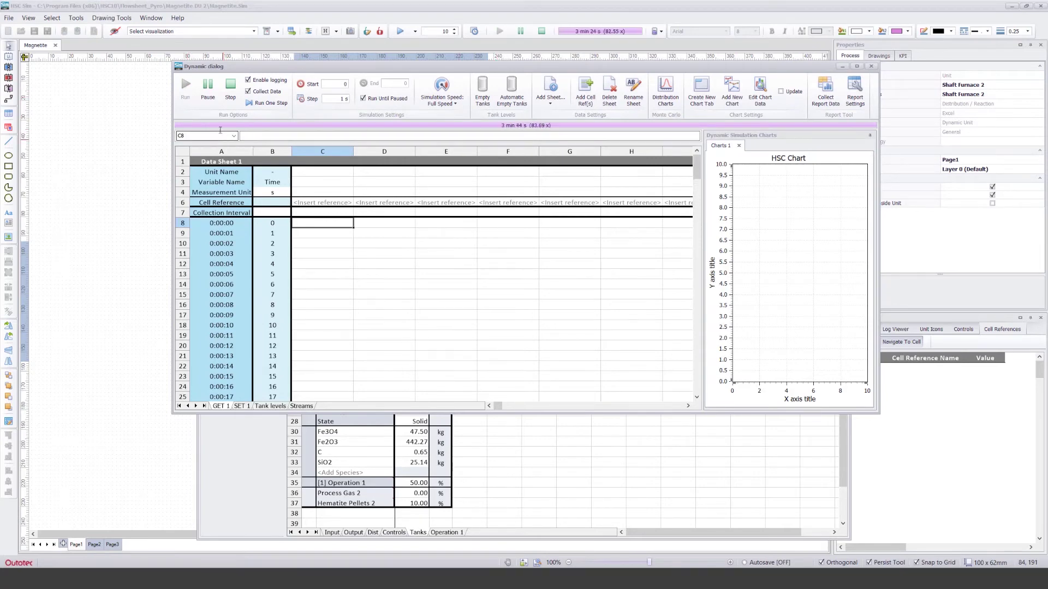
left_click(207, 87)
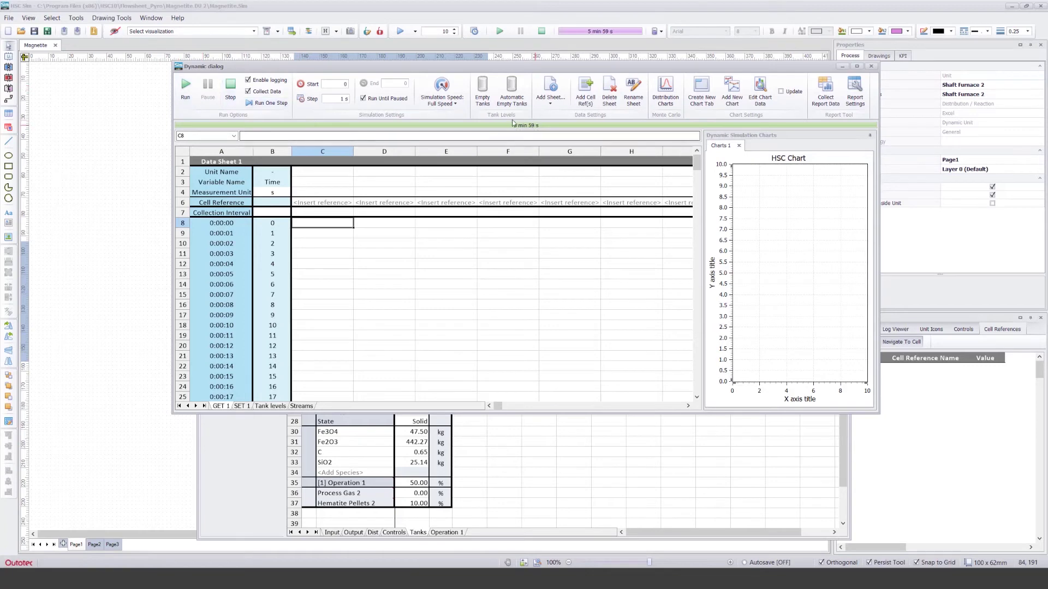
left_click(186, 88)
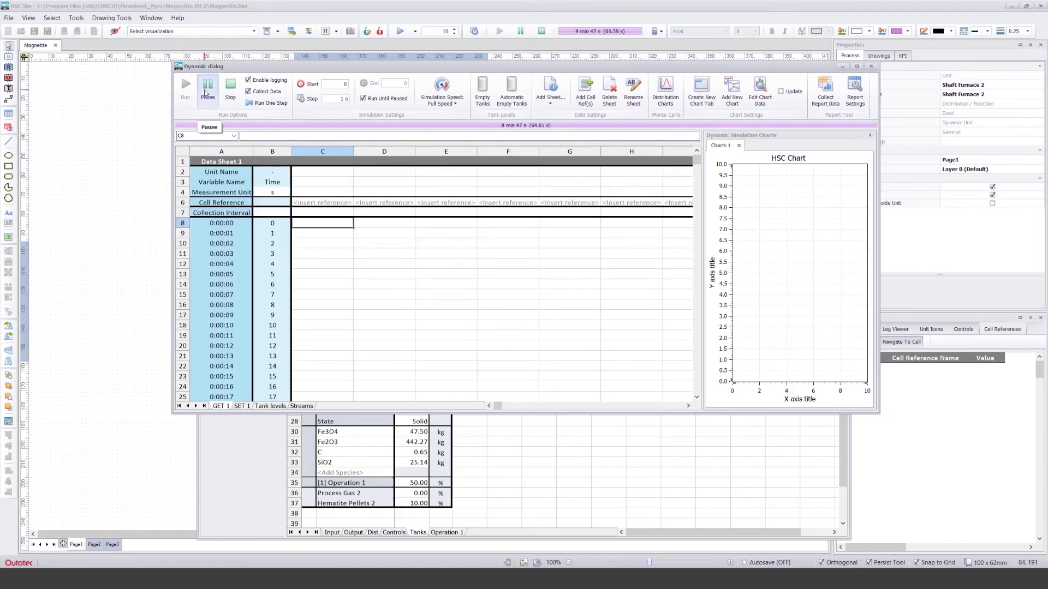
left_click(231, 91)
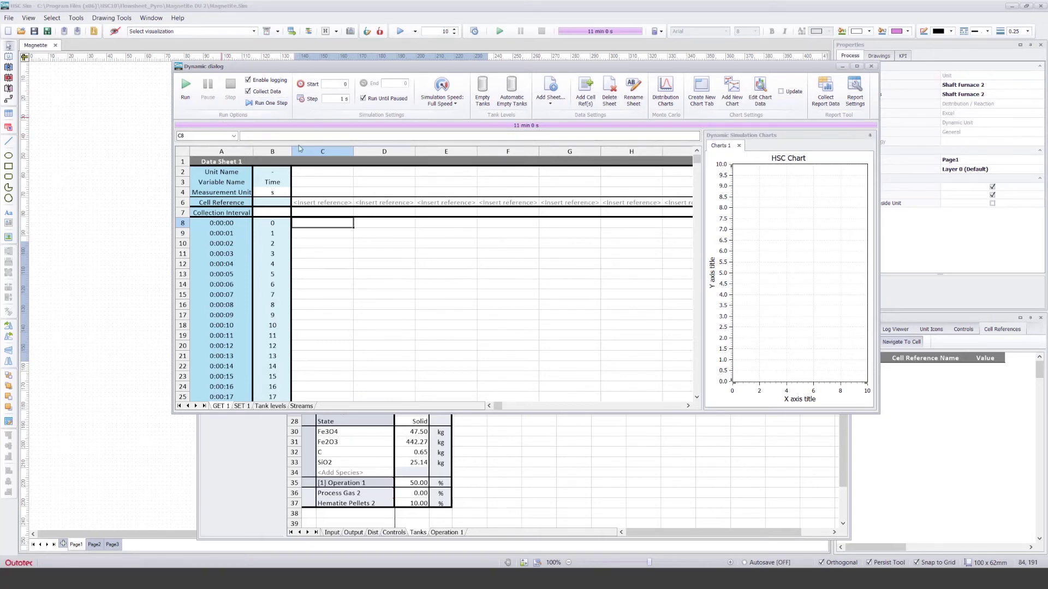
Step: Start a new simulation run from the Dynamic dialog and stop it after a few simulated minutes
left_click(186, 88)
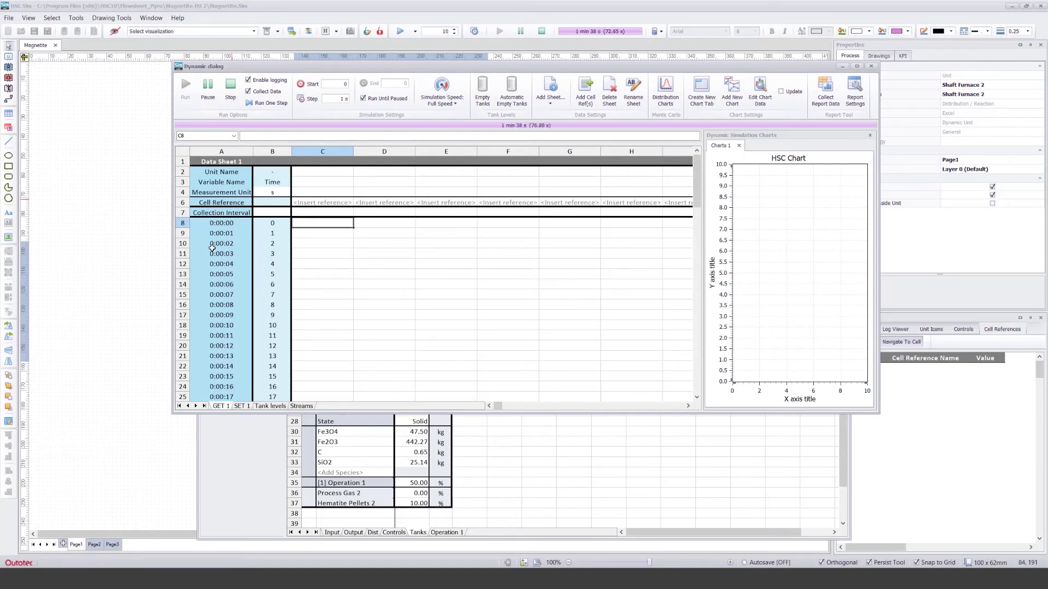
left_click(231, 90)
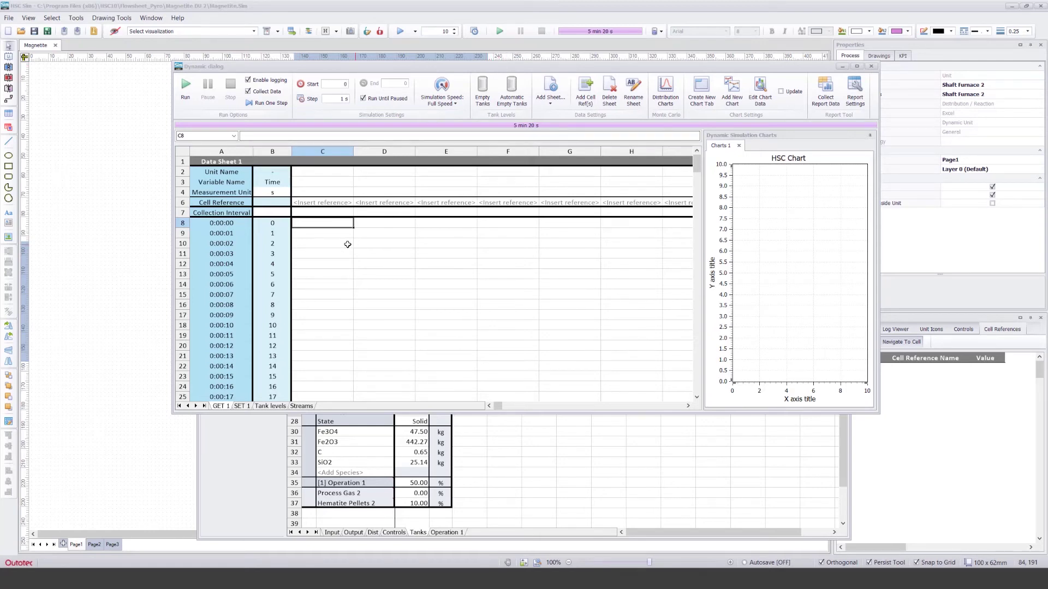
key("Down")
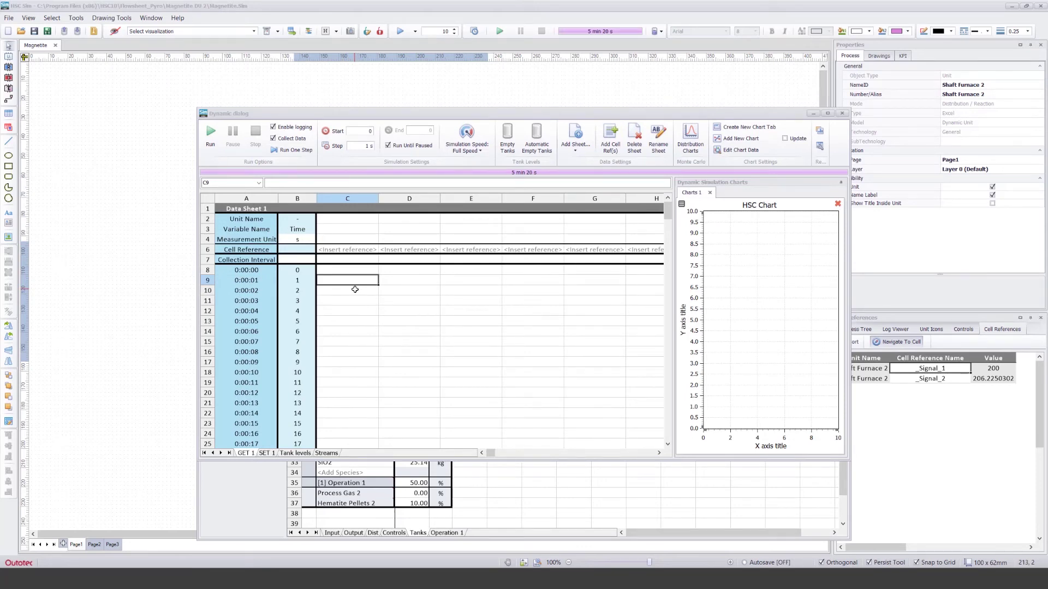
left_click(576, 144)
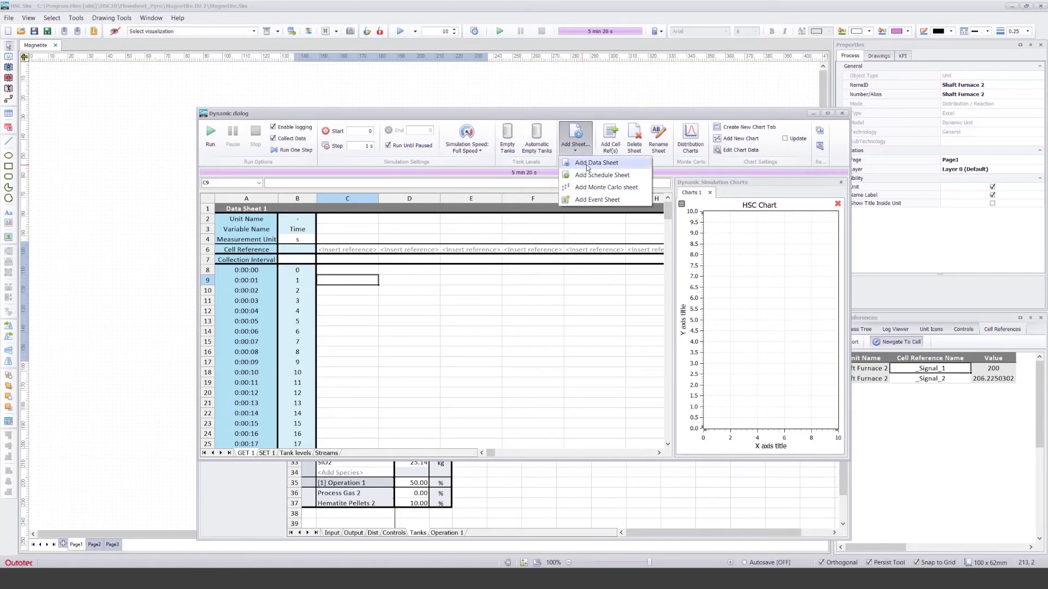
left_click(341, 283)
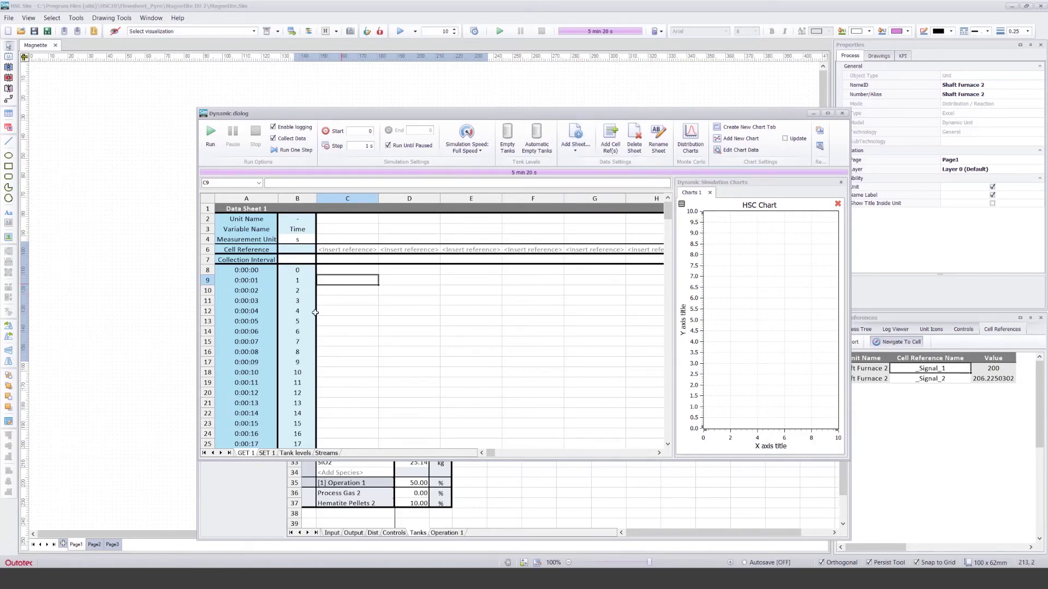
left_click(355, 272)
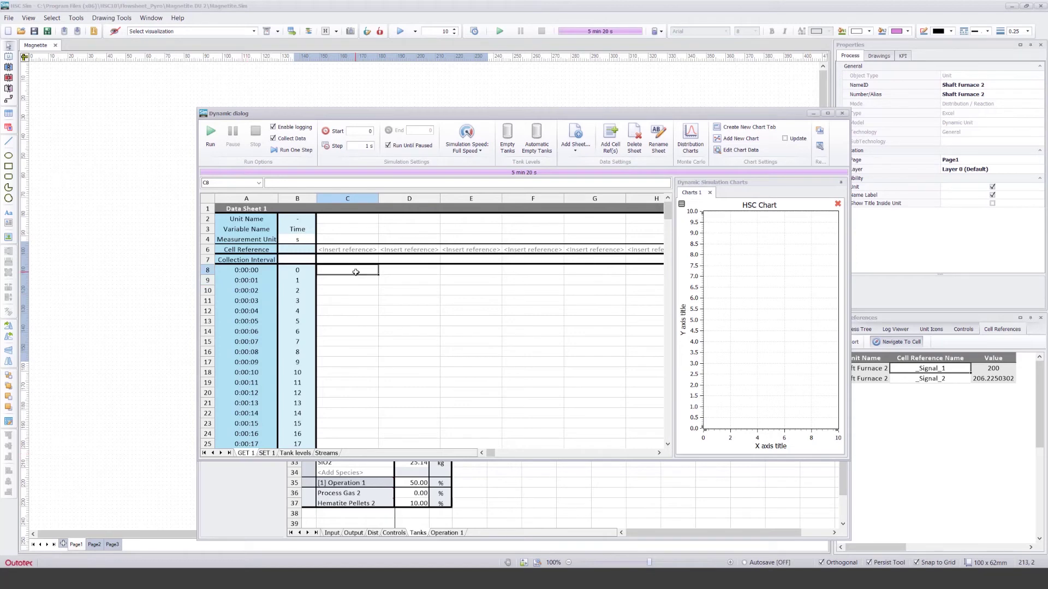
left_click(351, 249)
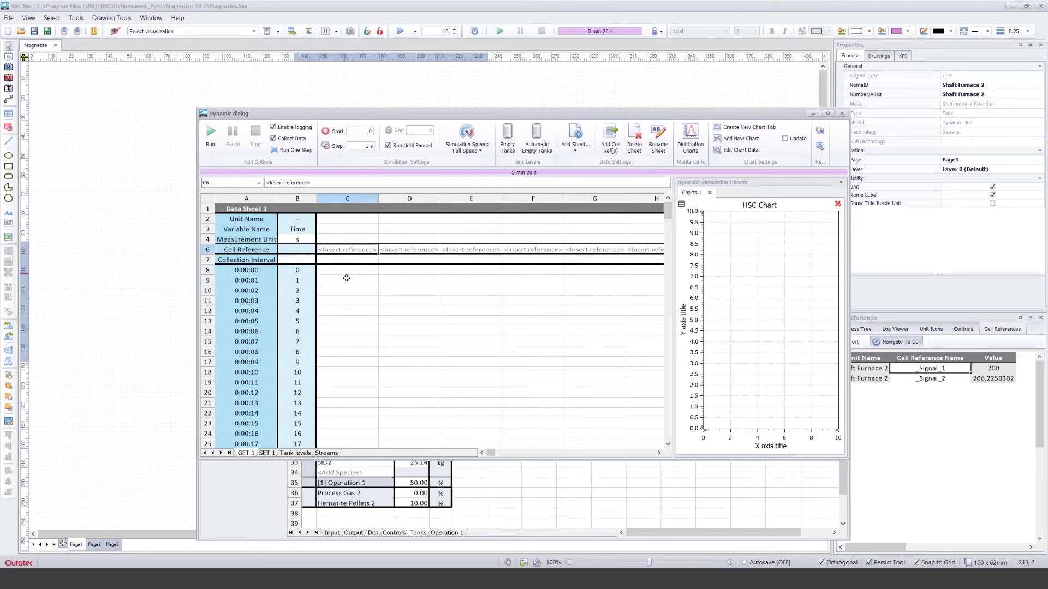
Step: Copy the cell reference of the Magnetite Ore 2 solid phase flow from the Input sheet into the data sheet's first free Cell Reference cell
left_click(478, 493)
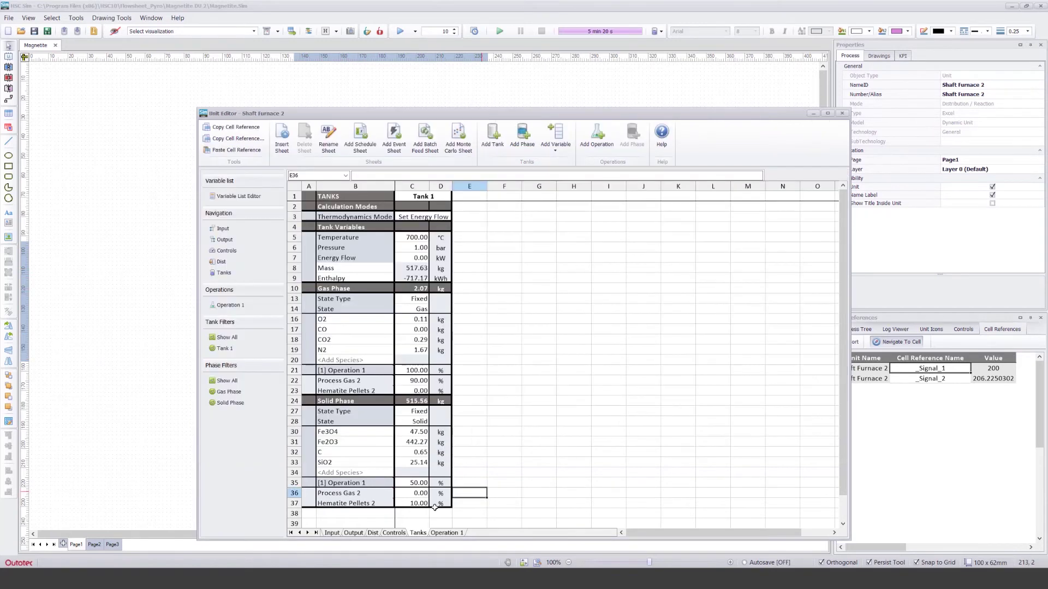
left_click(332, 533)
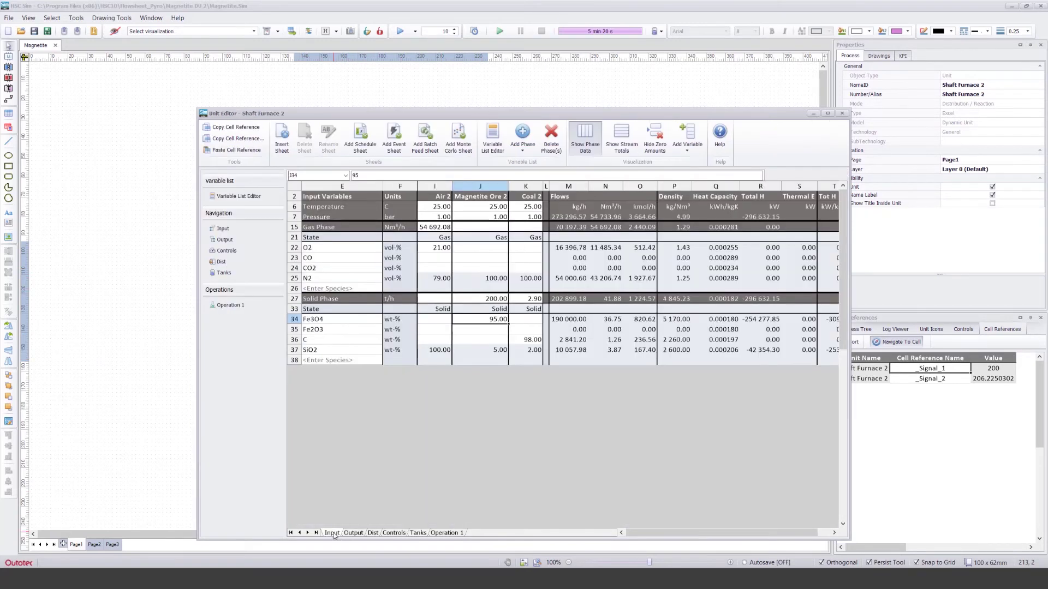
right_click(479, 300)
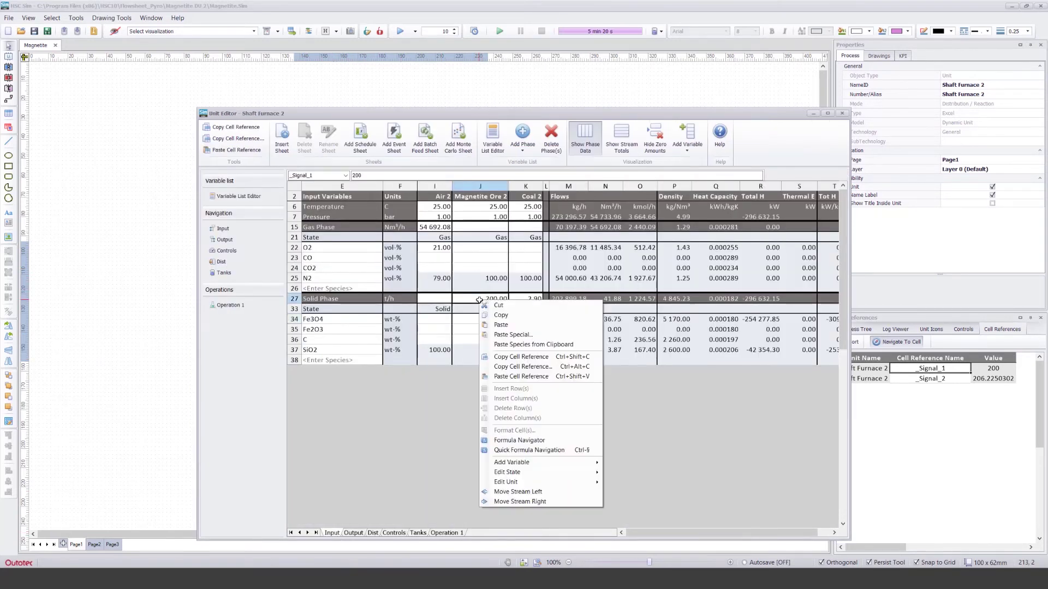
left_click(517, 361)
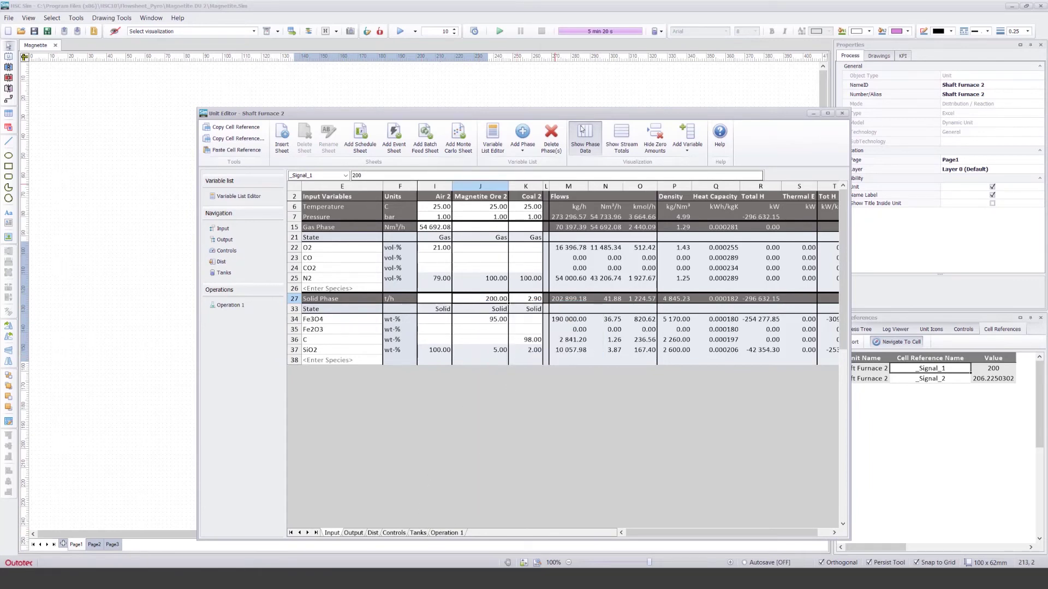
mouse_move(444, 579)
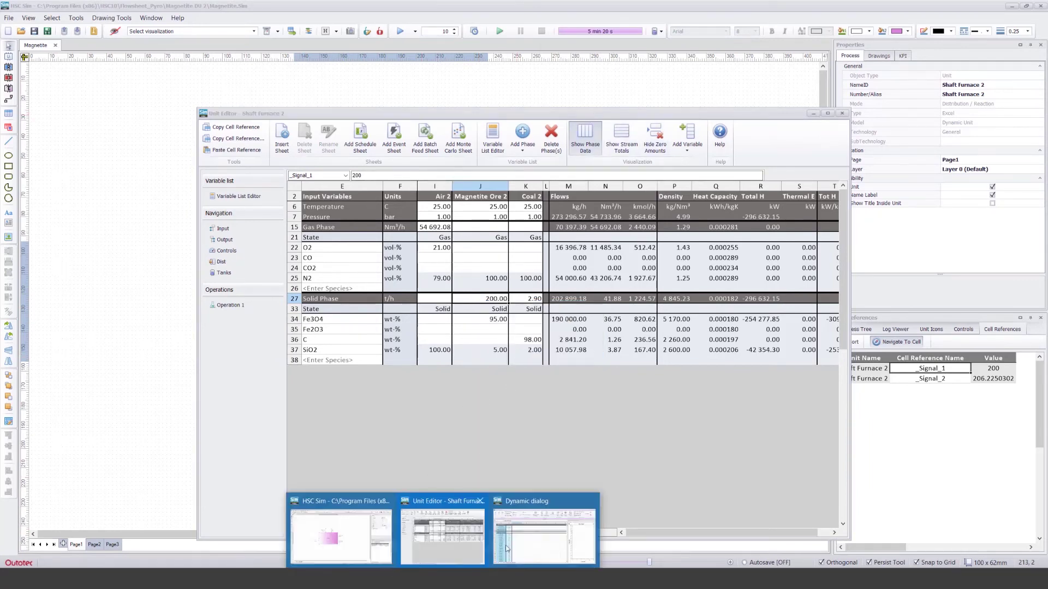
left_click(532, 536)
left_click(355, 250)
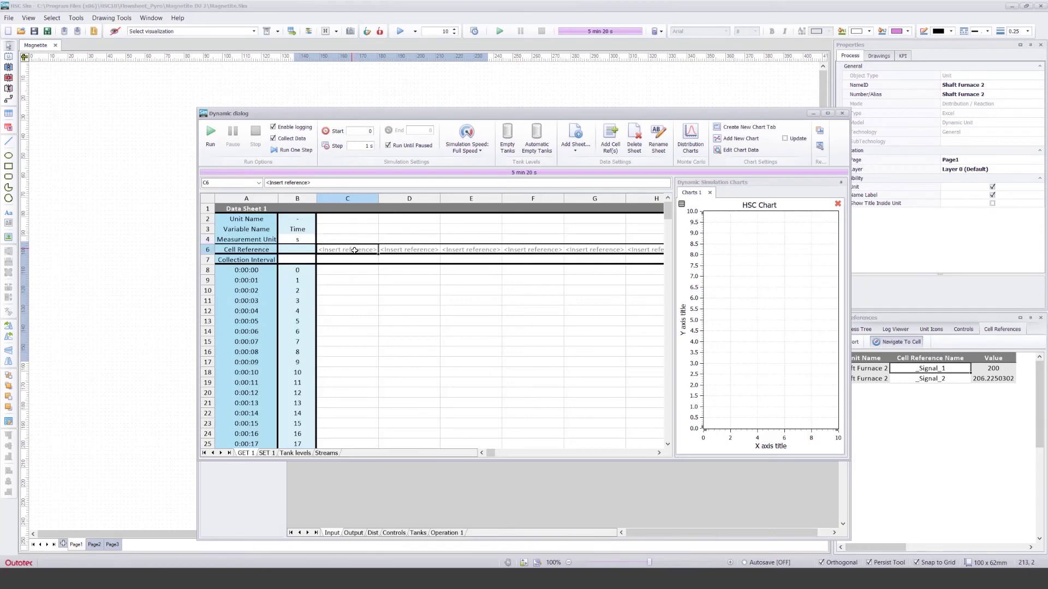
right_click(355, 250)
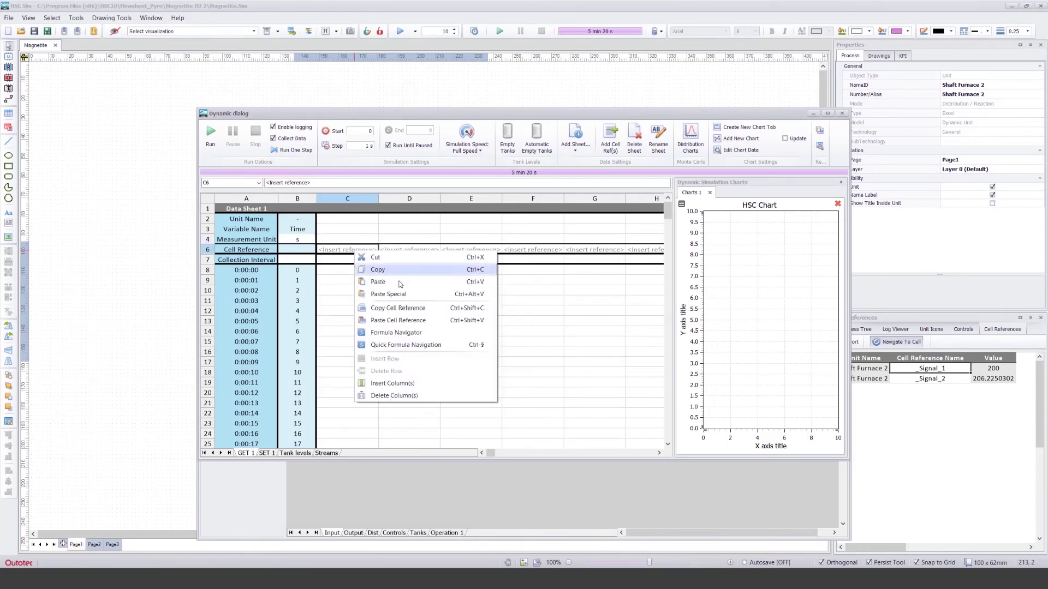
left_click(415, 323)
Step: Name the new data sheet variable Feed Rate and set its measurement unit to t/h
left_click(343, 229)
type("Feed Rate")
key("Return")
type("t/h")
key("Return")
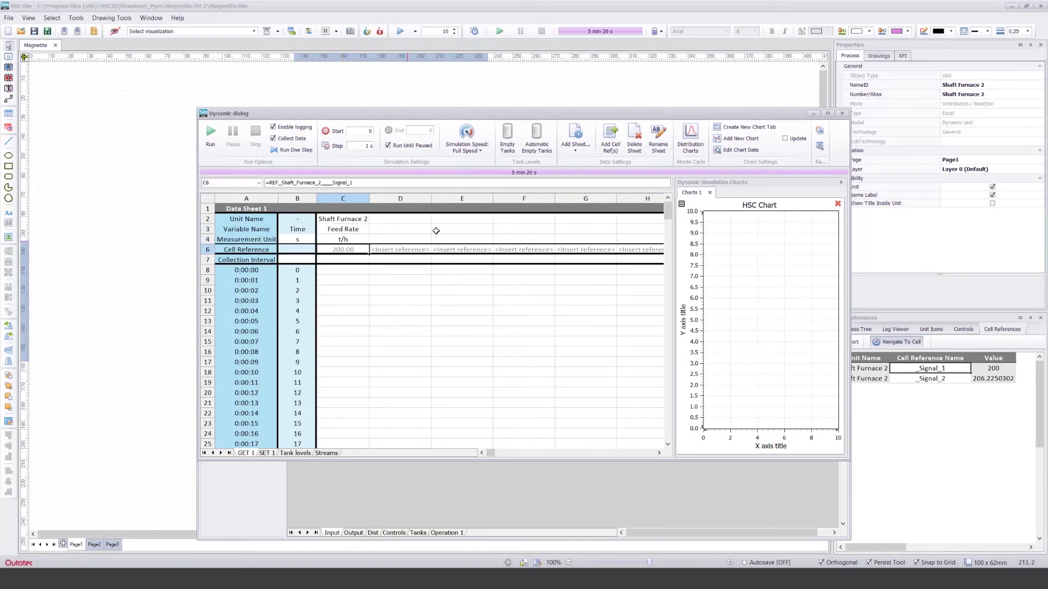
Step: Rearrange the Dynamic dialog and the unit editor so that part of each window stays accessible
left_click_drag(382, 113, 546, 117)
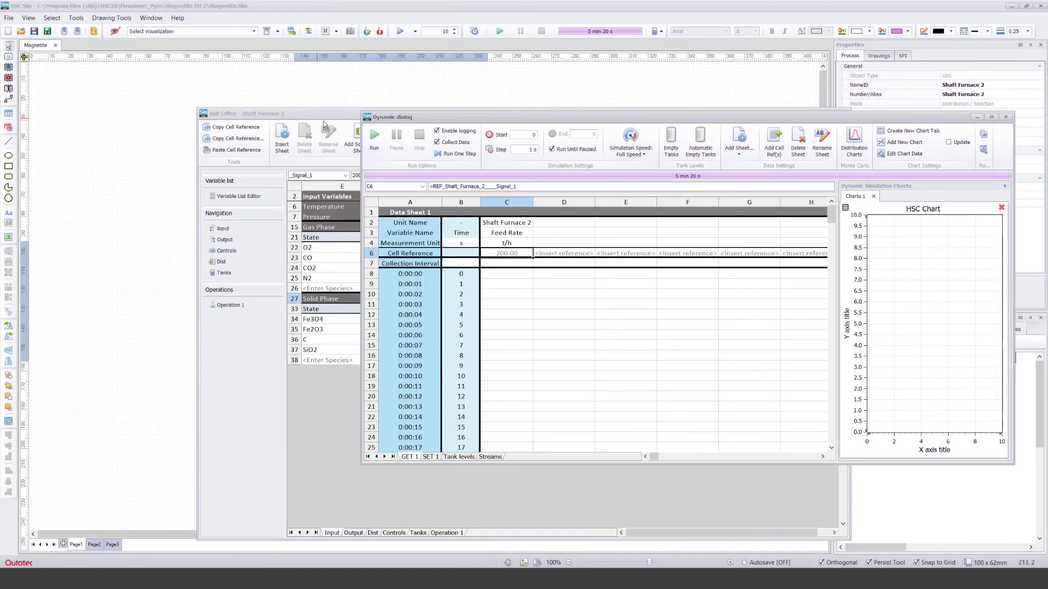
left_click(323, 121)
left_click_drag(325, 116, 234, 67)
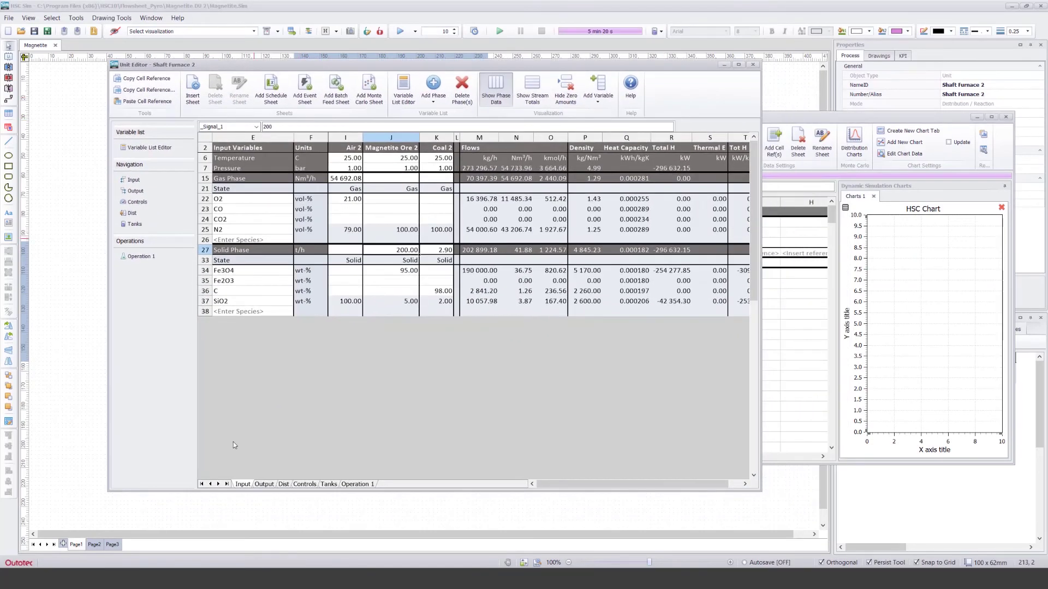
Step: Copy the cell reference of the Hematite Pellets 2 solid phase flow from the Output sheet into the data sheet's next free Cell Reference cell
left_click(265, 484)
left_click(398, 250)
right_click(399, 250)
left_click(447, 306)
left_click(776, 286)
left_click(559, 252)
right_click(559, 252)
left_click(581, 320)
Step: Name the second data sheet variable Hematite Pellets and set its measurement unit to t/h
left_click(549, 230)
type("Hematite Pellets")
key("Return")
type("t/h")
key("Return")
left_click(557, 283)
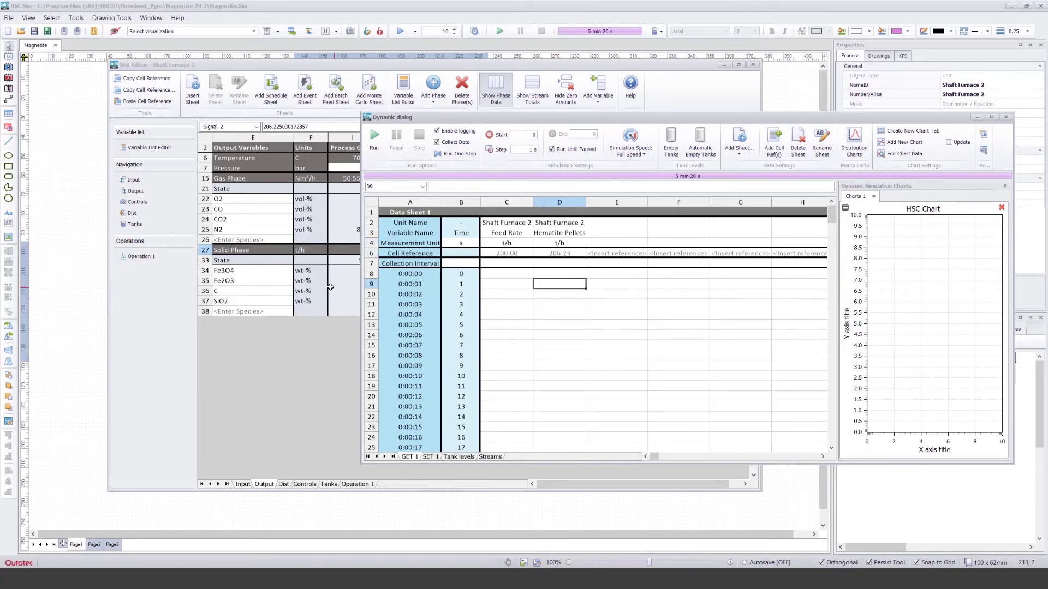
Step: Copy the cell references of the Fe3O4 and Fe2O3 contents of Hematite Pellets 2 on the Output sheet
left_click(330, 287)
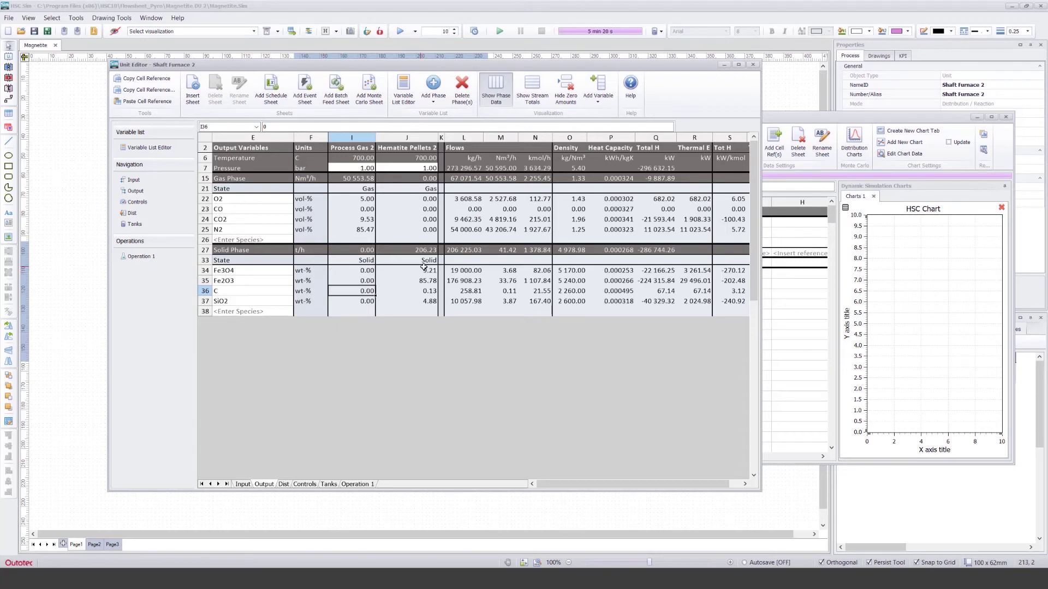
left_click_drag(413, 274, 413, 281)
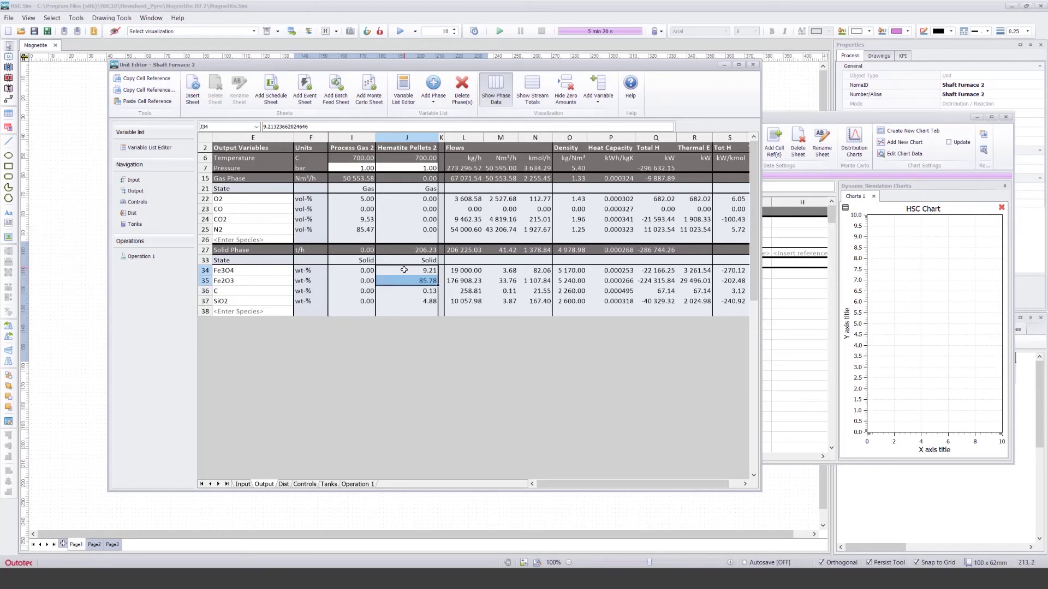
right_click(404, 270)
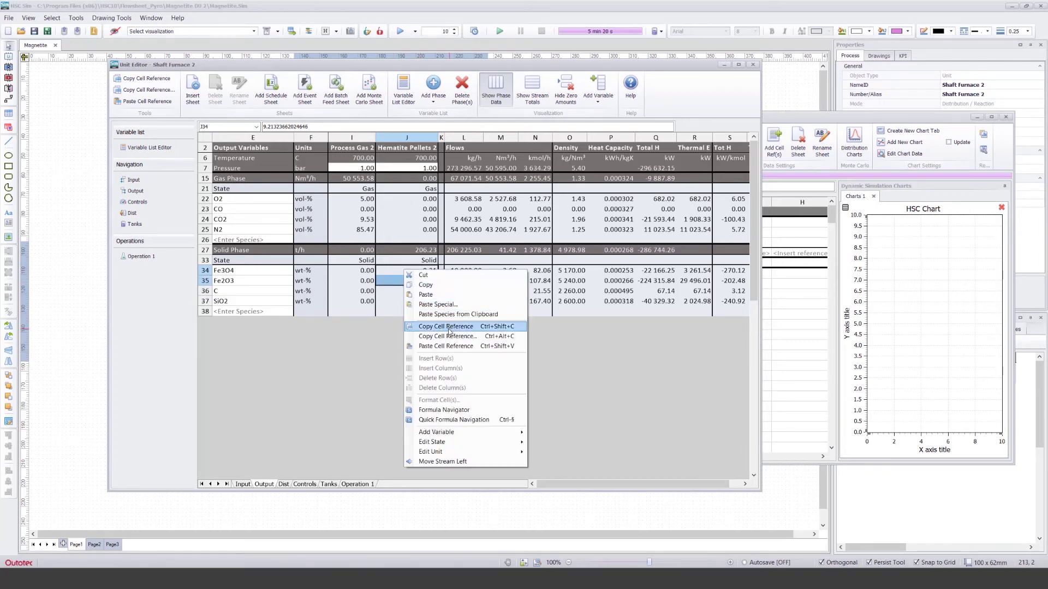
left_click(448, 330)
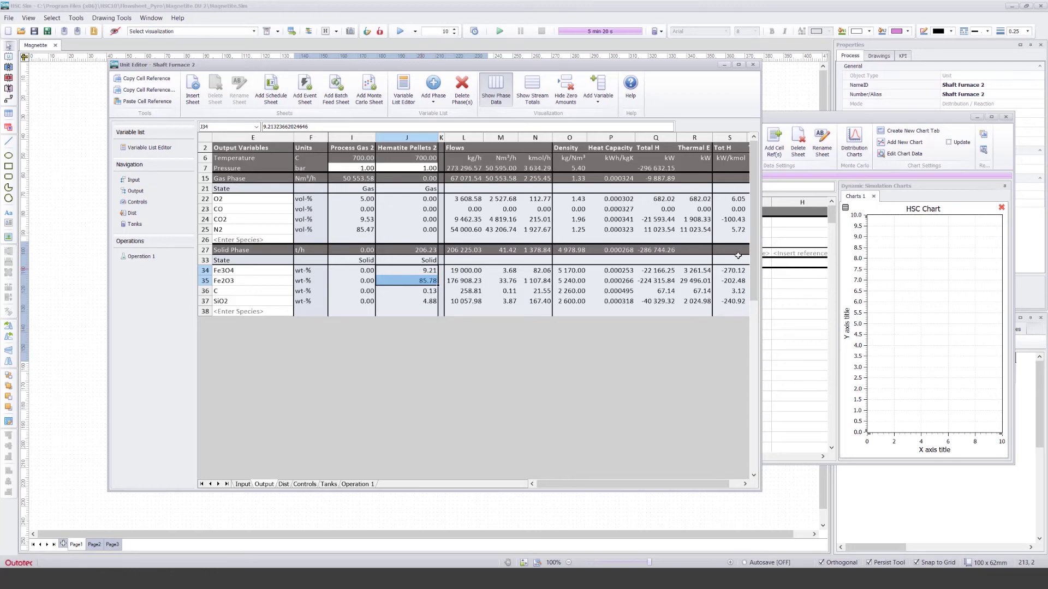
Step: Add the two copied cell references together to the next free columns of the data sheet
left_click(817, 256)
left_click(626, 283)
left_click(615, 254)
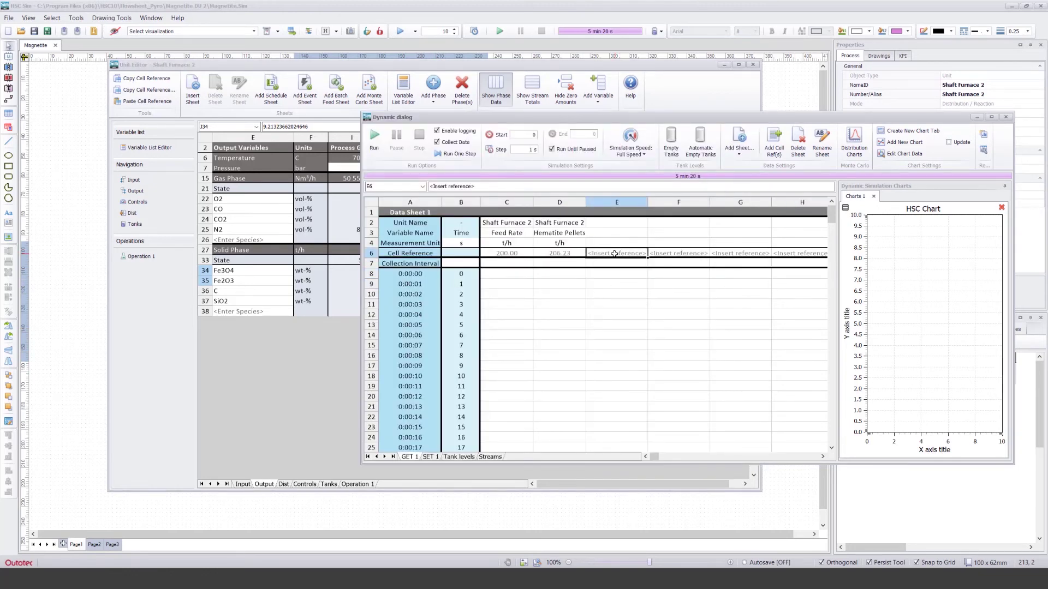
right_click(615, 254)
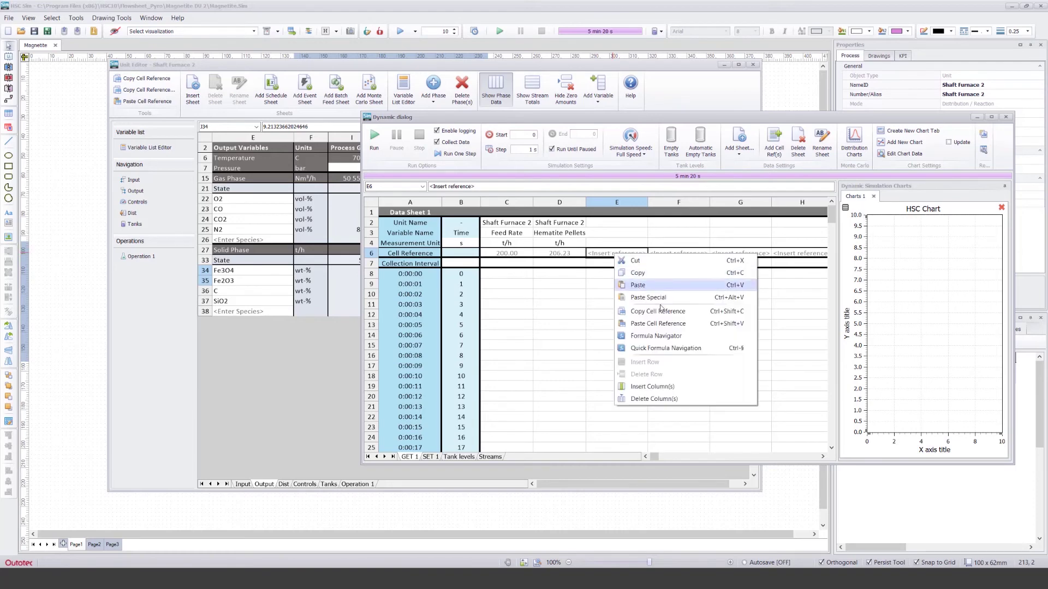
left_click(597, 284)
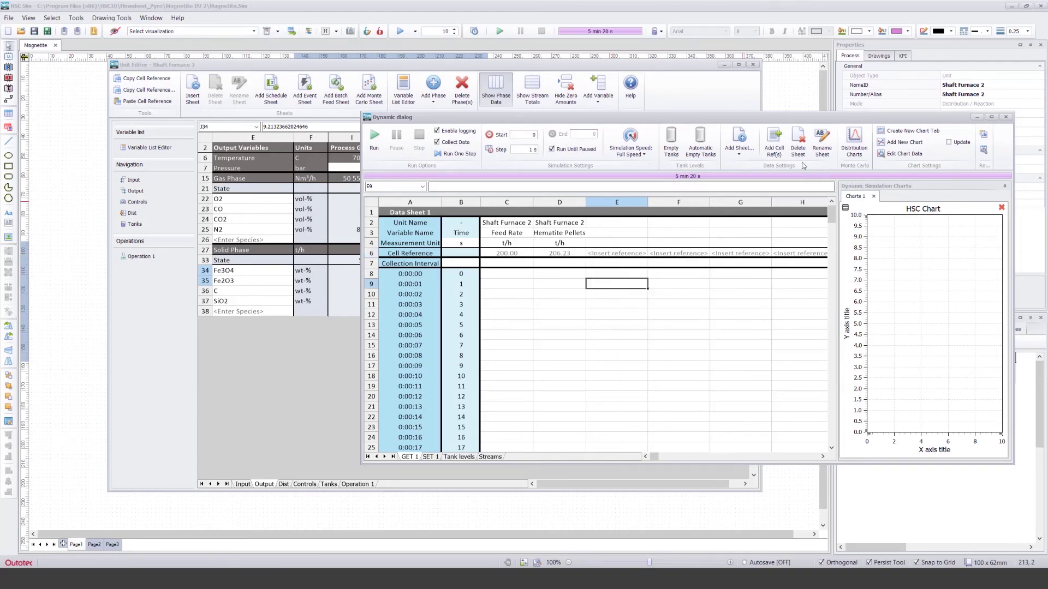
left_click(773, 143)
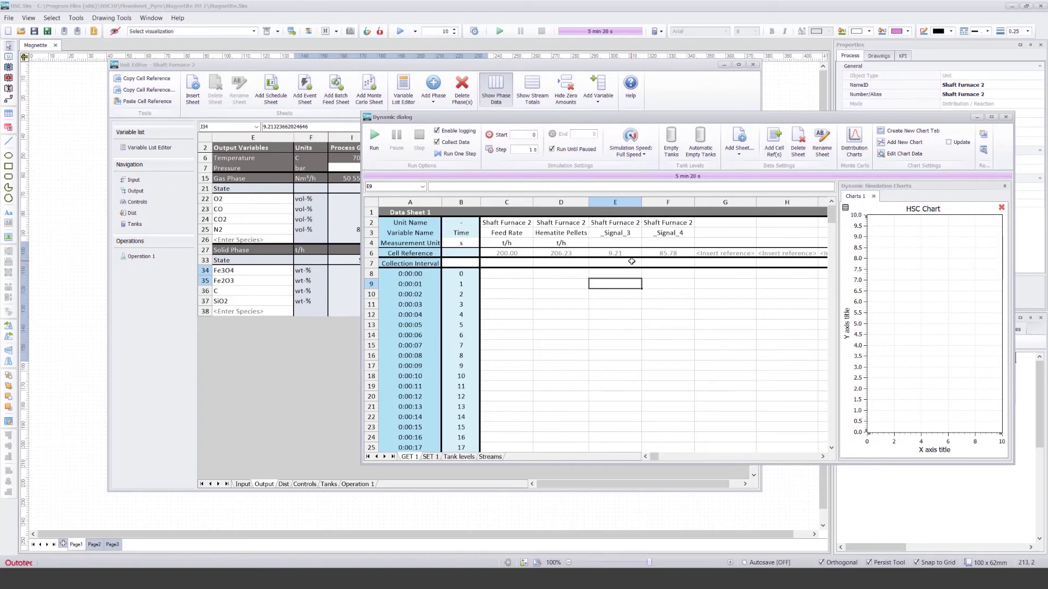
Step: Rename the _Signal_3 variable as Fe3O4 and set its measurement unit to wt-%
left_click(615, 234)
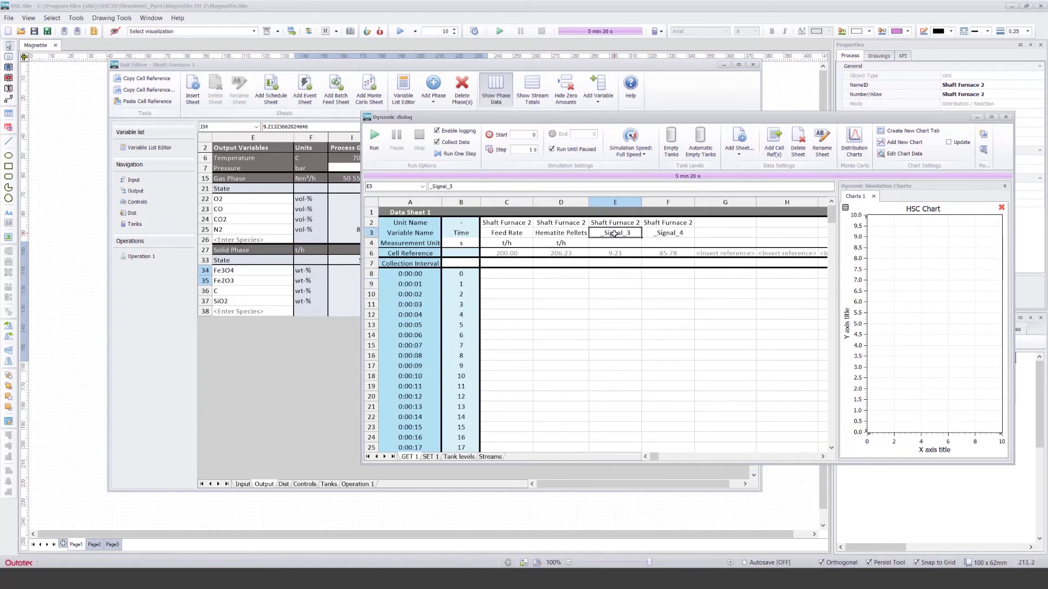
type("Ma")
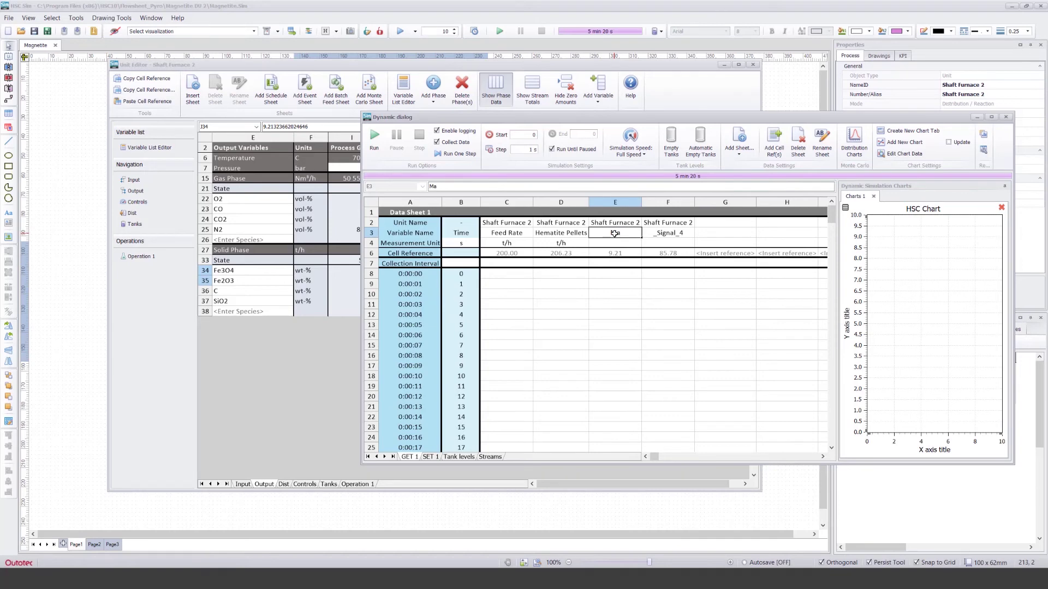
type("Fe3O4 %")
key("BackSpace")
key("BackSpace")
key("Return")
type("wt-%")
key("Return")
Step: Rename the _Signal_4 variable as Fe2O3 and set its measurement unit to wt-%
key("Right")
key("Up")
key("Up")
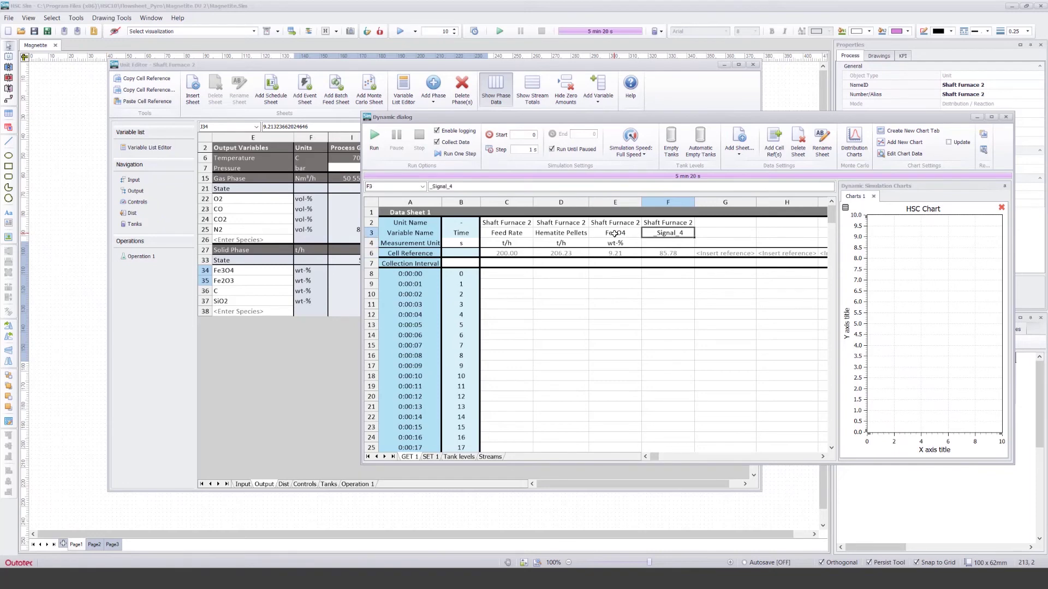
type("Fe2O3")
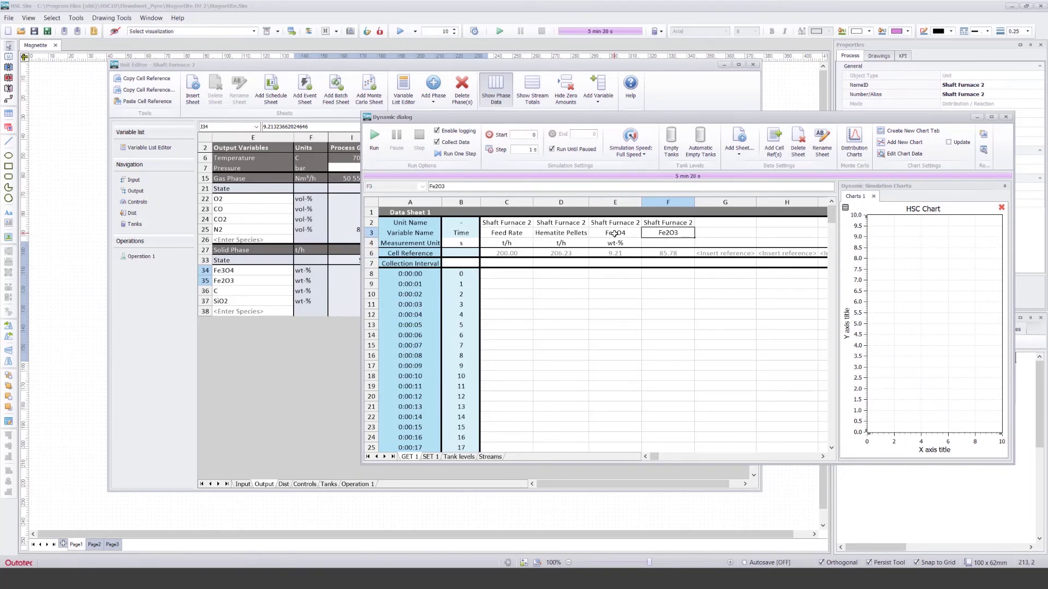
key("Return")
type("wt")
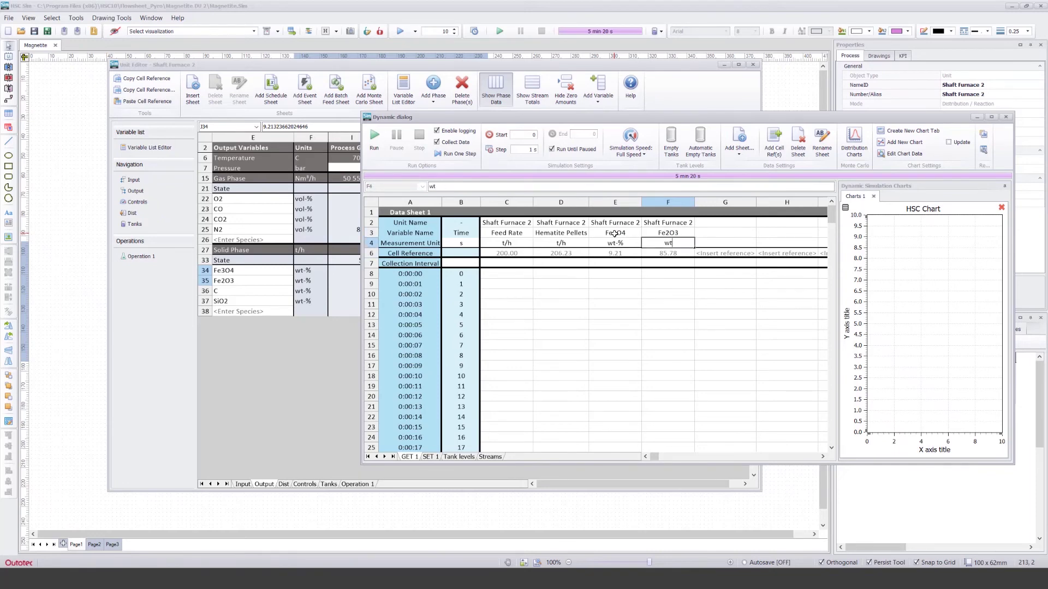
type("-%")
key("Return")
Step: Run the simulation to collect data for the four variables, and stop it after about nine simulated minutes
left_click(499, 285)
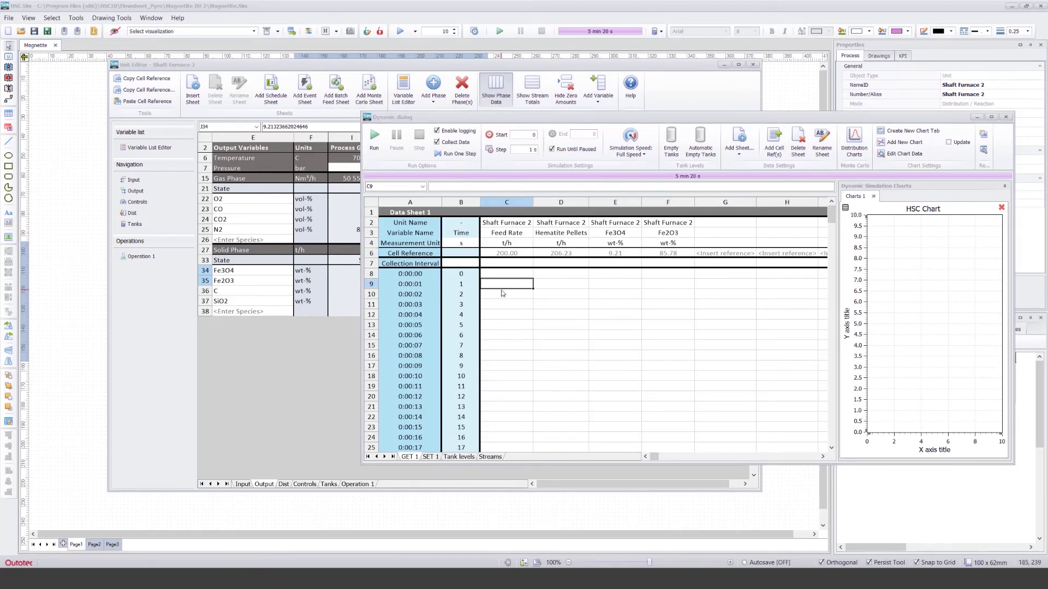
left_click(375, 138)
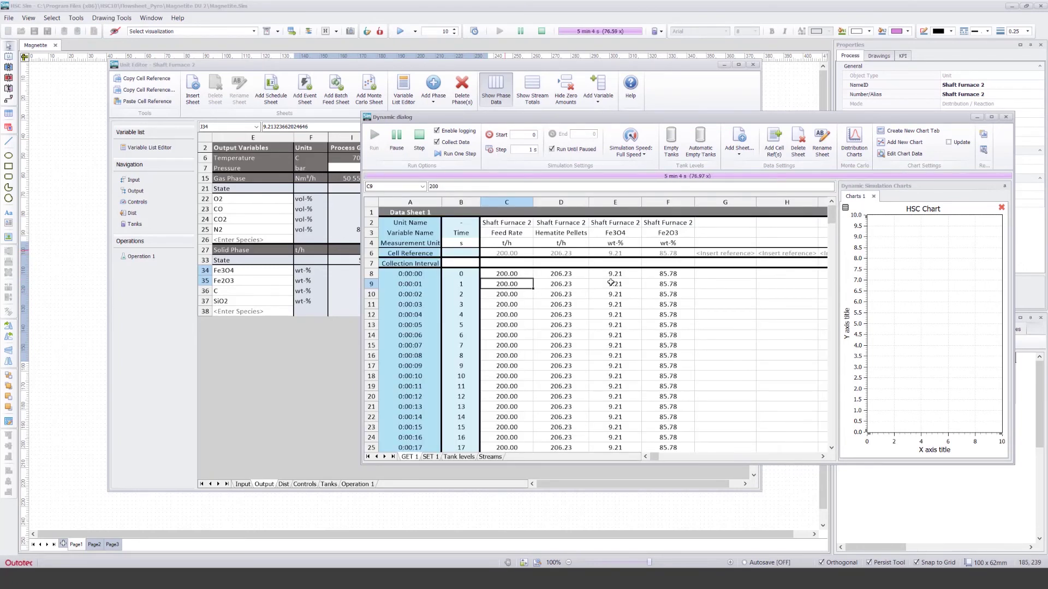
left_click(420, 144)
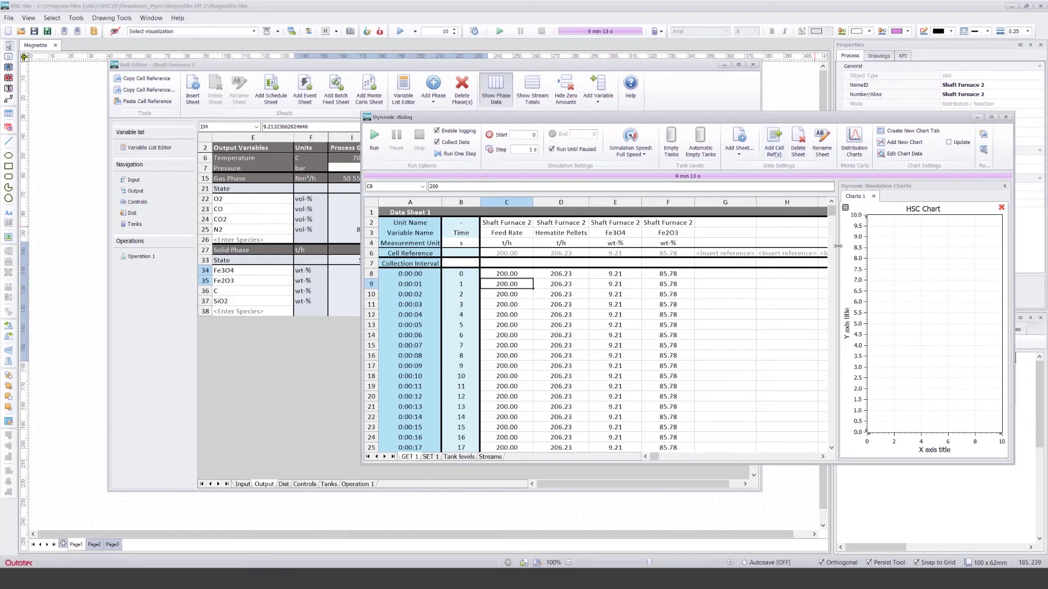
Step: Widen the Dynamic Simulation Charts area and add a second chart to Charts 1
left_click_drag(786, 251, 722, 254)
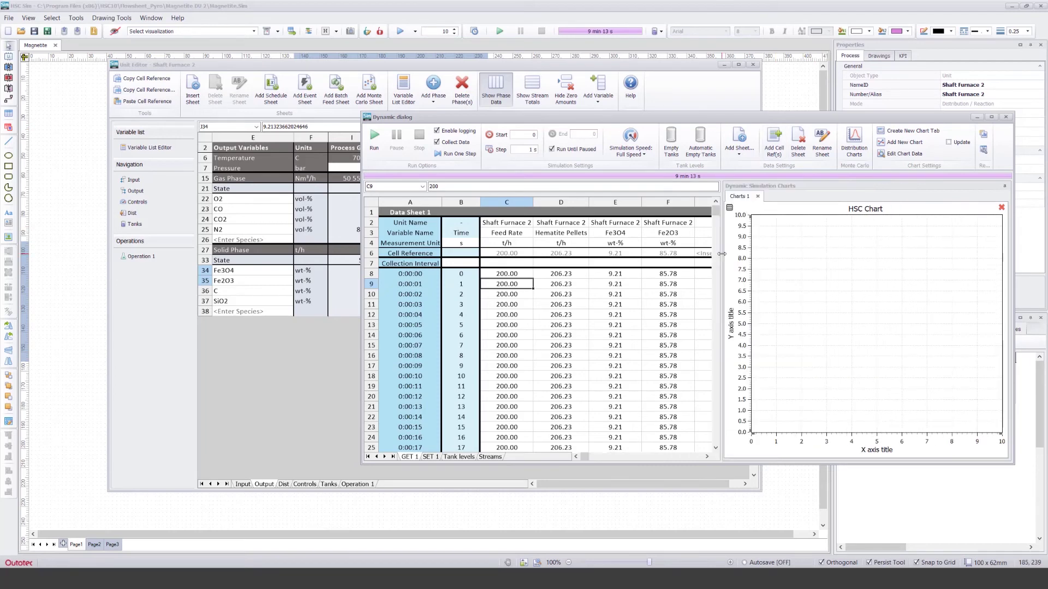
left_click(895, 144)
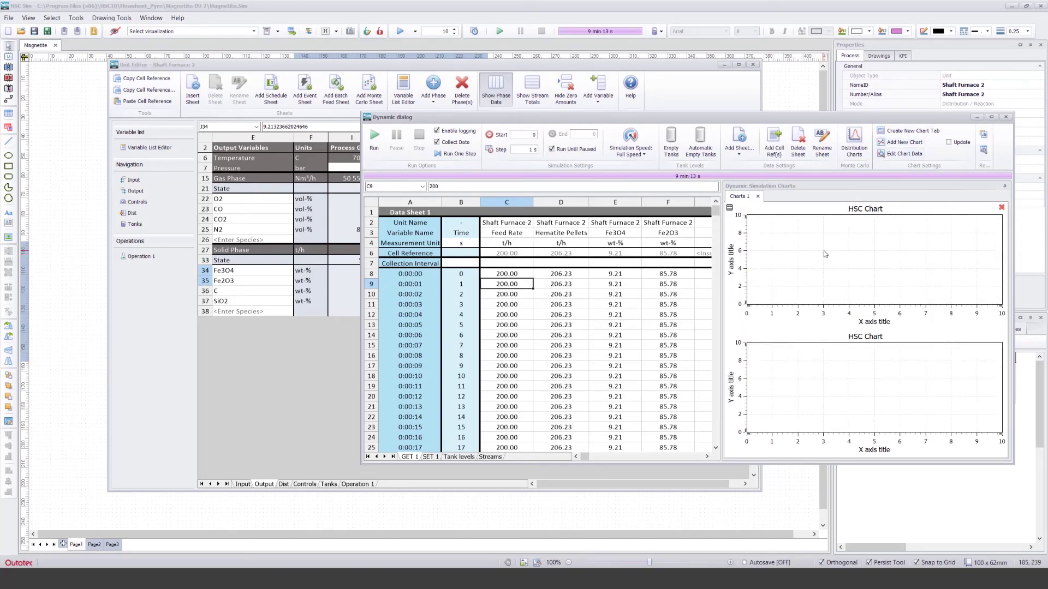
Step: Assign the GET 1 columns Feed Rate and Hematite Pellets to the Y axis of Chart 1
left_click(900, 155)
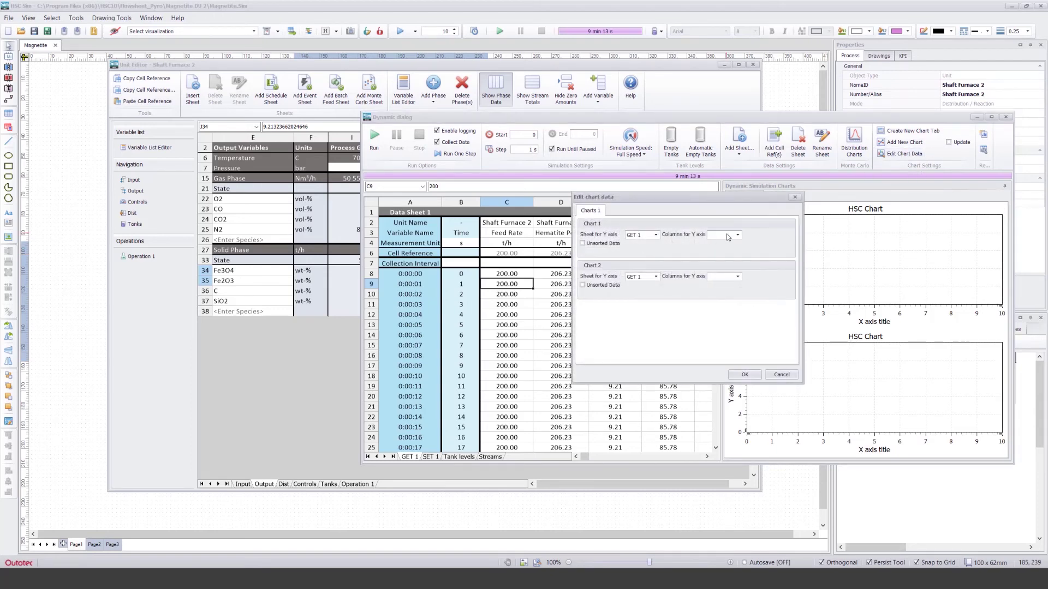
left_click(728, 236)
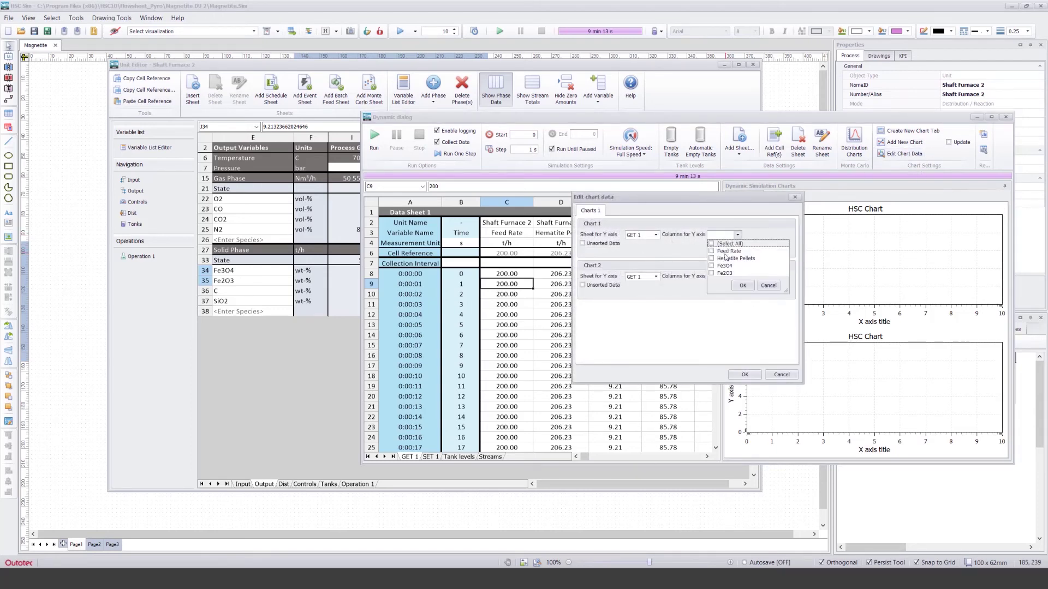
left_click(726, 252)
left_click(724, 258)
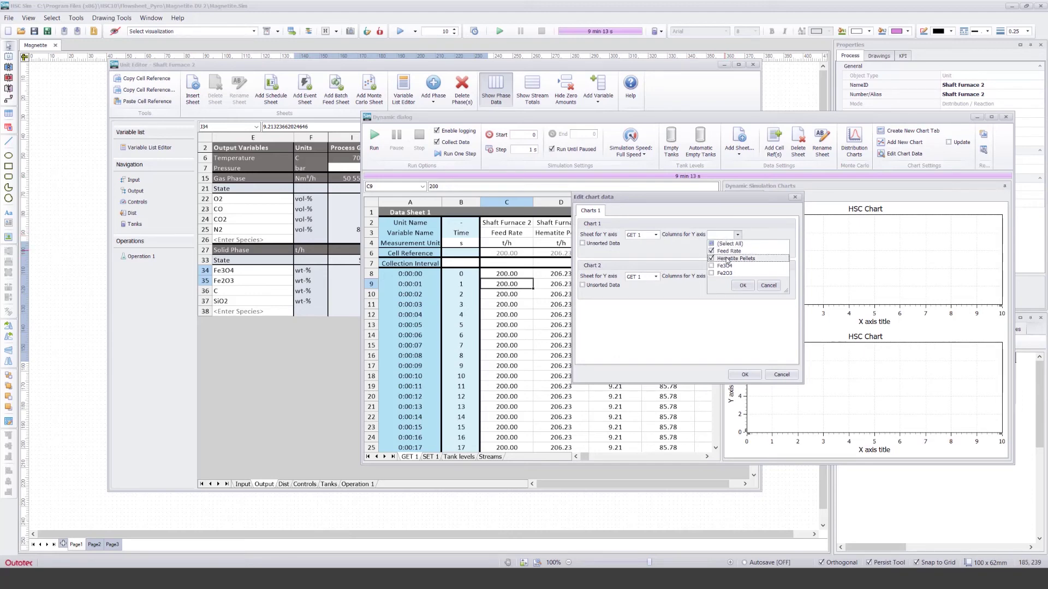
left_click(745, 290)
Step: Assign the Fe3O4 and Fe2O3 columns to the Y axis of Chart 2 and apply the chart data
left_click(729, 278)
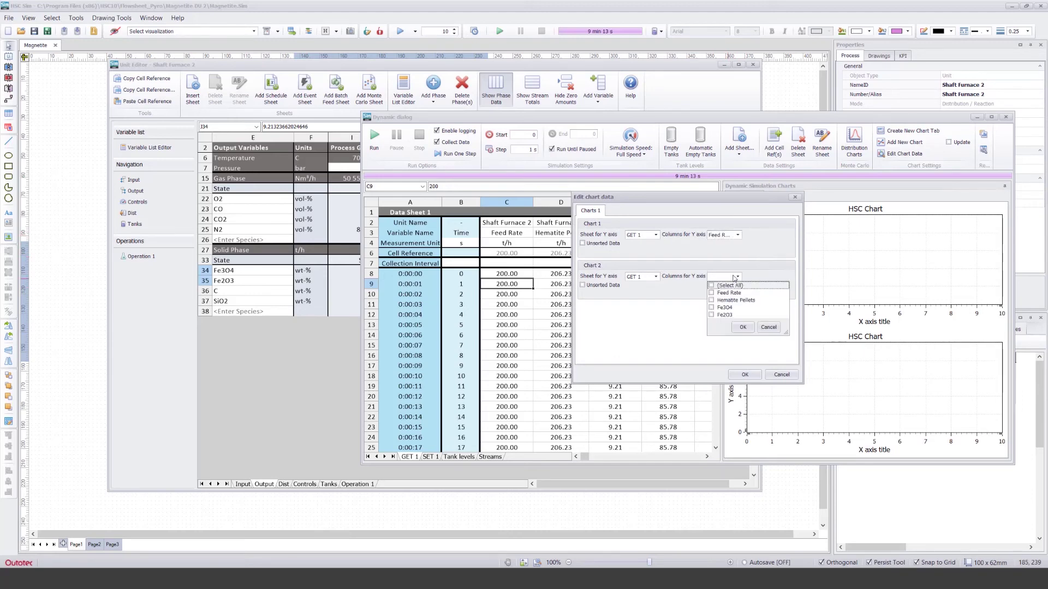
left_click(726, 308)
left_click(726, 315)
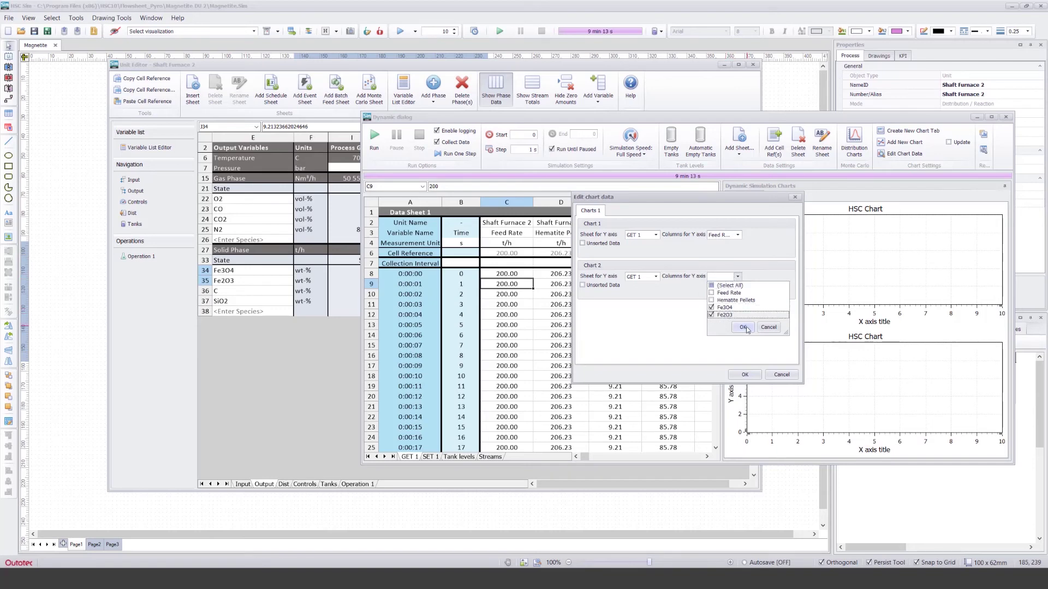
left_click(745, 328)
left_click(745, 375)
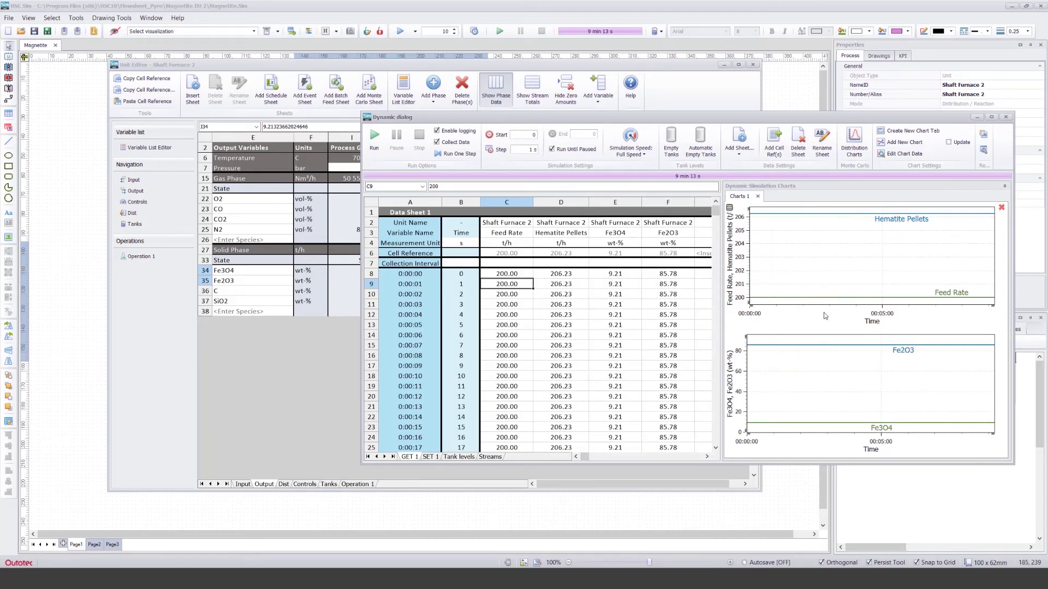
Step: Run the simulation again to plot the collected data in both charts, and stop it after a few simulated minutes
left_click(376, 137)
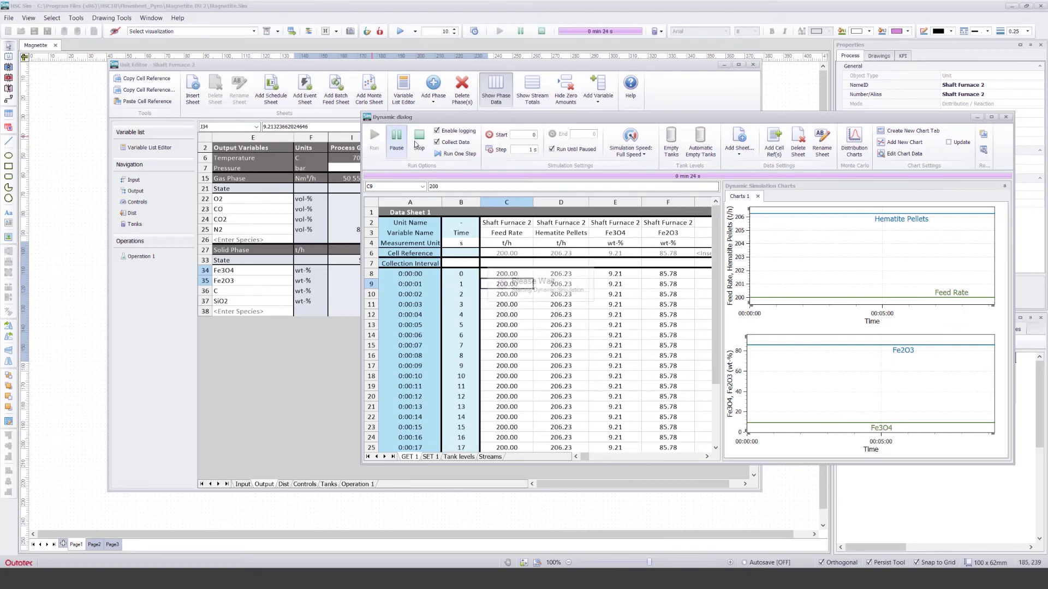
left_click(419, 142)
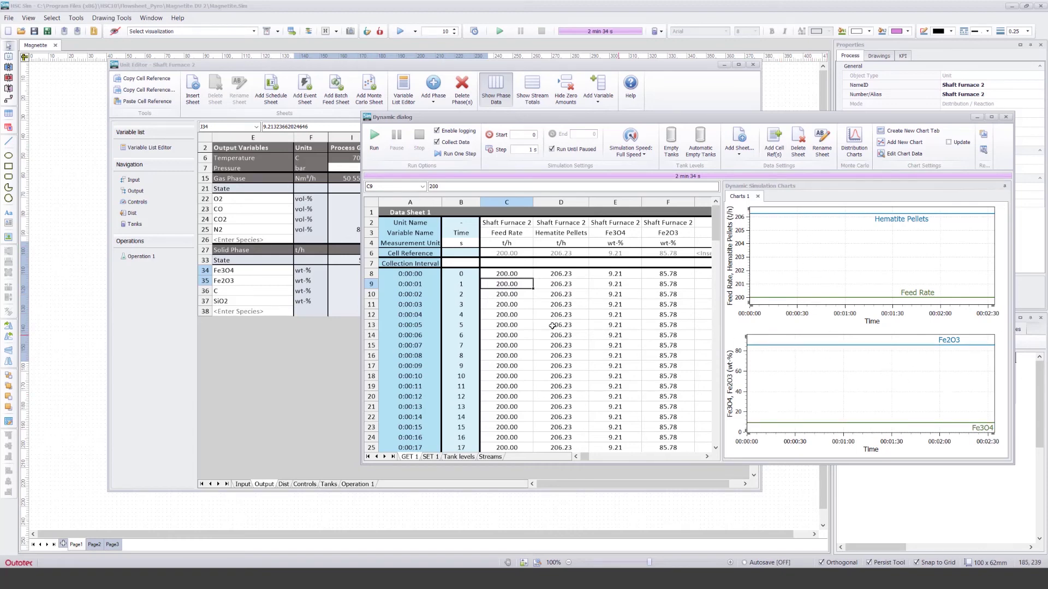
left_click(553, 305)
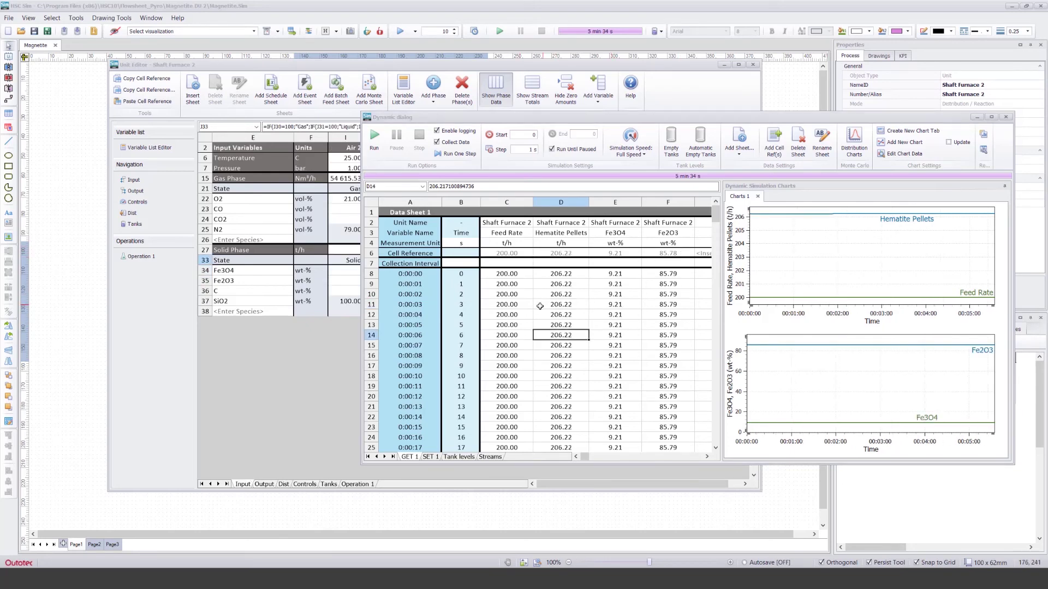
mouse_move(812, 311)
Step: Copy the cell reference of Magnetite Ore 2's solid phase input flow into the first reference column of the SET 1 schedule sheet
left_click(430, 458)
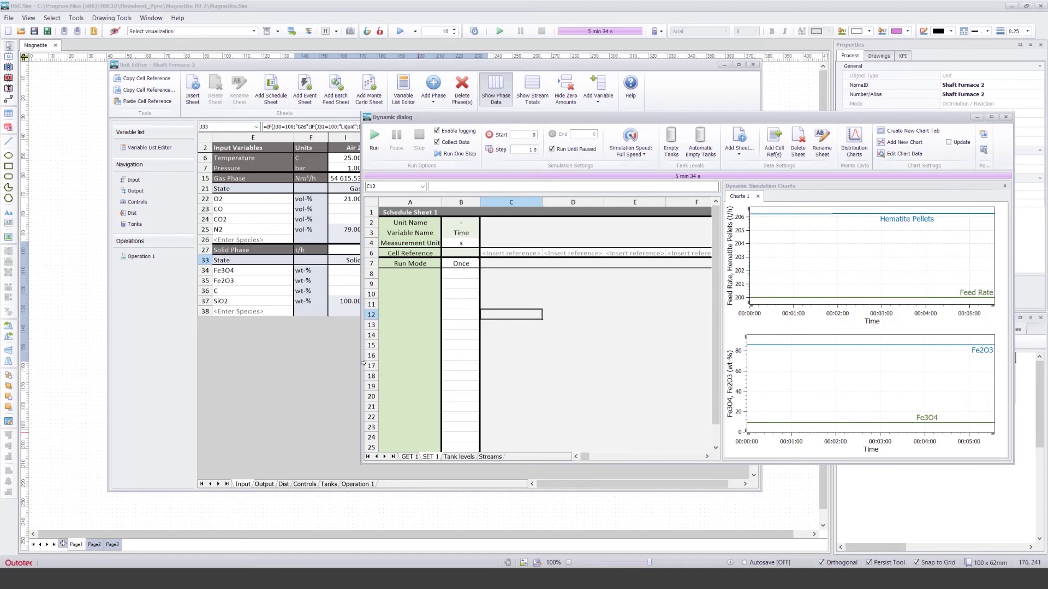
left_click(518, 275)
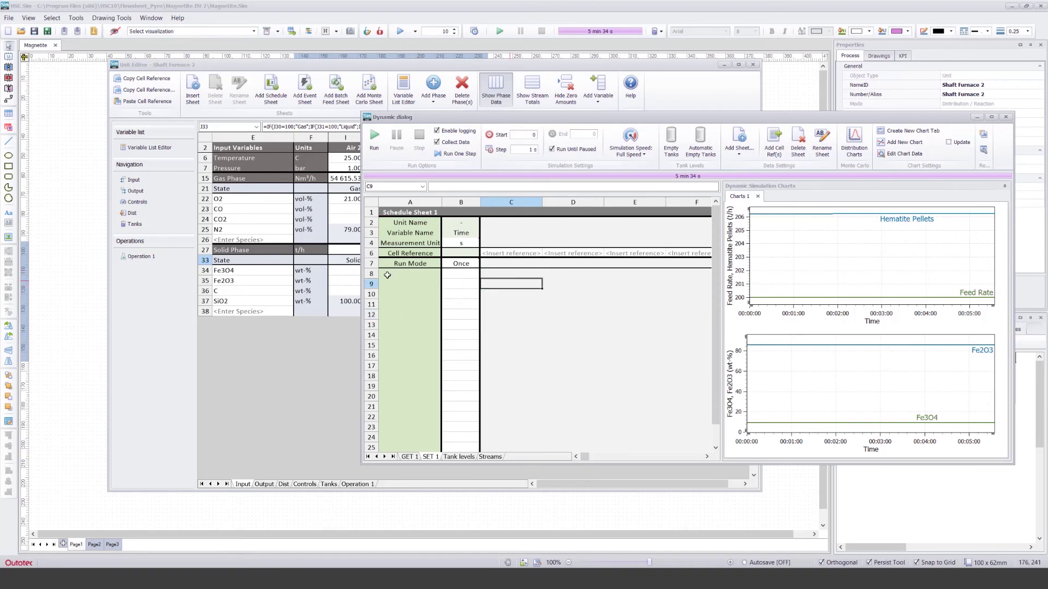
left_click(343, 271)
left_click(400, 249)
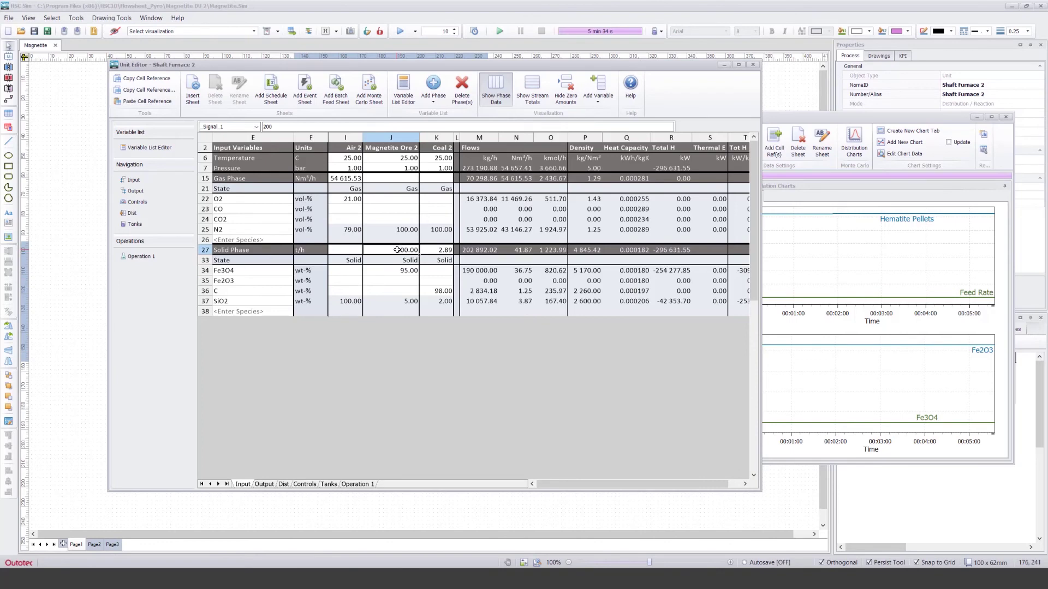
right_click(397, 249)
left_click(452, 310)
left_click(796, 122)
left_click(513, 253)
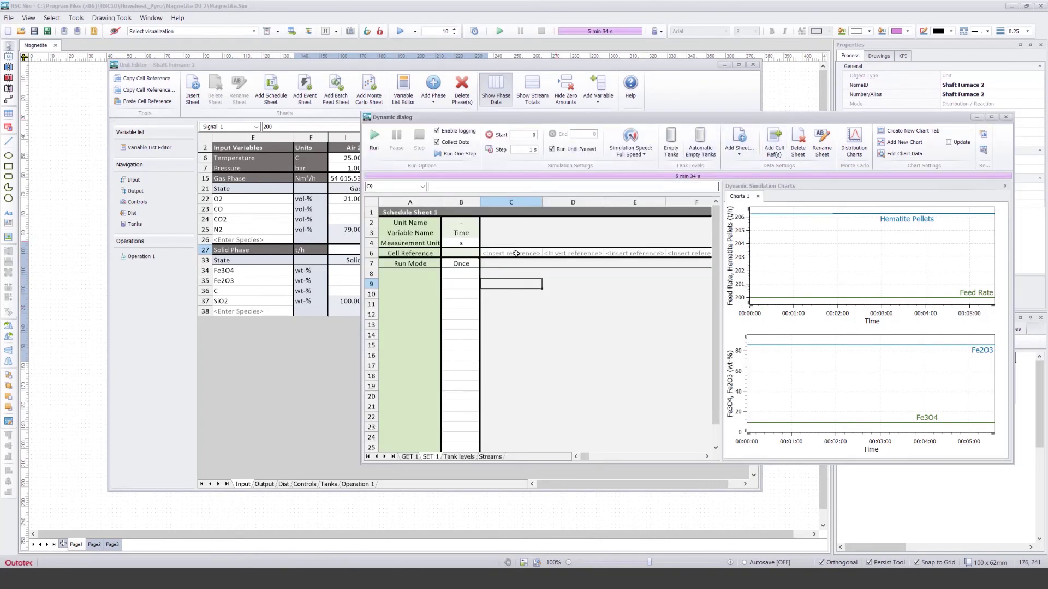
right_click(514, 254)
left_click(553, 324)
Step: Name the schedule variable Feed Rate and set its measurement unit to t/h
left_click(505, 233)
type("Feed Rate")
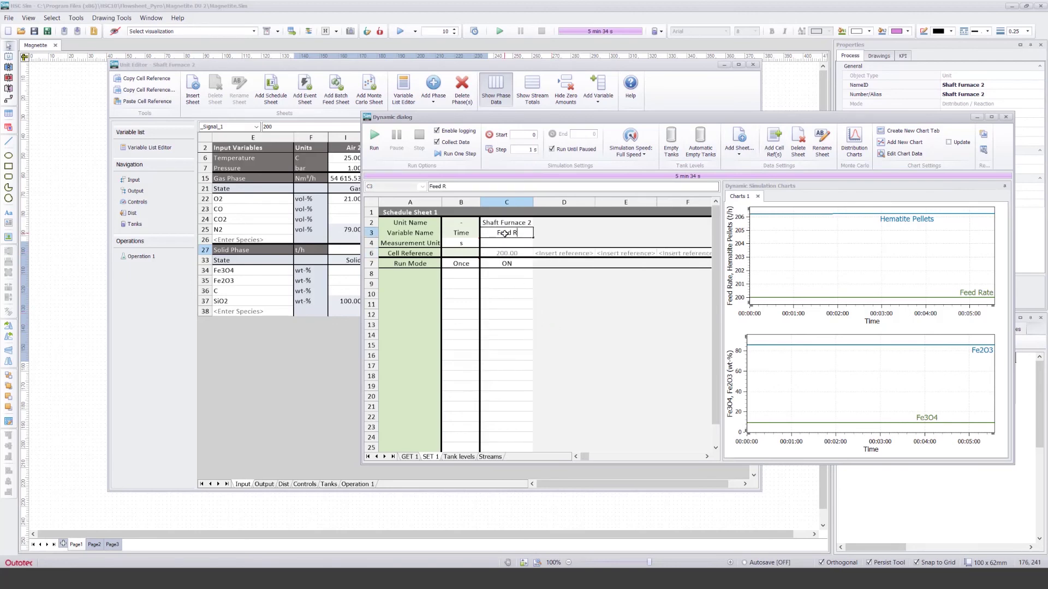
key("Return")
type("t/h")
key("Return")
key("Return")
key("Return")
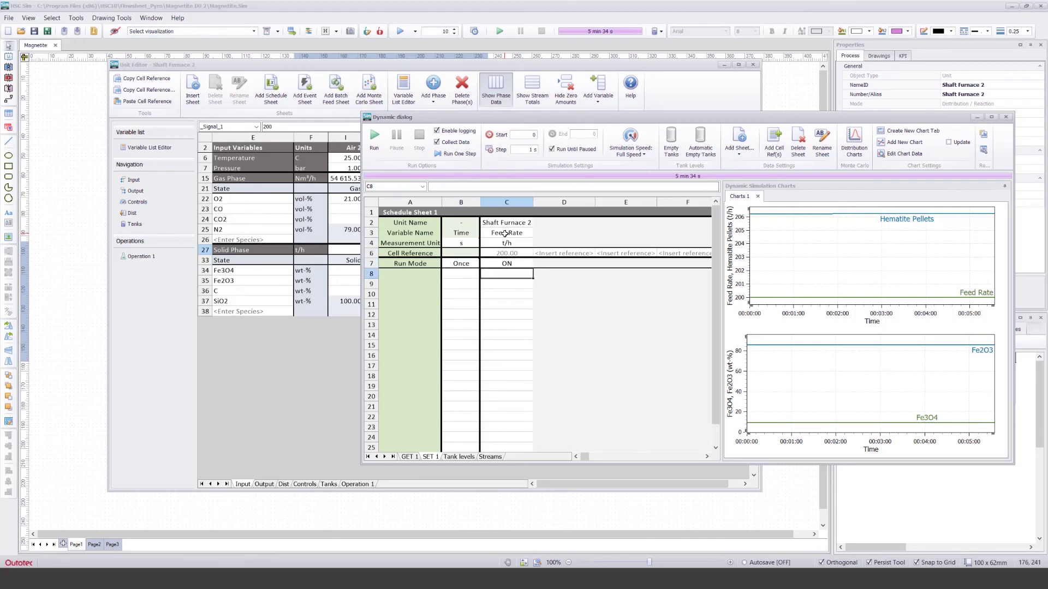
Step: Enter 200, 150 and 250 t/h as the successive scheduled feed rates
type("200")
key("Return")
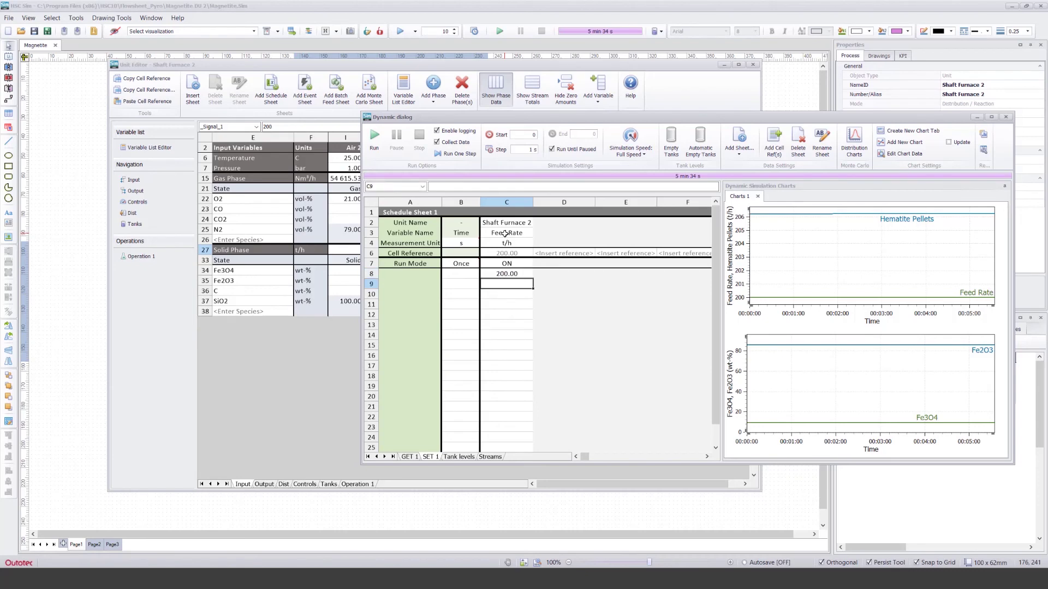
type("150")
key("Return")
type("250")
key("Return")
Step: Set the time unit of the SET 1 schedule to min
key("Left")
key("Up")
key("Up")
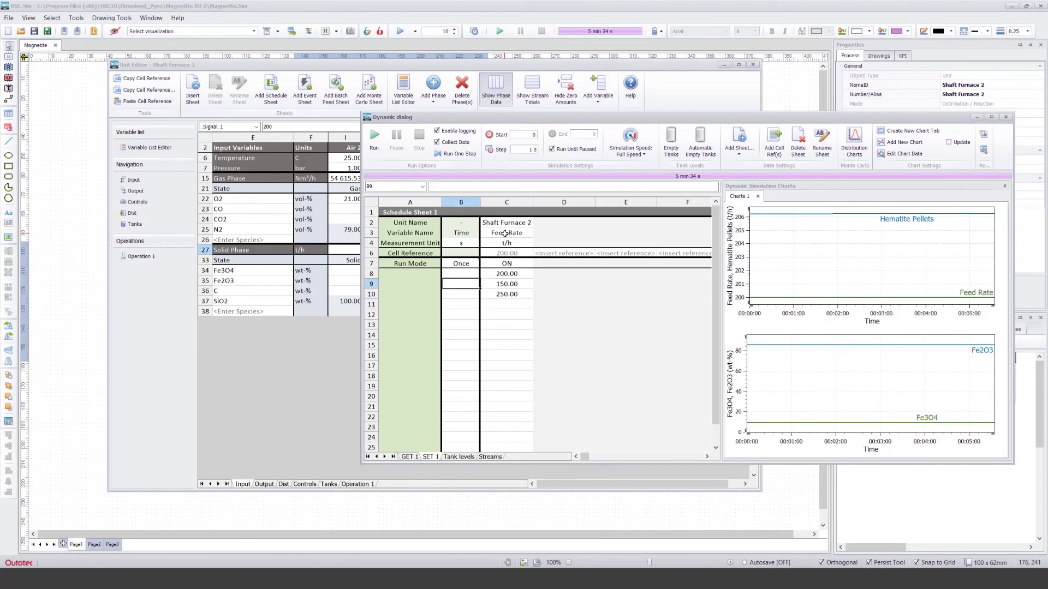
left_click(464, 244)
left_click(485, 244)
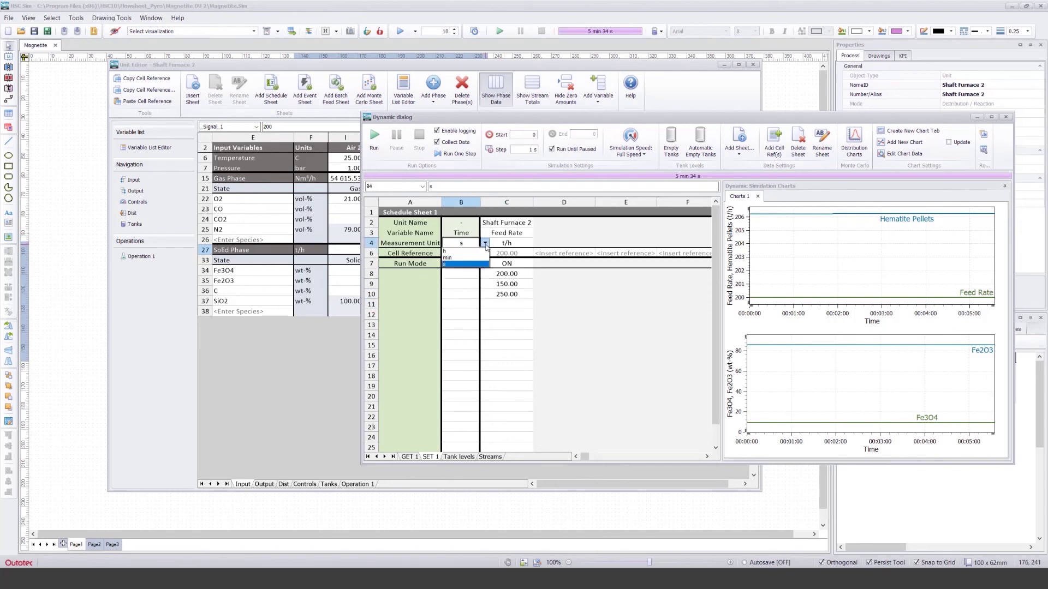
left_click(460, 257)
Step: Schedule the three feed rates at 0, 3 and 6 minutes
left_click(460, 274)
type("0")
key("Return")
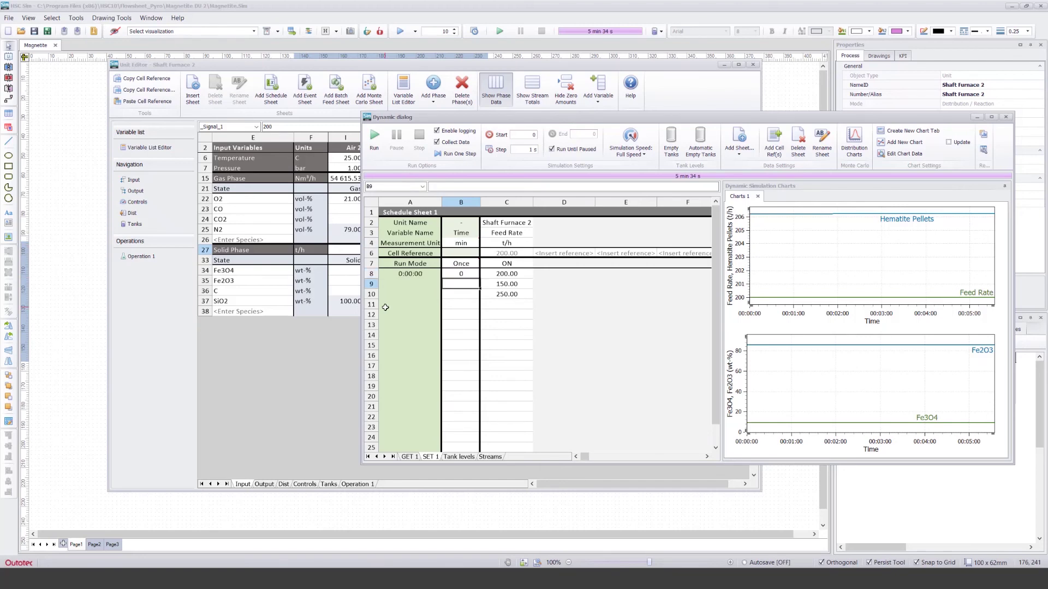
type("3")
key("Return")
type("6")
key("Return")
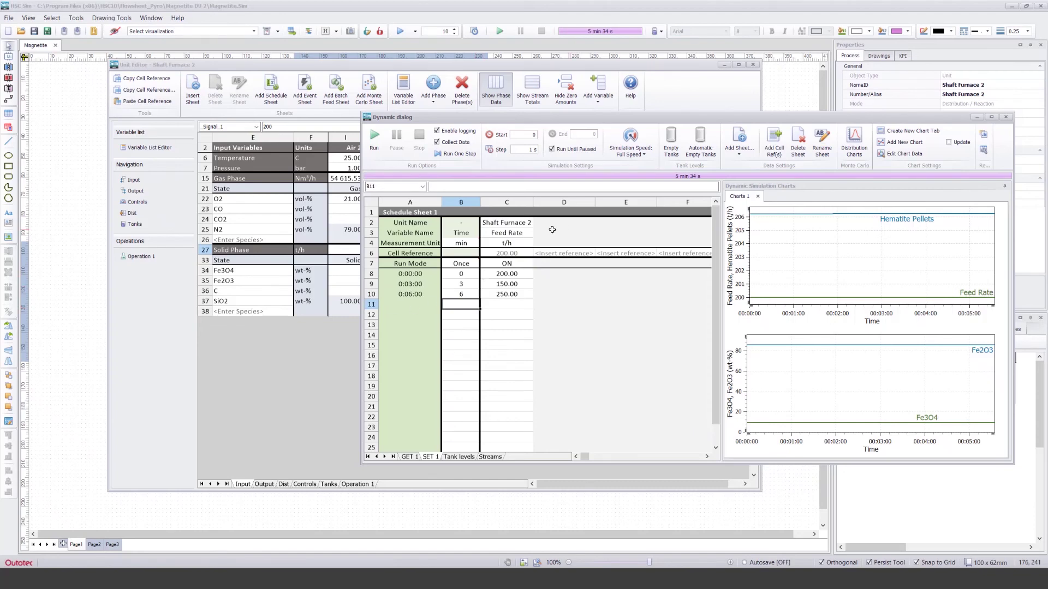
Step: Turn off Run Until Paused, set the simulation end time to 8:00, and run the scheduled simulation with the GET 1 sheet shown
left_click(568, 152)
double_click(591, 135)
left_click(415, 458)
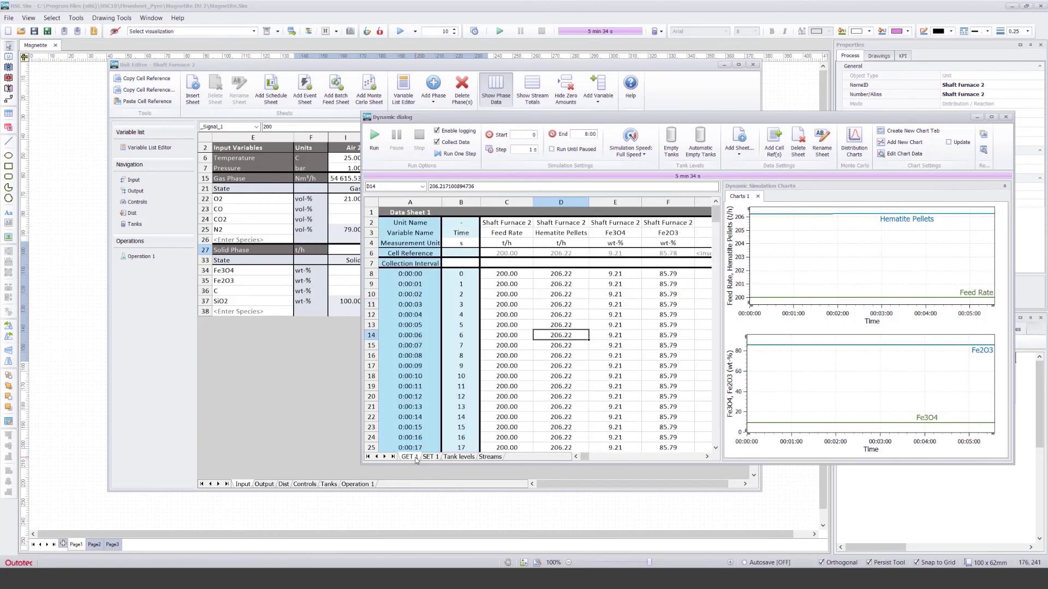
left_click(375, 139)
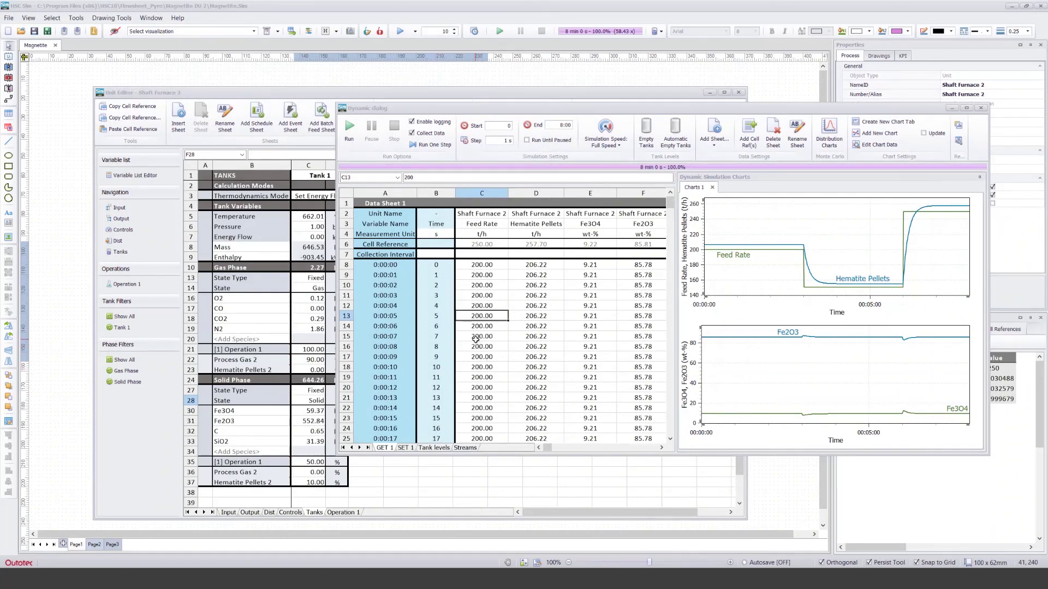
Step: Compare the collected GET 1 data and the SET 1 feed rate schedule with the charted pellet and composition response
left_click(512, 107)
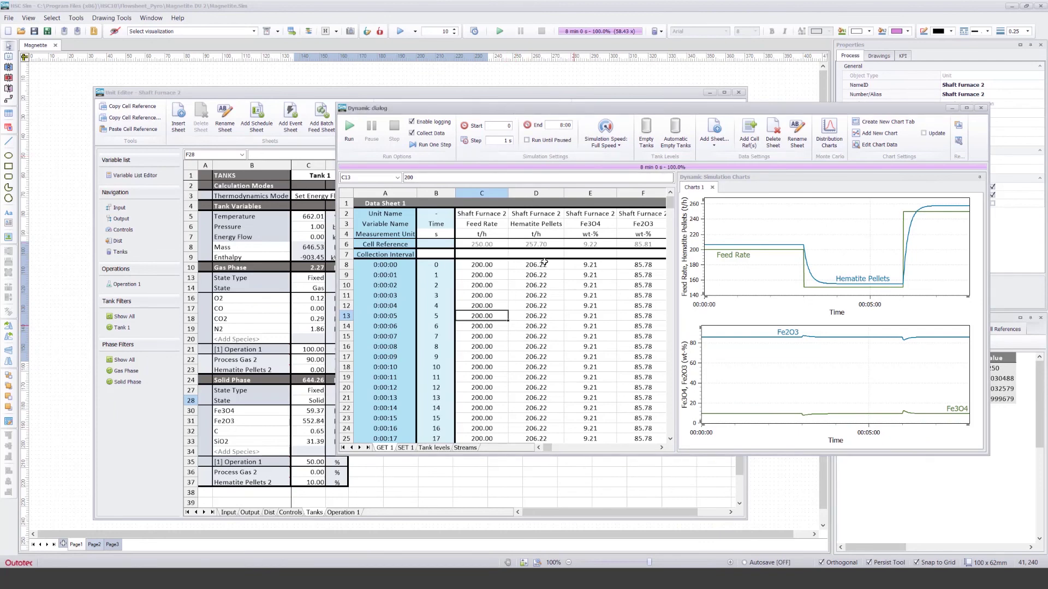
left_click(480, 356)
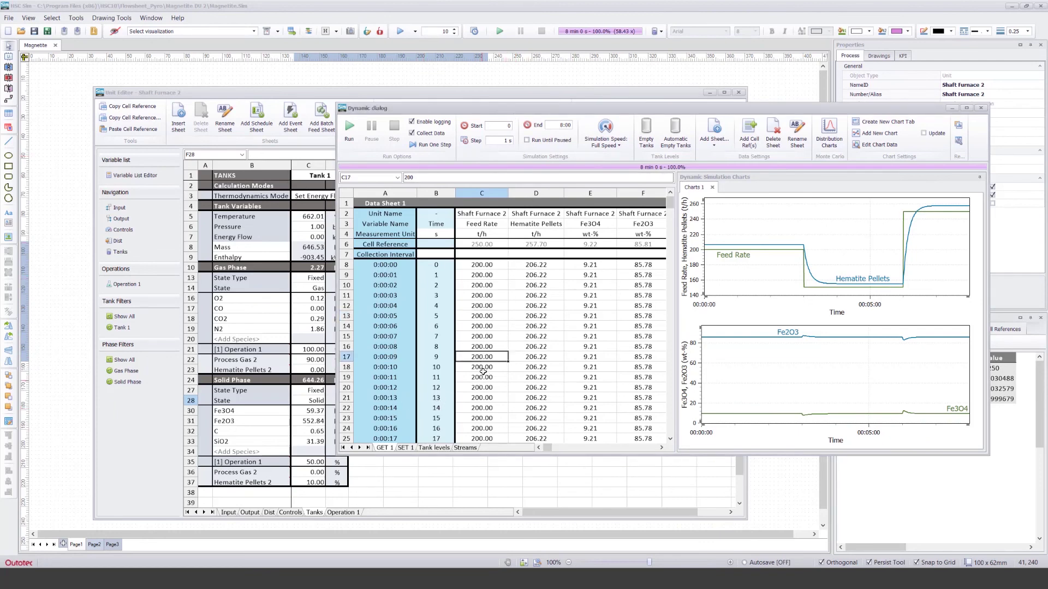
left_click(413, 447)
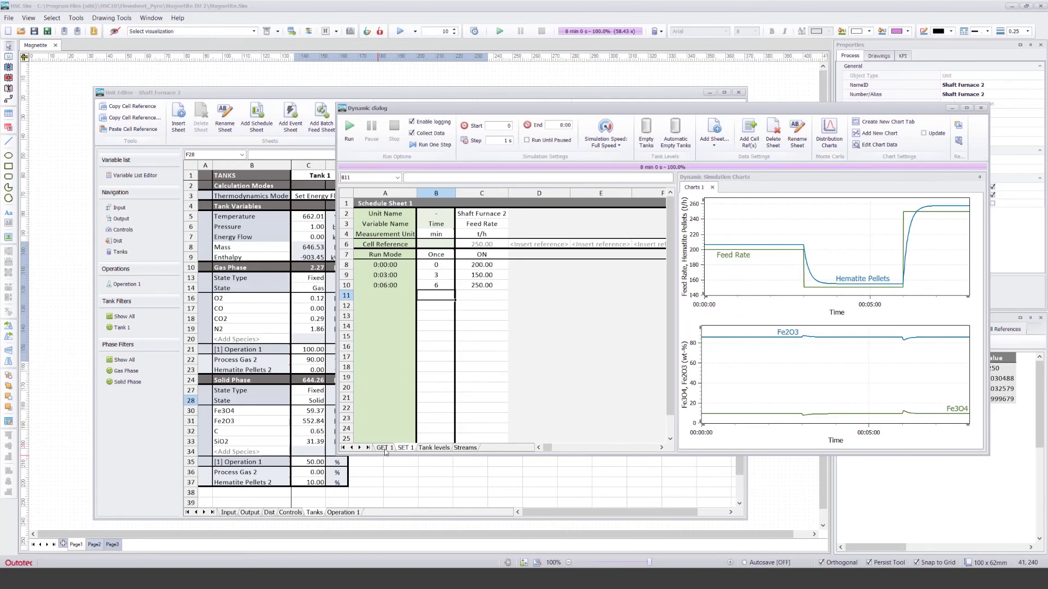
left_click(385, 449)
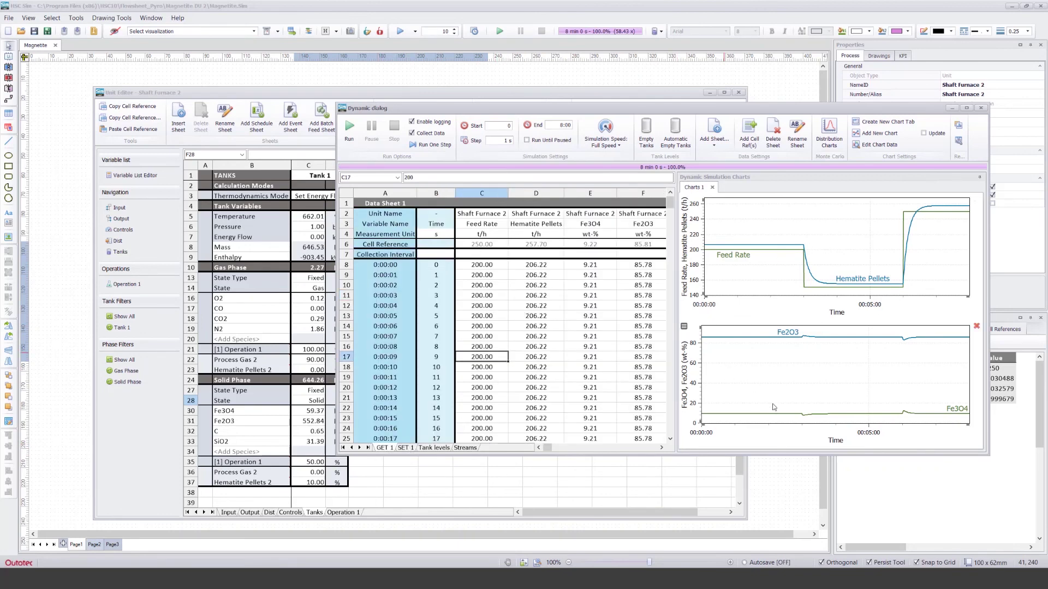
left_click(478, 326)
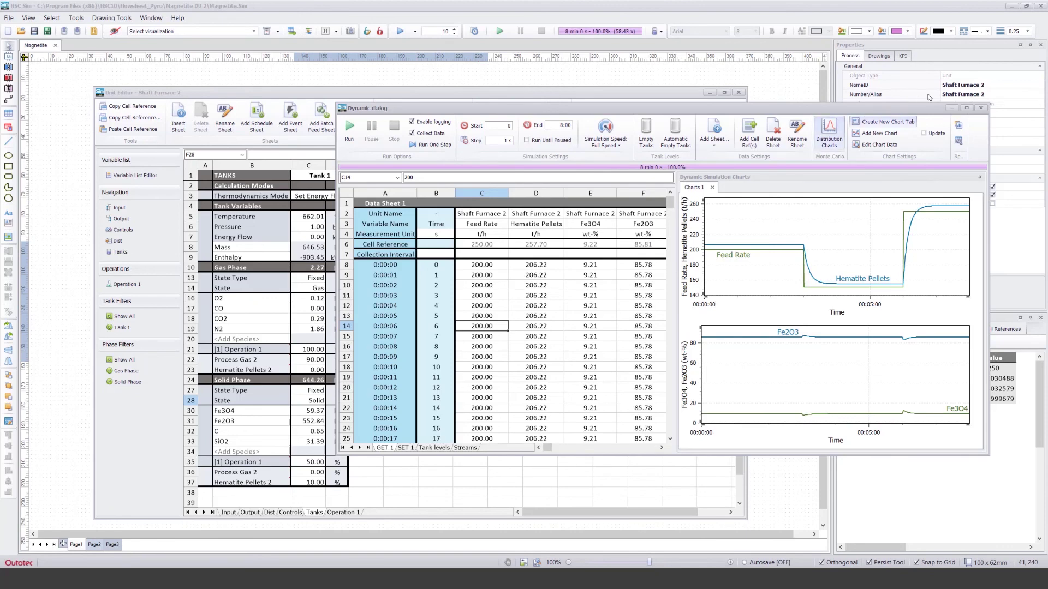
Step: Close the Dynamic dialog and the Unit Editor to return to the flowsheet with nothing selected
left_click(980, 108)
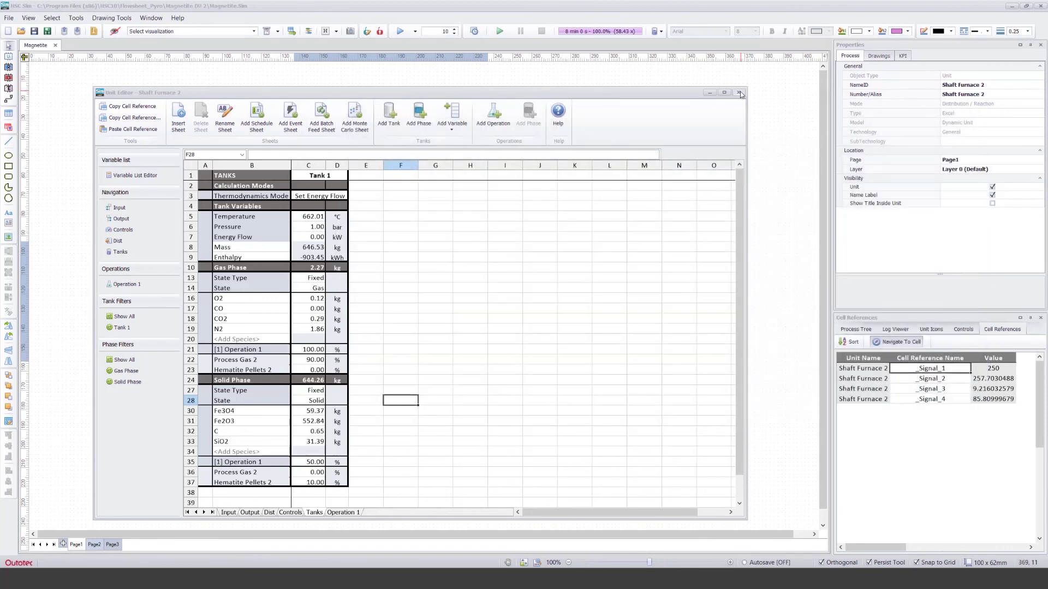
left_click(738, 92)
left_click(568, 389)
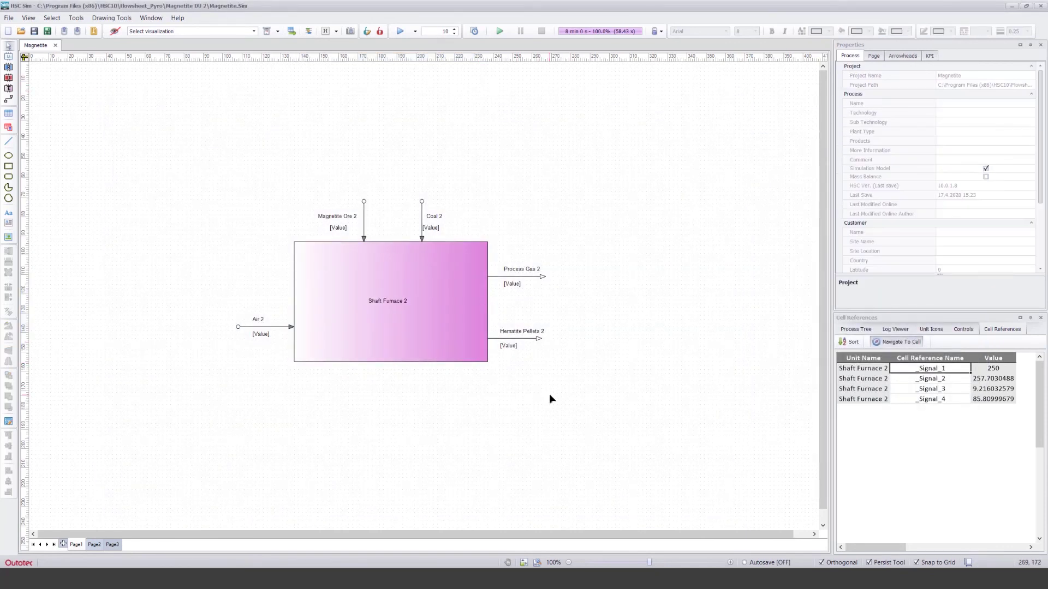